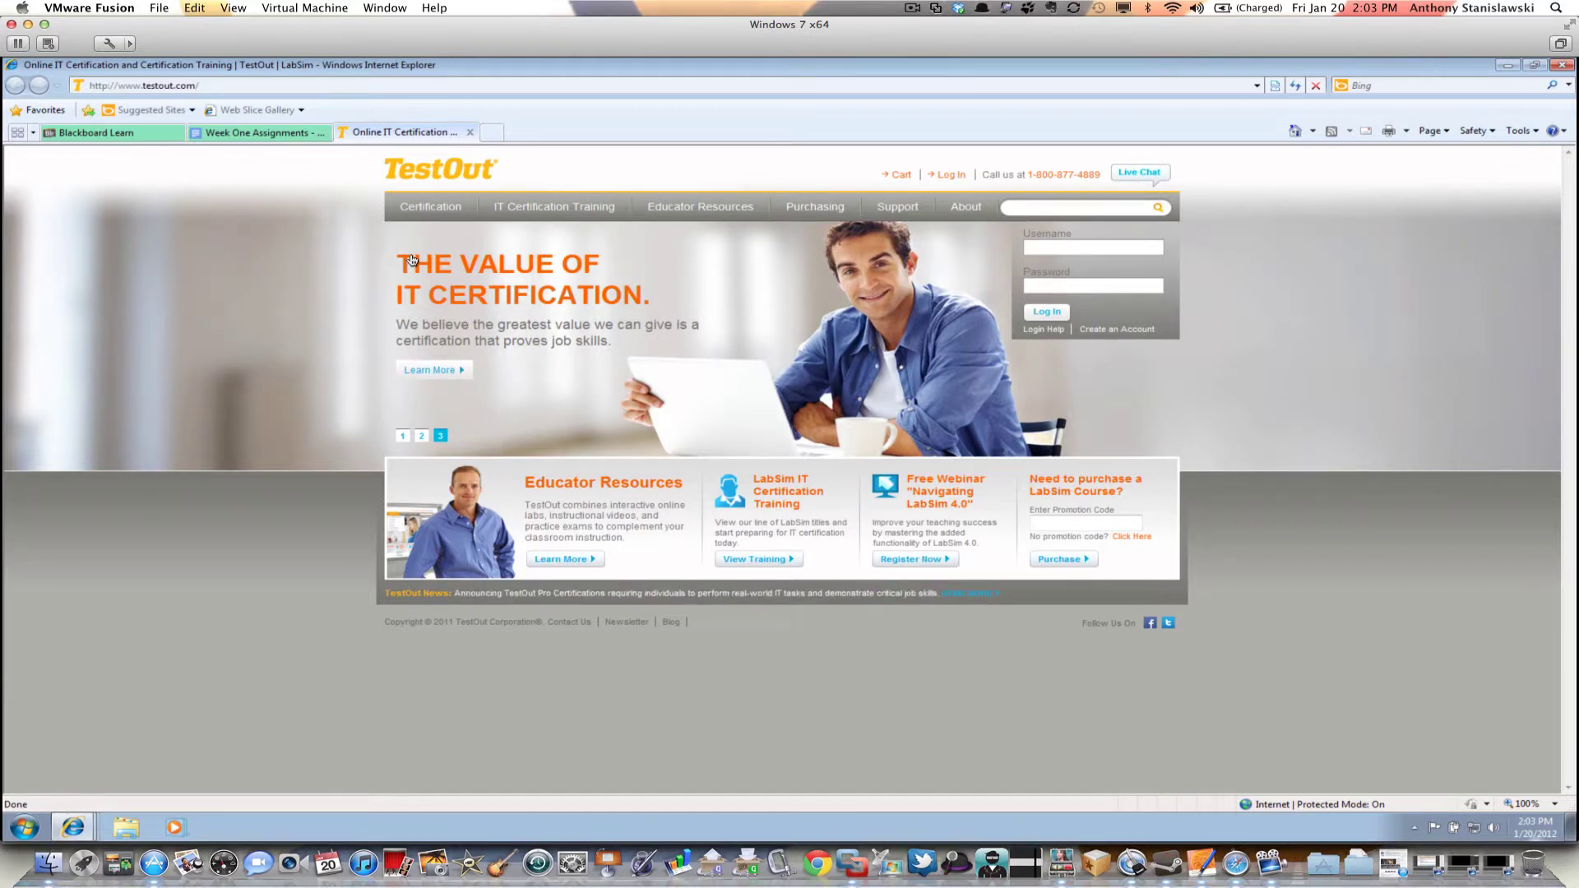
Log in to TestOut LabSim with the account username and password
left_click(1035, 245)
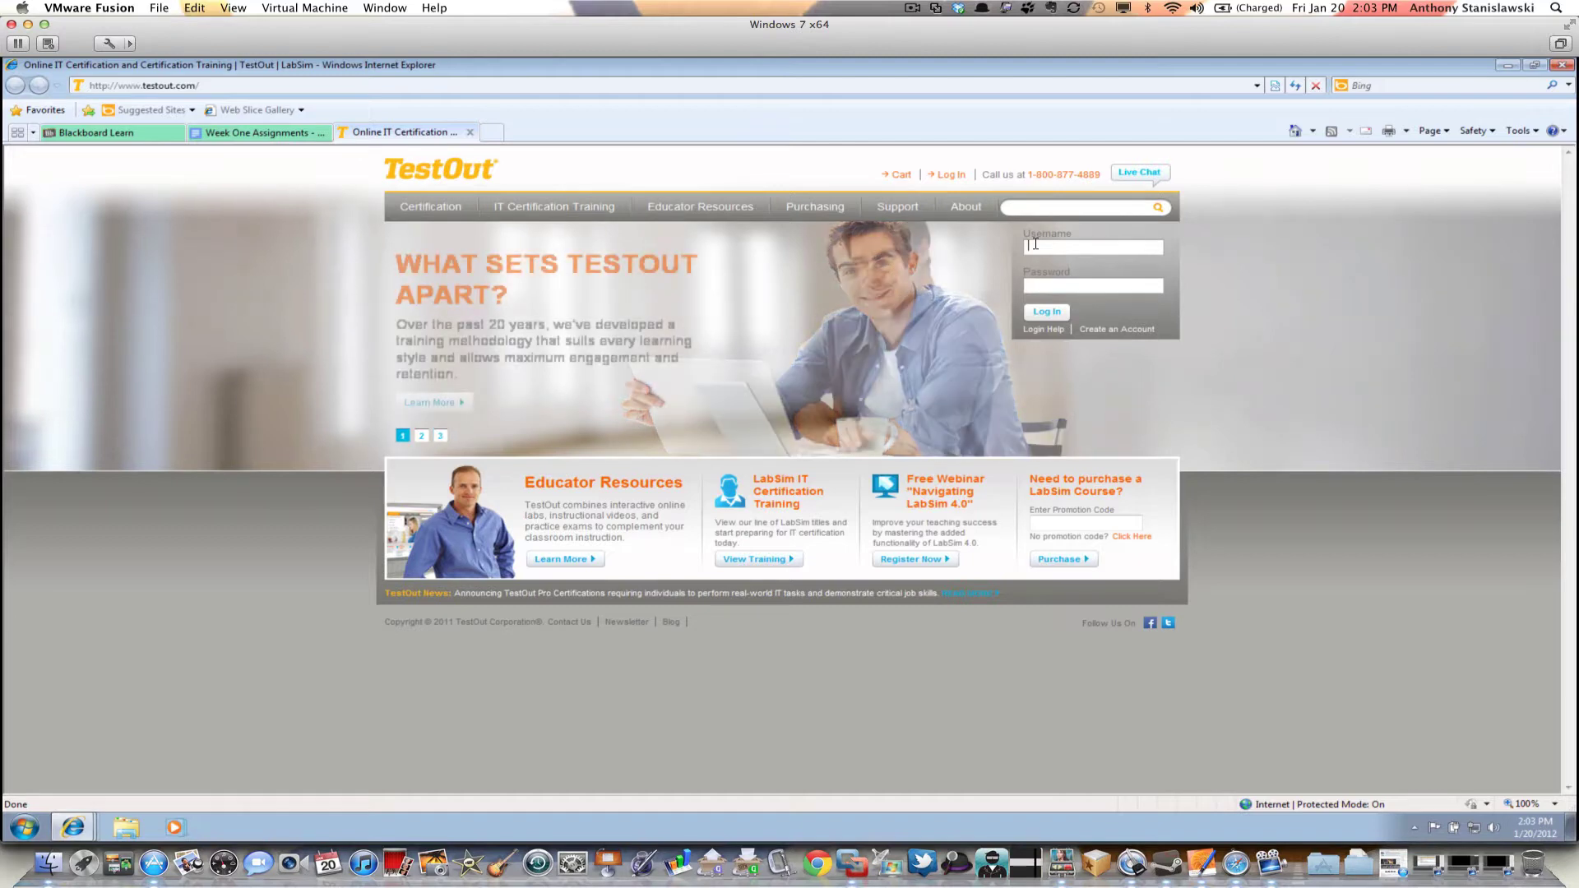
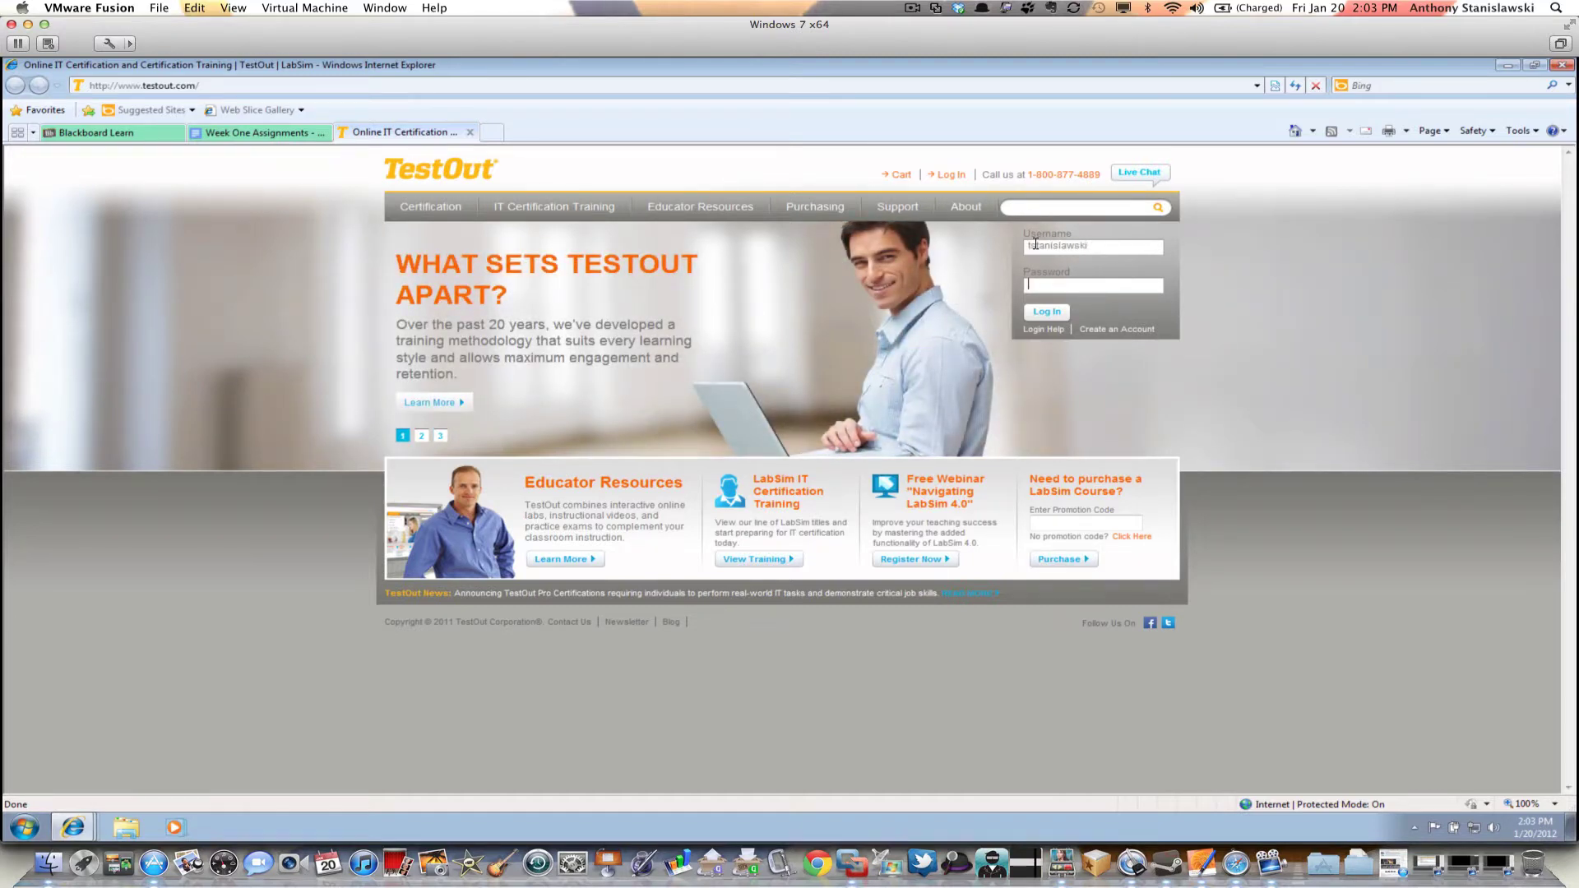
key("Tab")
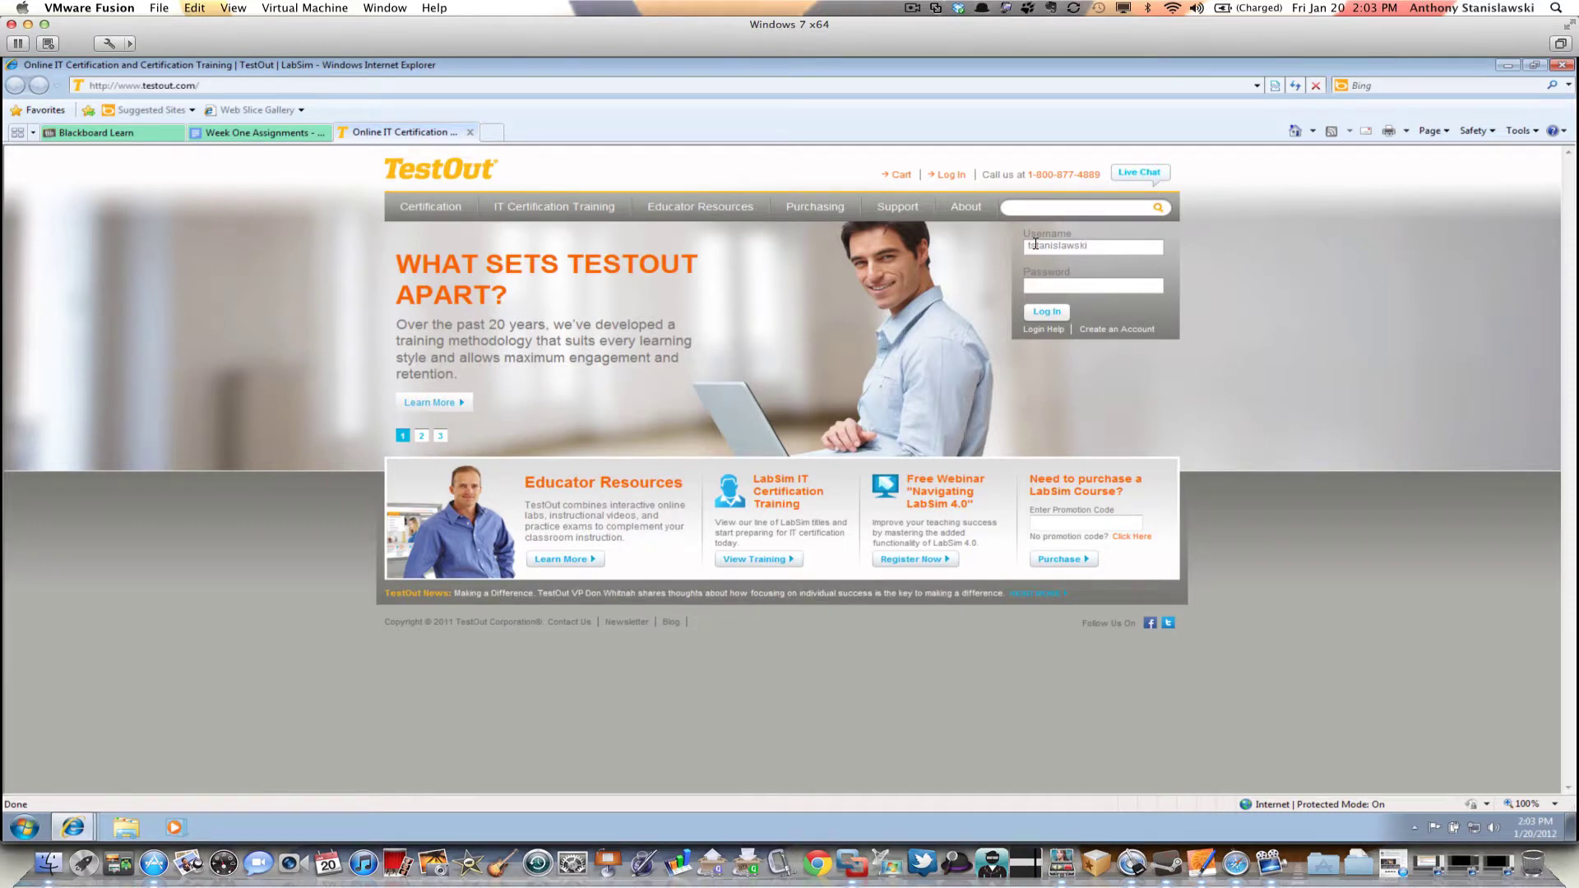
type("**********")
key("Return")
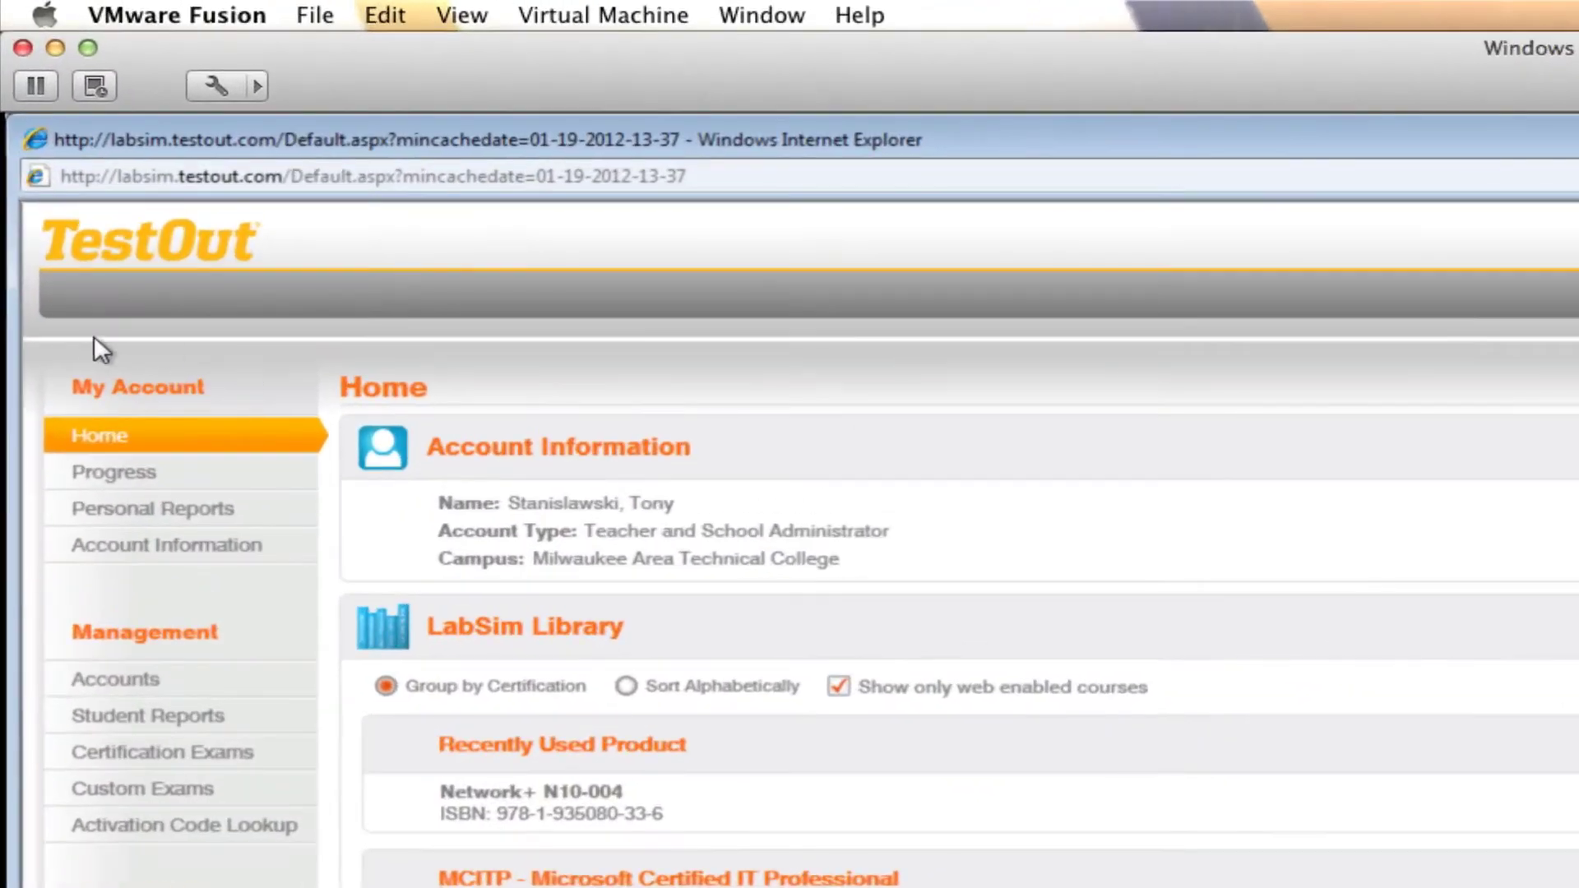
Reload the account Home page and scroll the LabSim Library down to the CompTIA courses
left_click(87, 439)
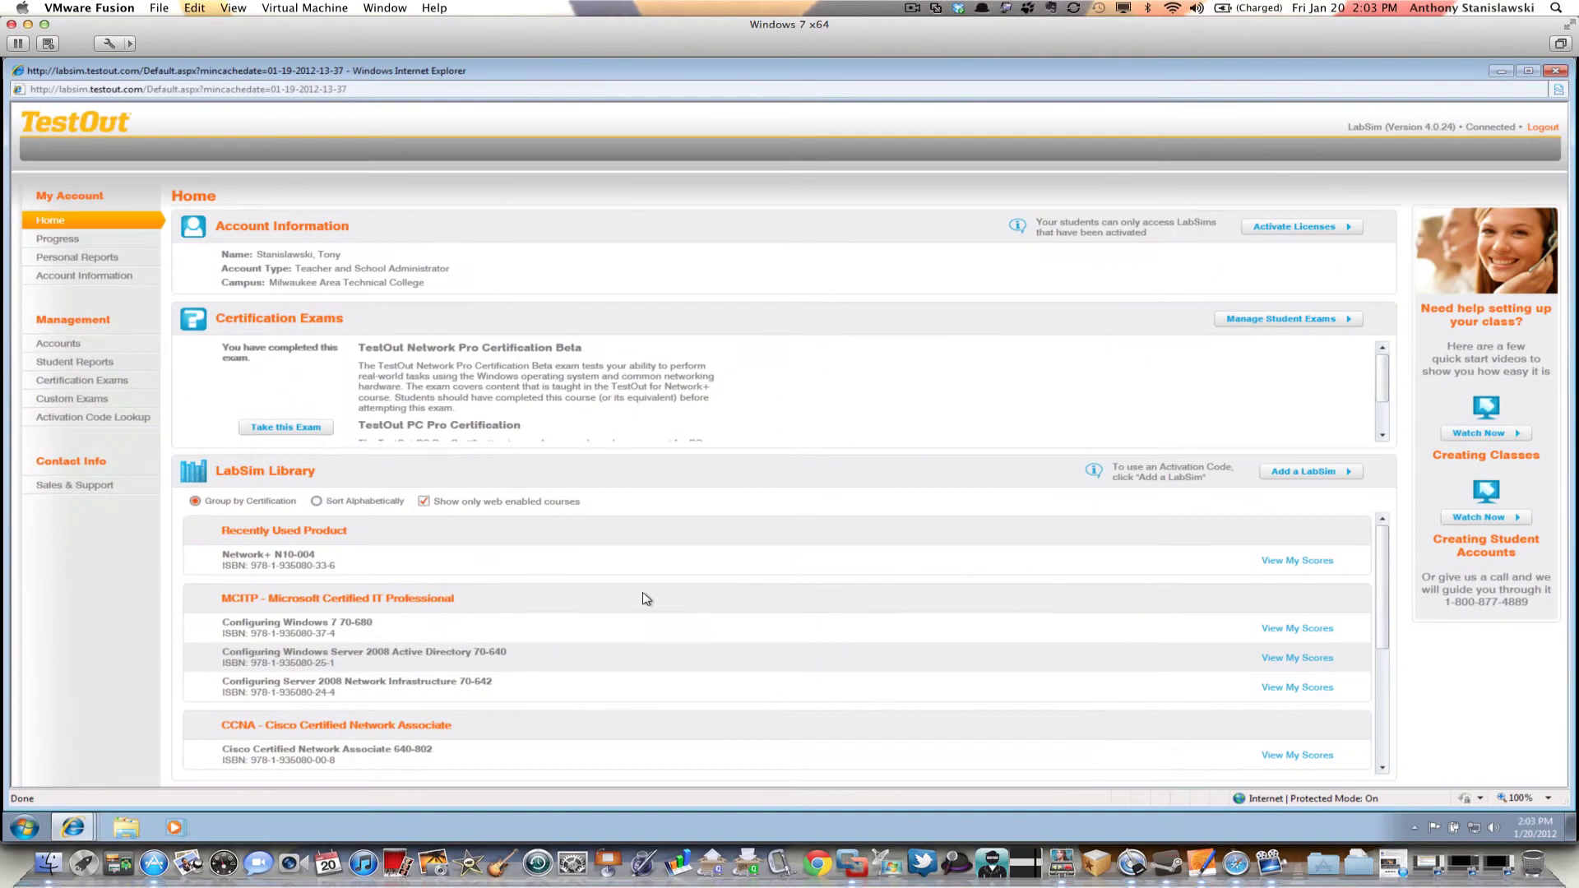
scroll(646, 600, "down", 3)
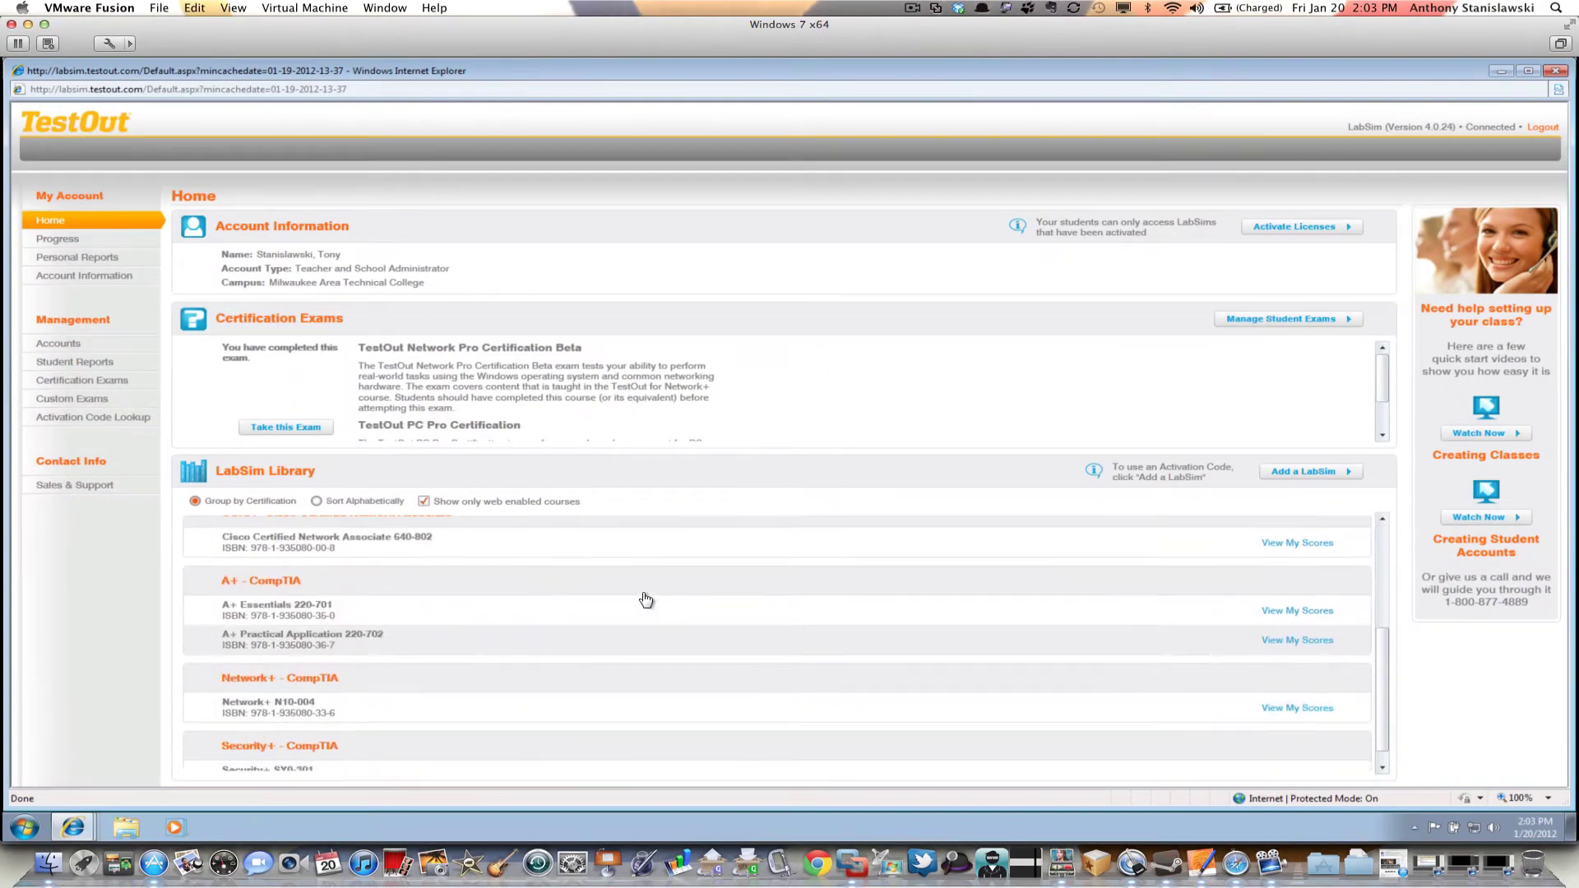
scroll(645, 600, "down", 1)
scroll(645, 600, "up", 5)
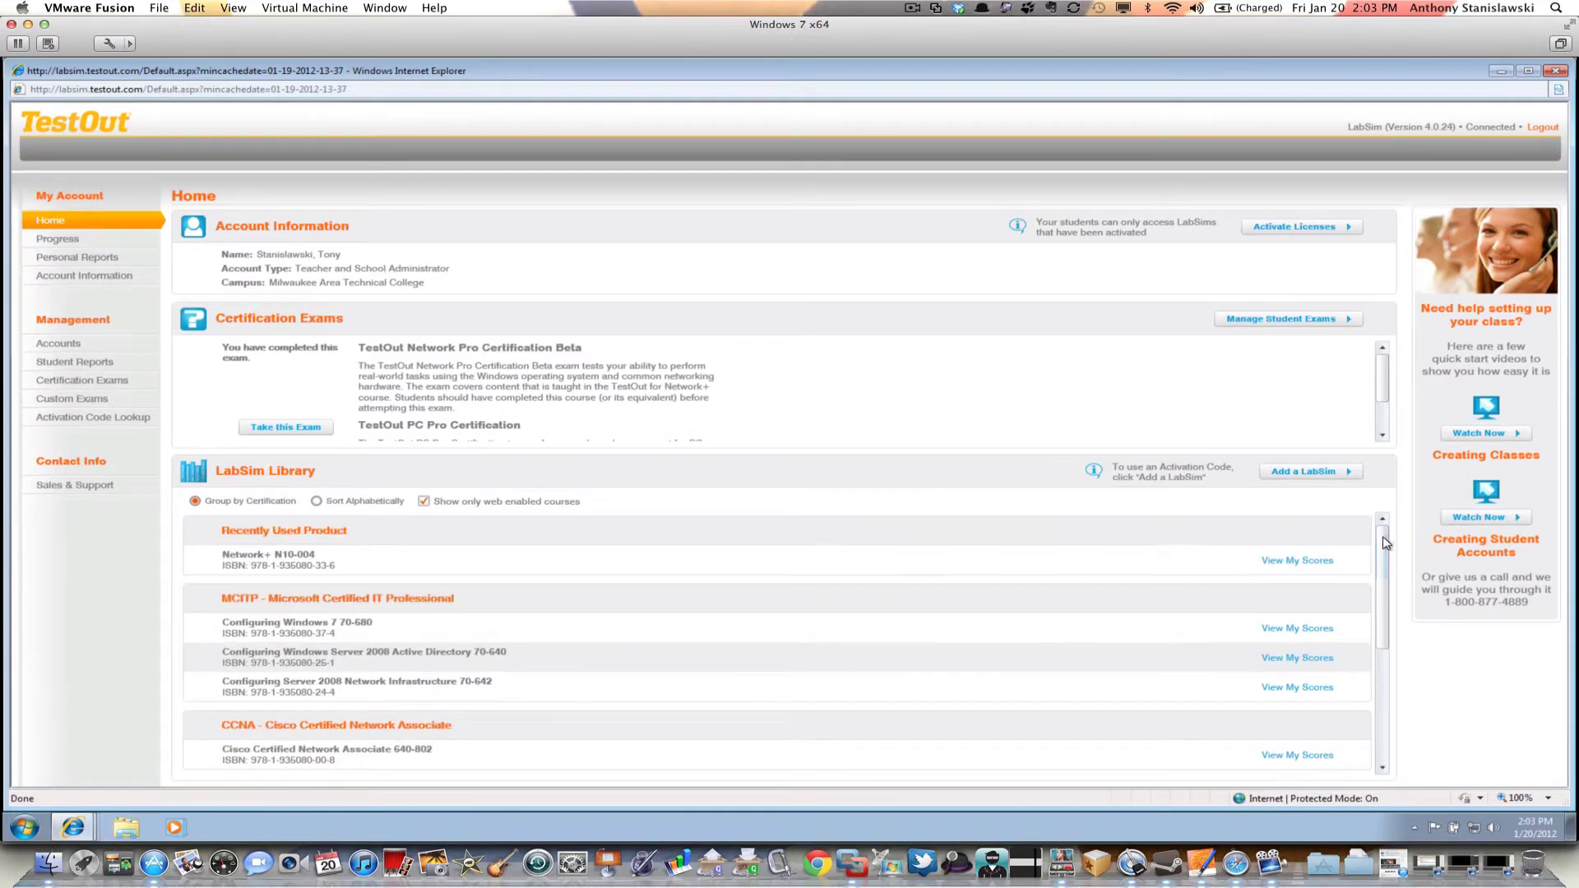
scroll(1388, 559, "down", 1)
left_click_drag(1388, 559, 1406, 681)
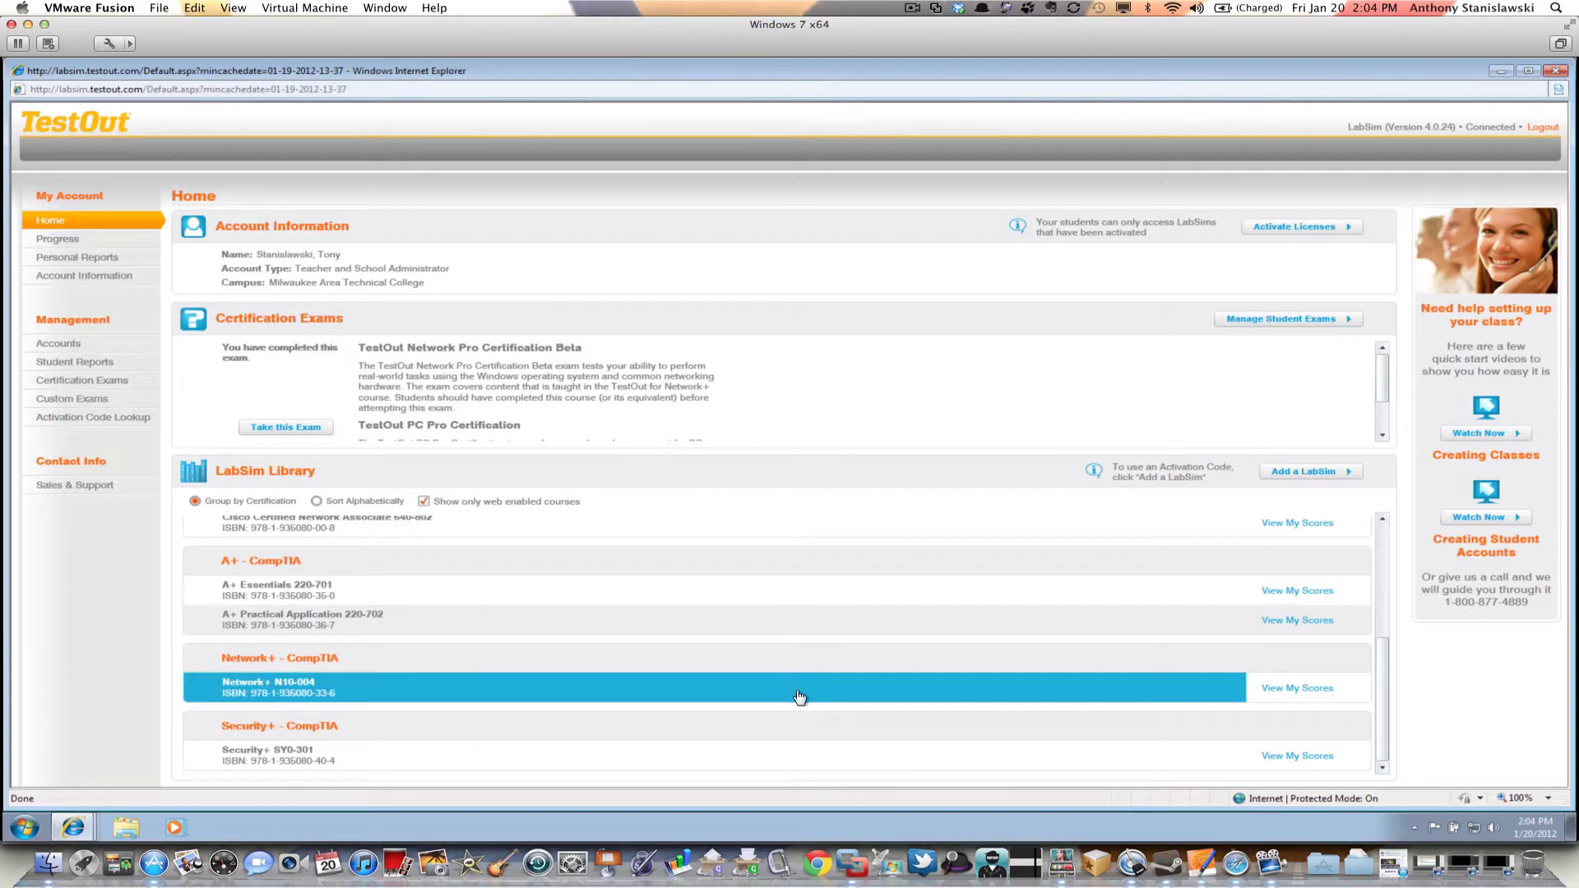
Open the Network+ N10-004 course at its 0.0 Introduction section
left_click(799, 697)
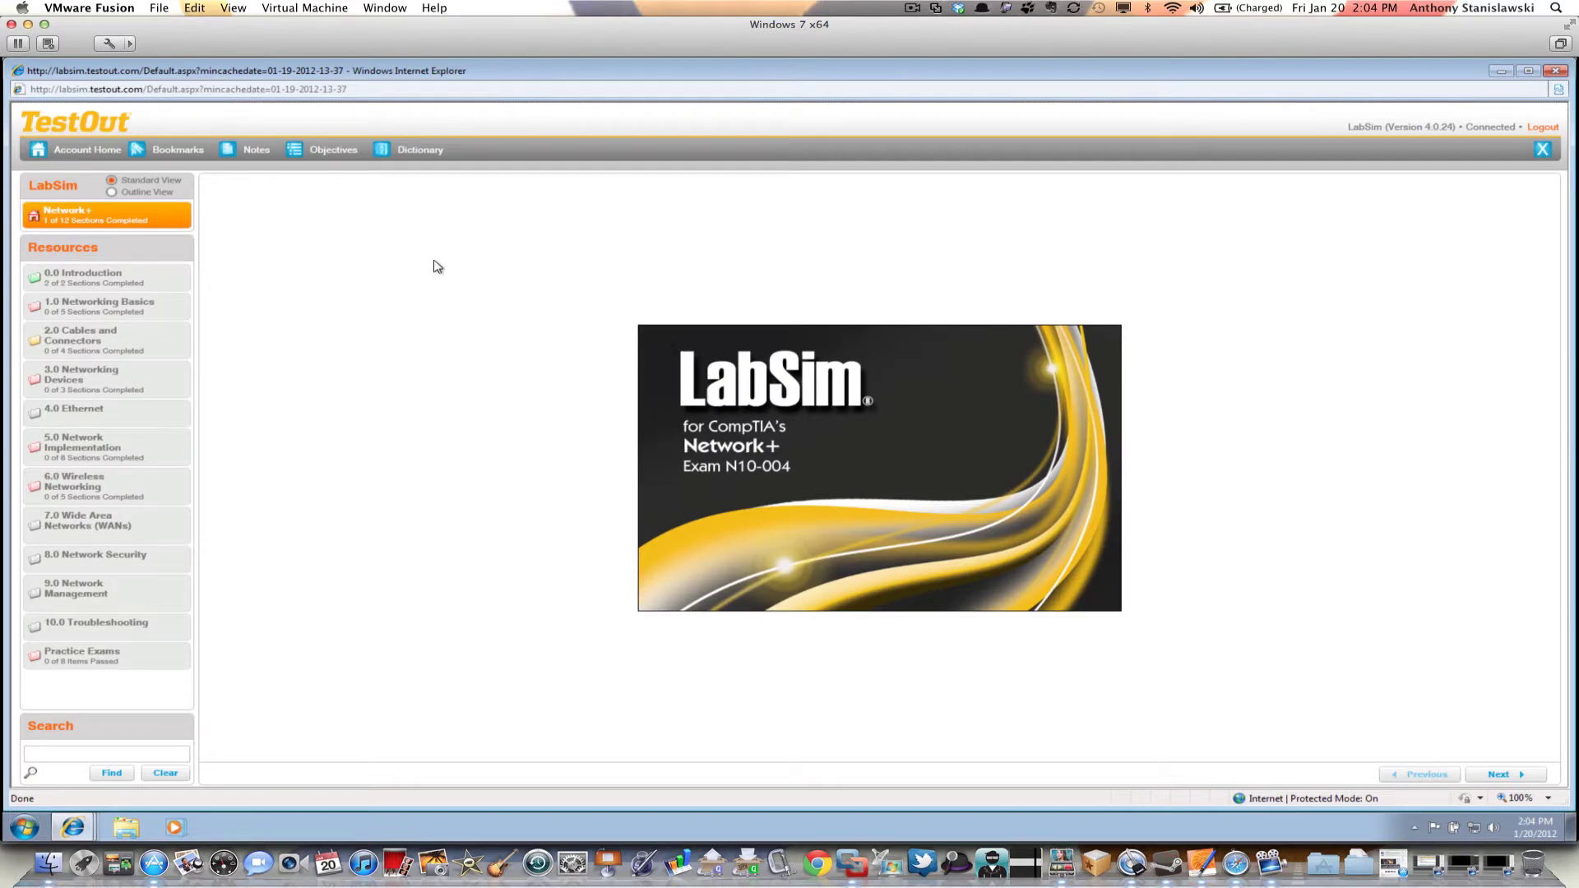
left_click(172, 284)
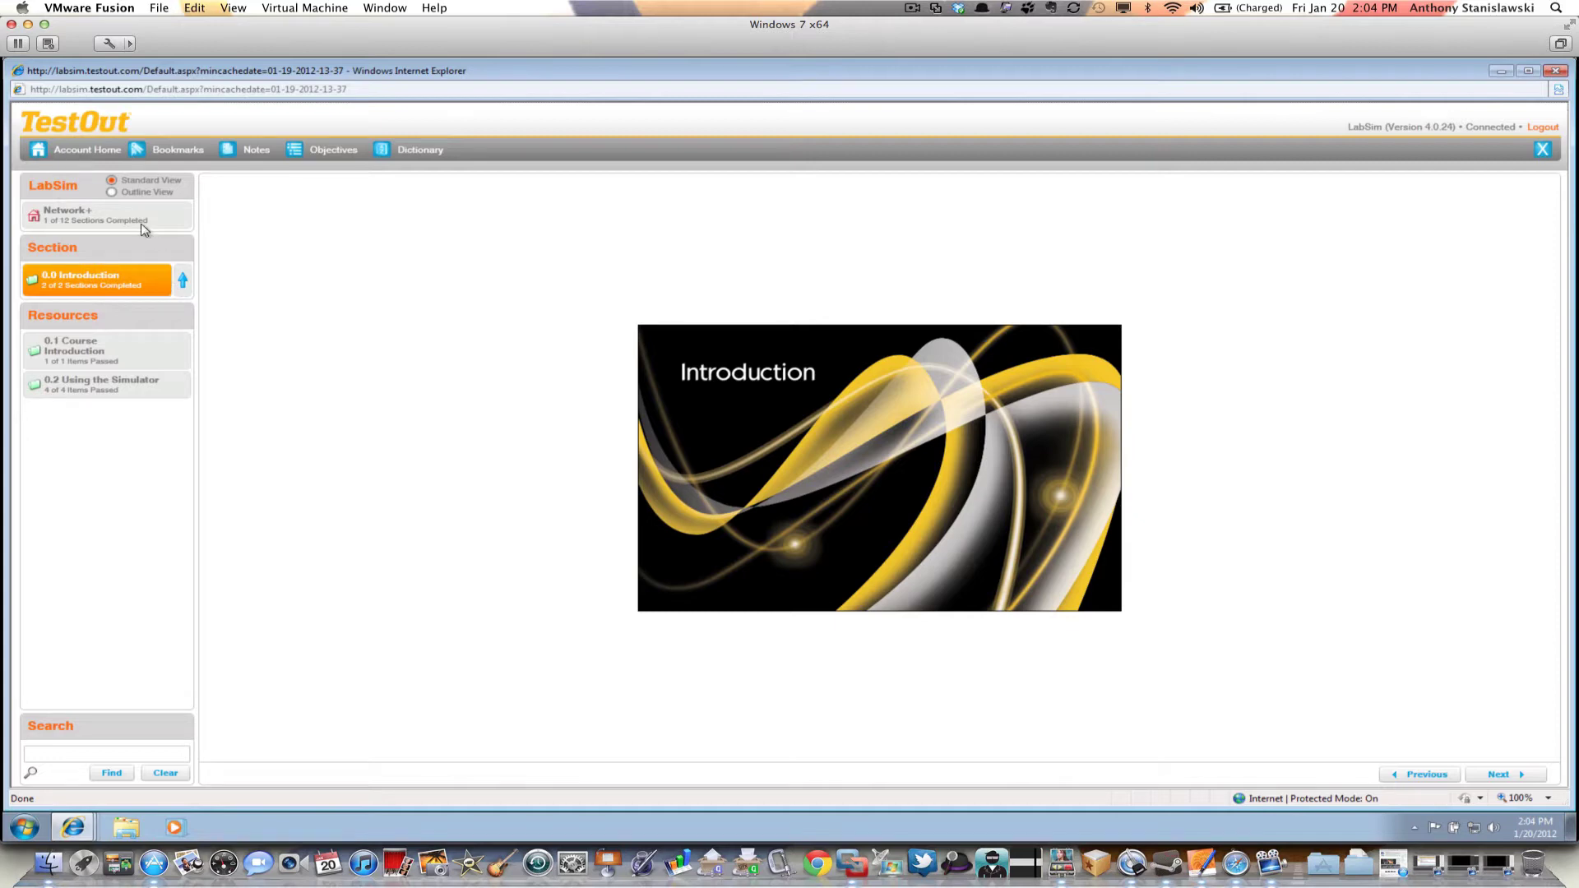
Leave the Network+ course and return to the LabSim Account Home page
left_click(91, 154)
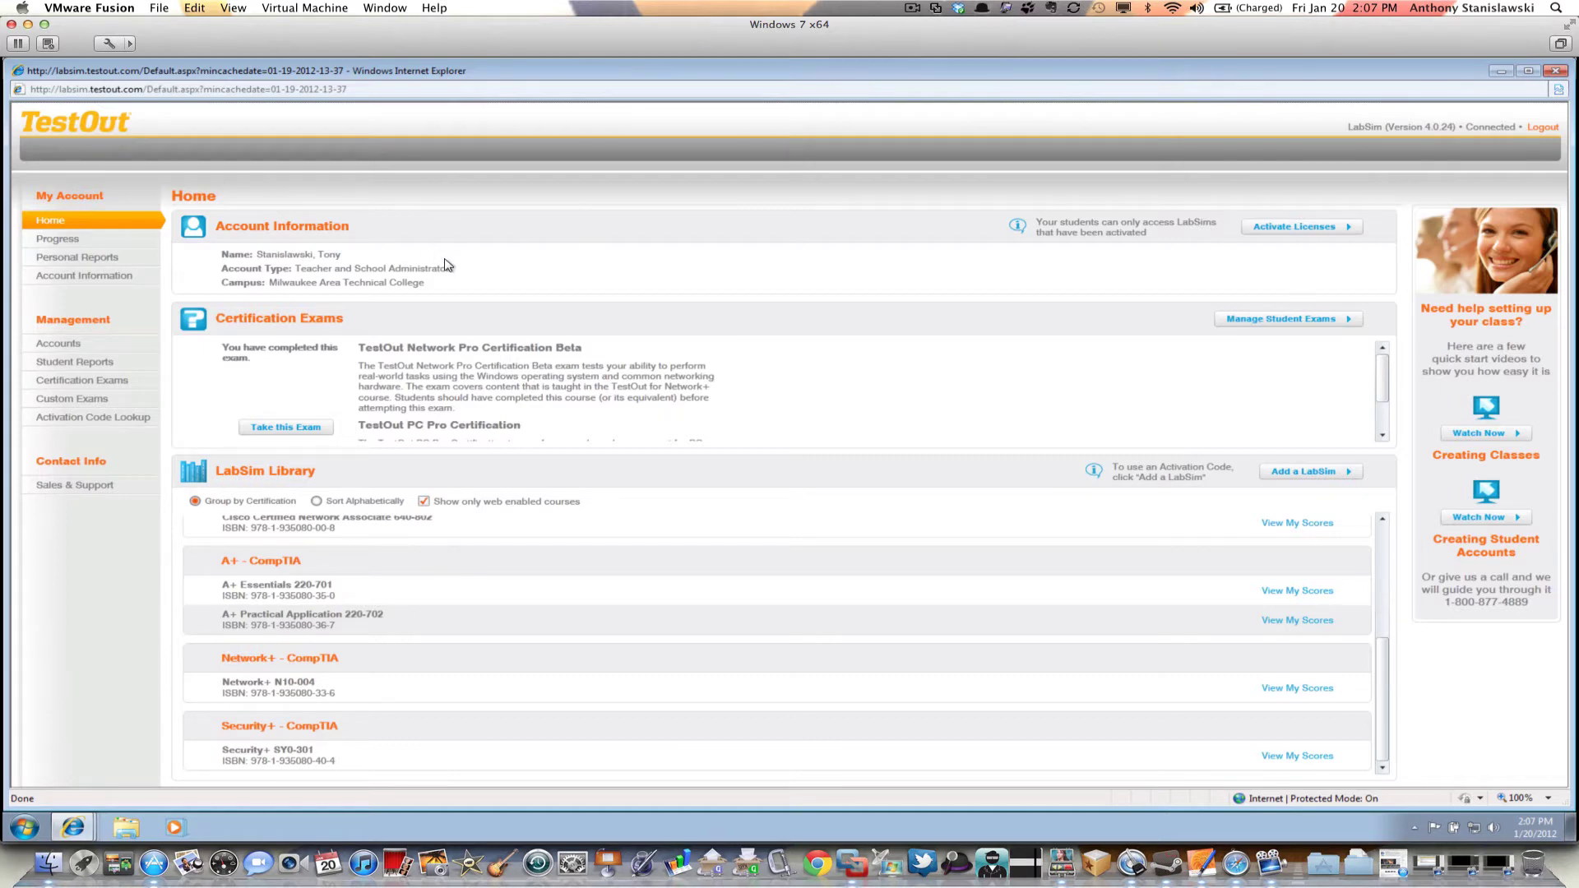
Go to Progress, then Personal Reports, to show the Score Sheet report options
left_click(58, 240)
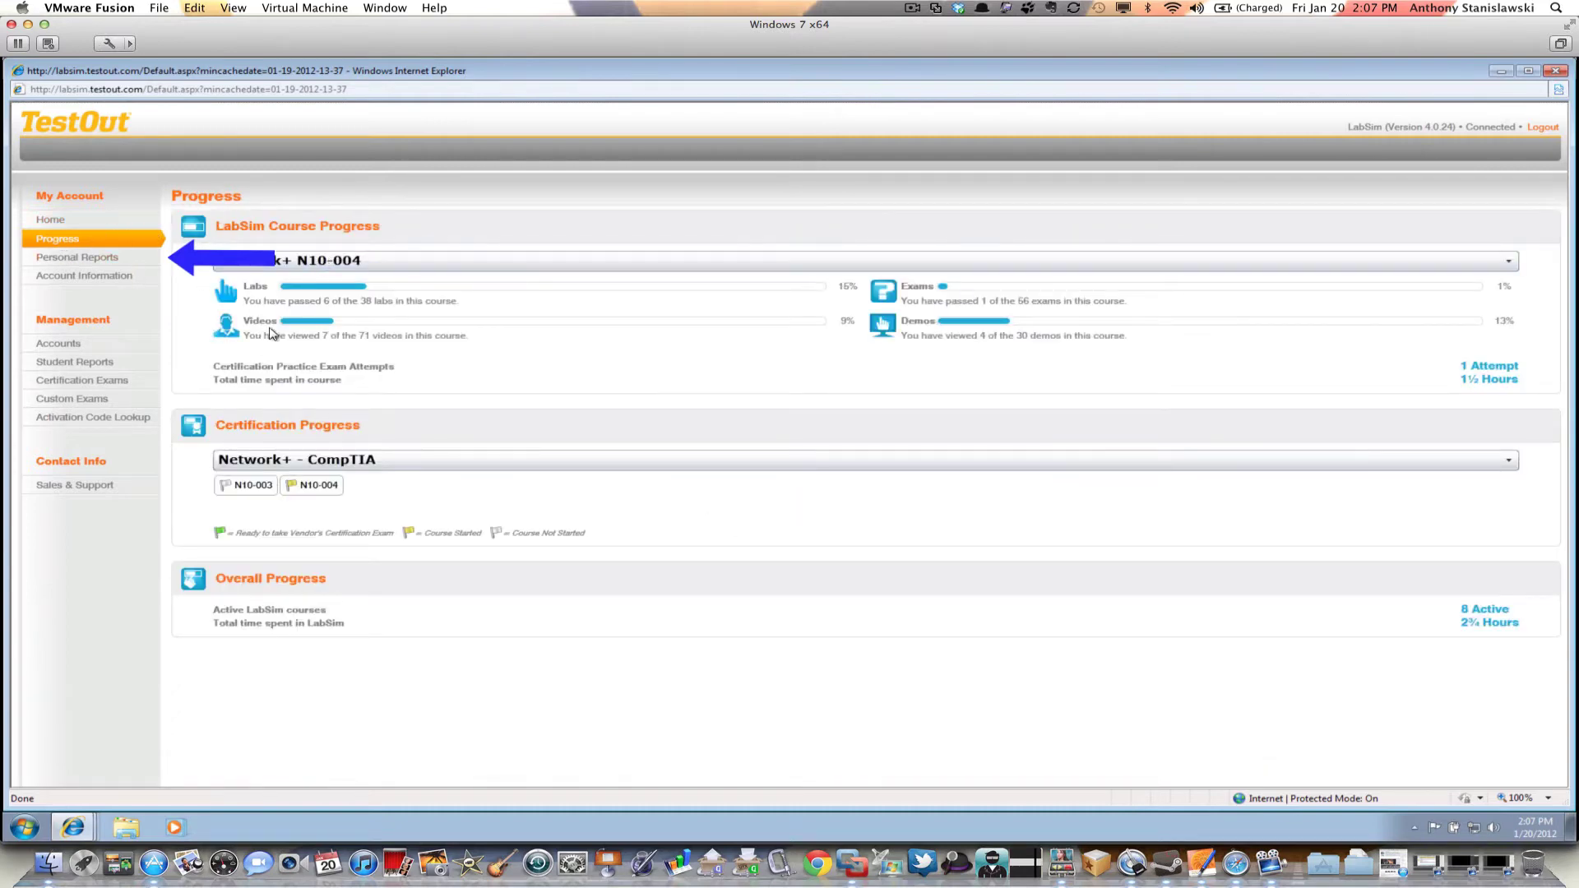
left_click(97, 260)
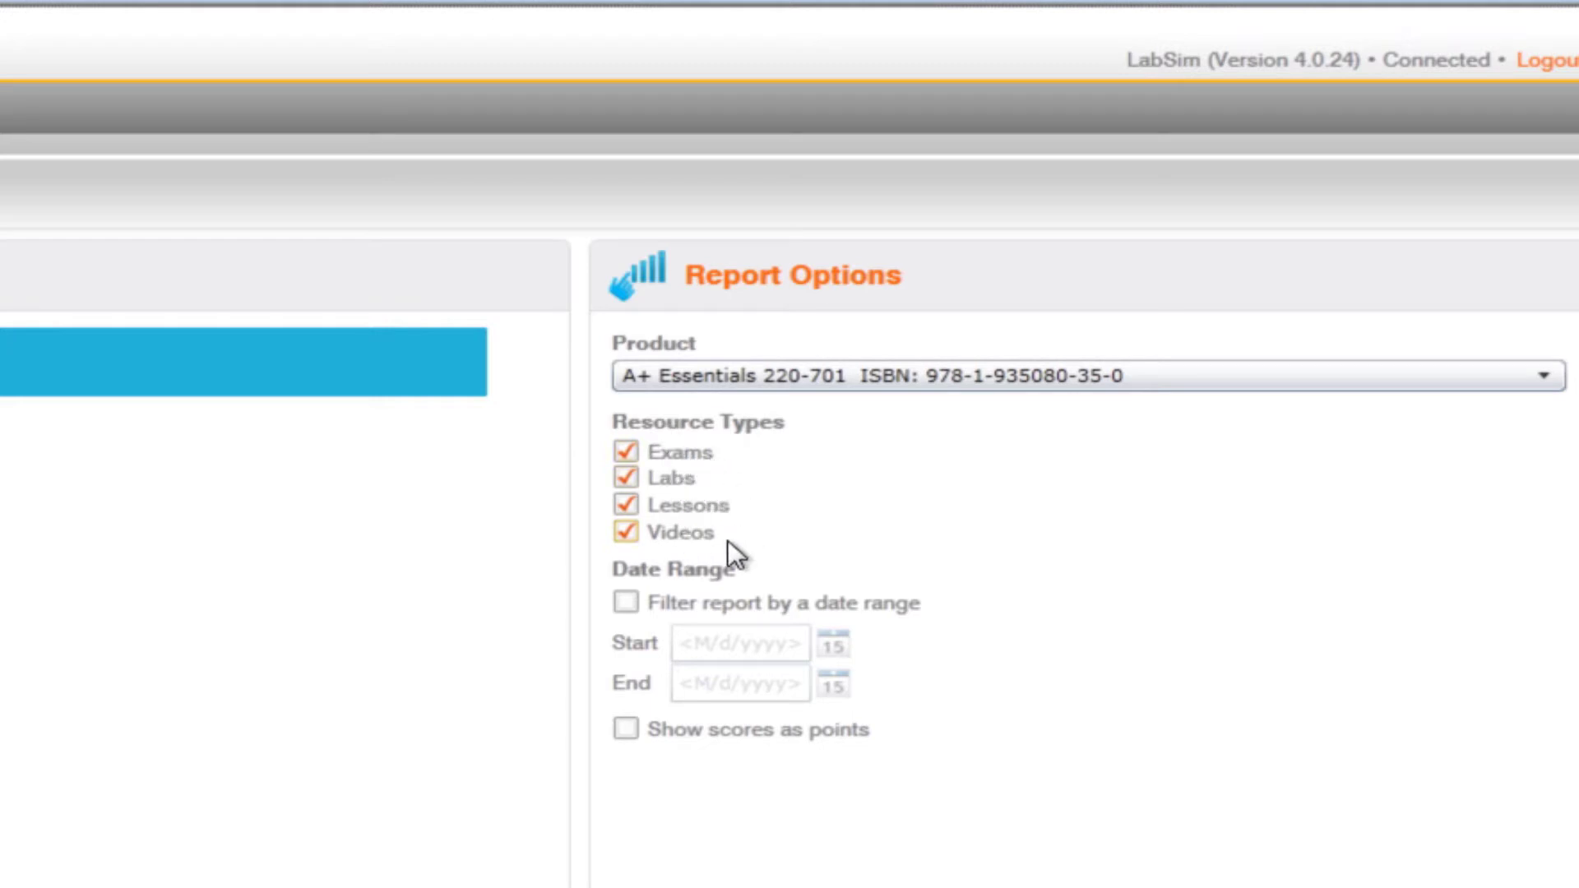
Choose Network+ N10-004 as the Score Sheet report product
left_click(881, 377)
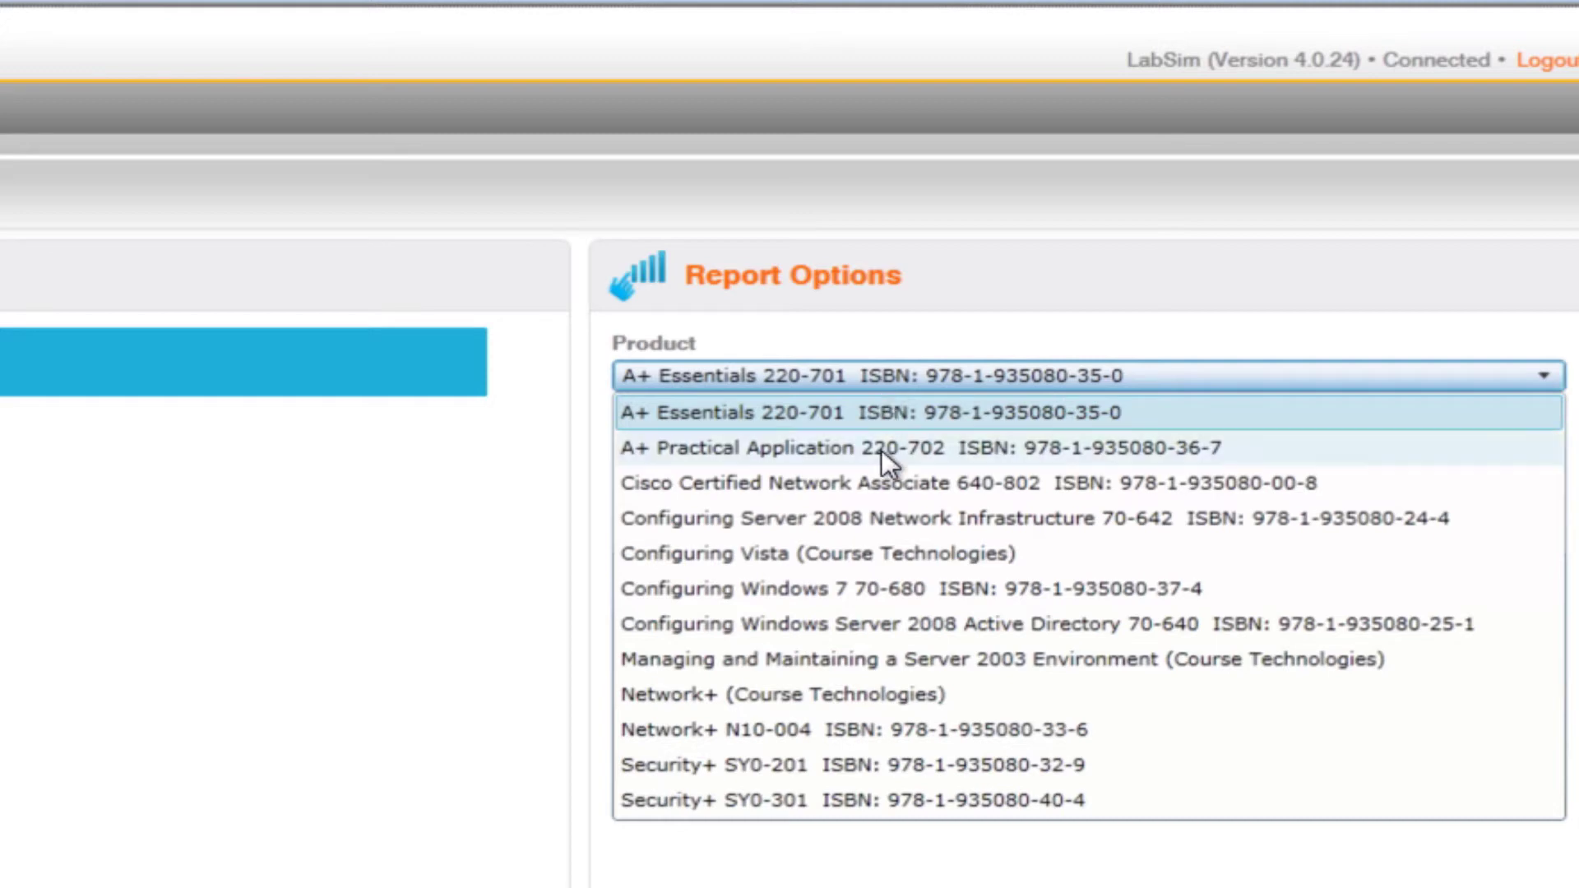
left_click(890, 730)
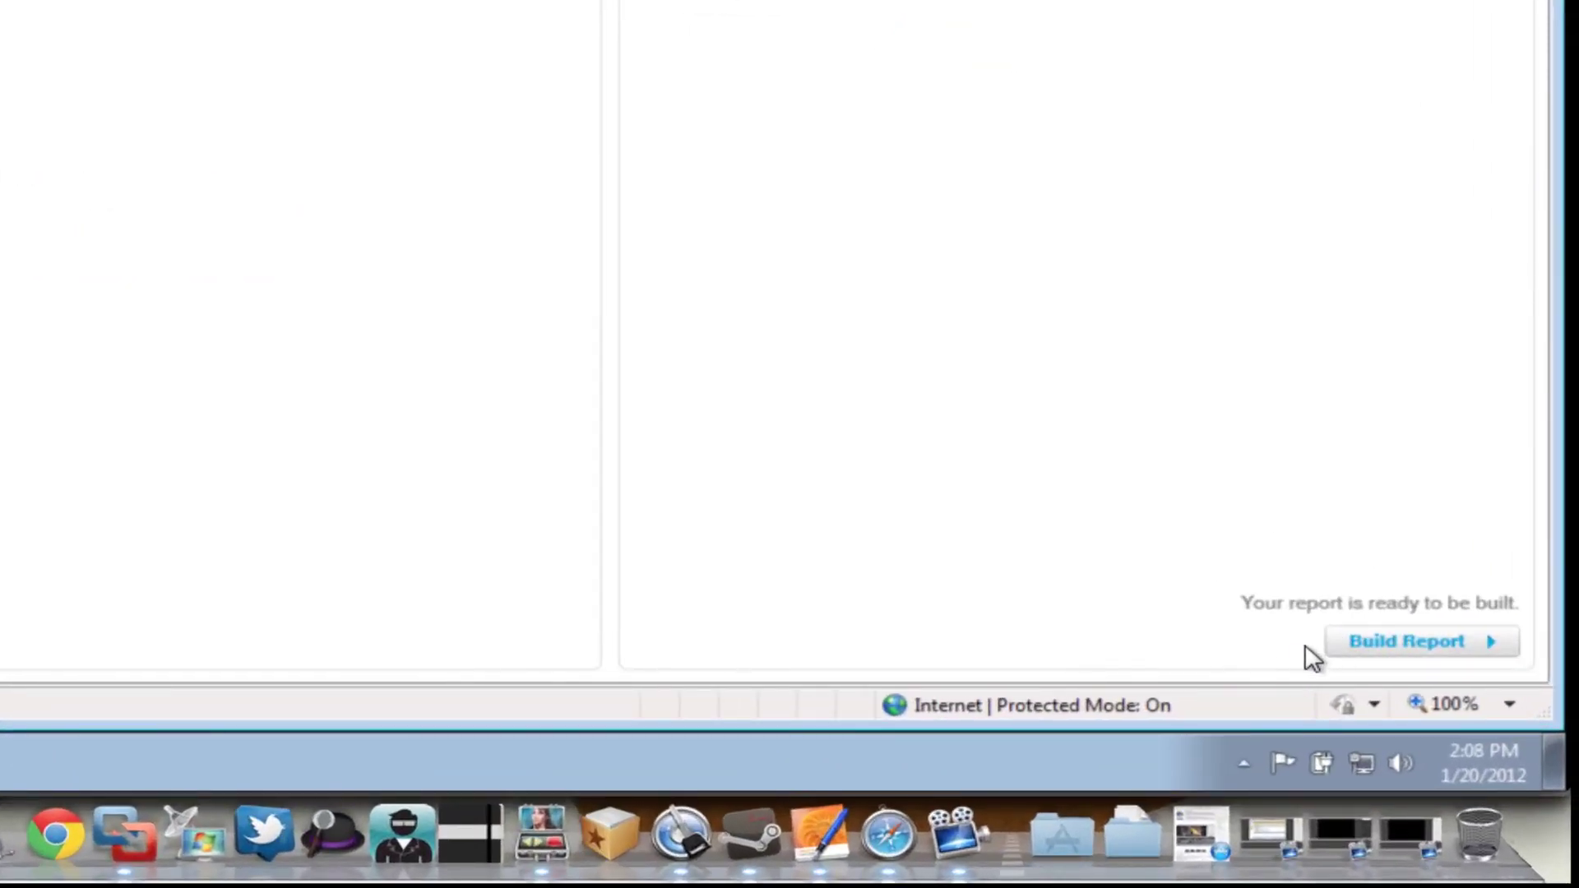
Build the Network+ N10-004 Score Sheet report
left_click(1406, 642)
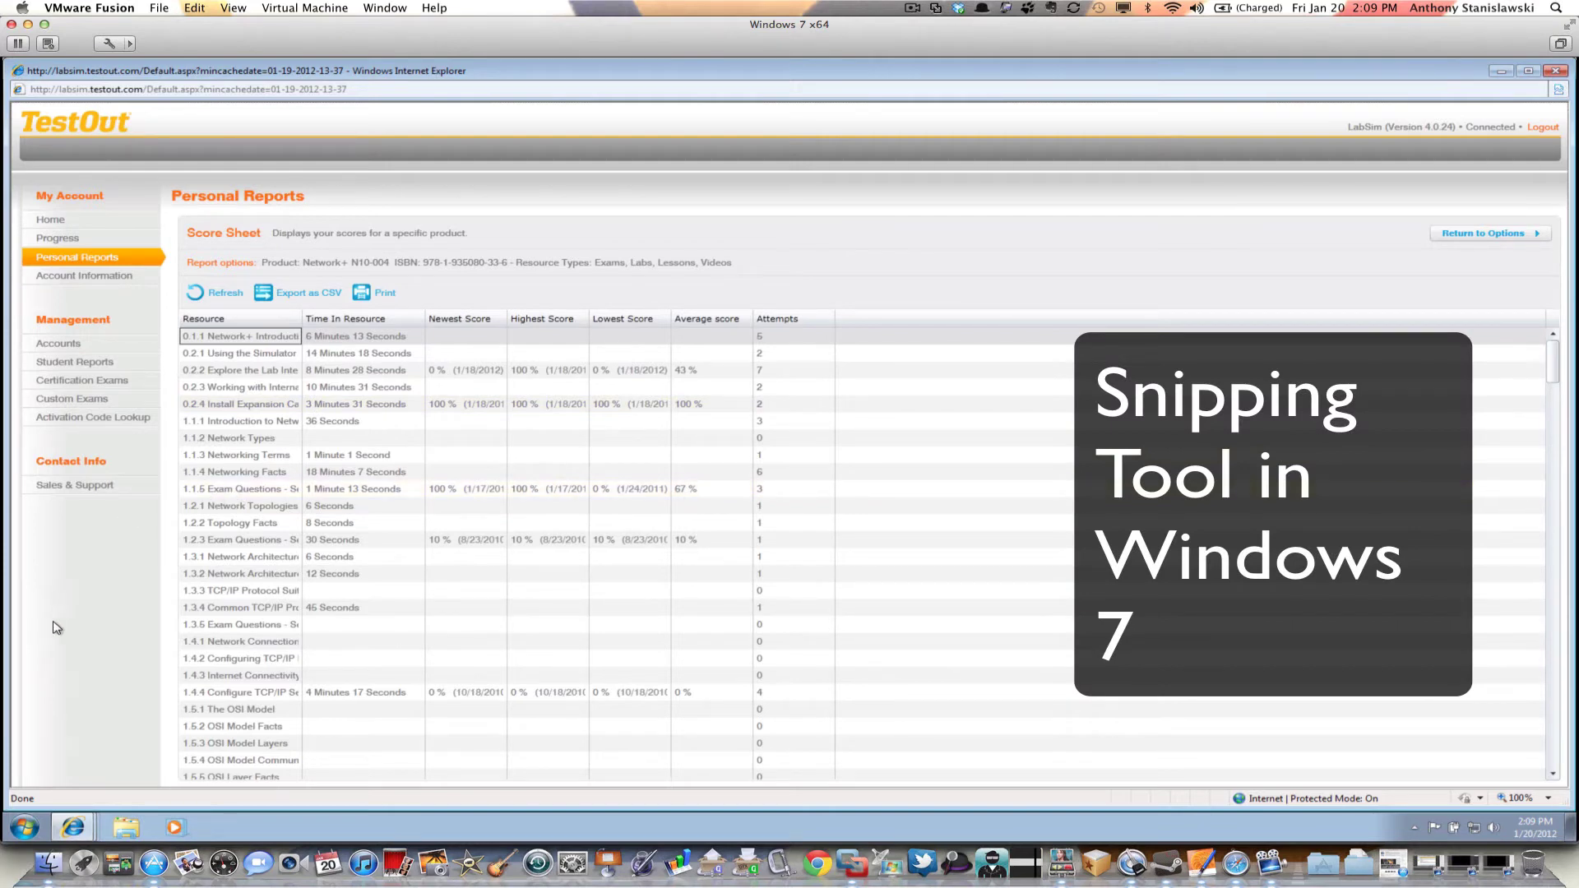
Launch Snipping Tool from Start search and begin a Rectangular Snip
left_click(25, 825)
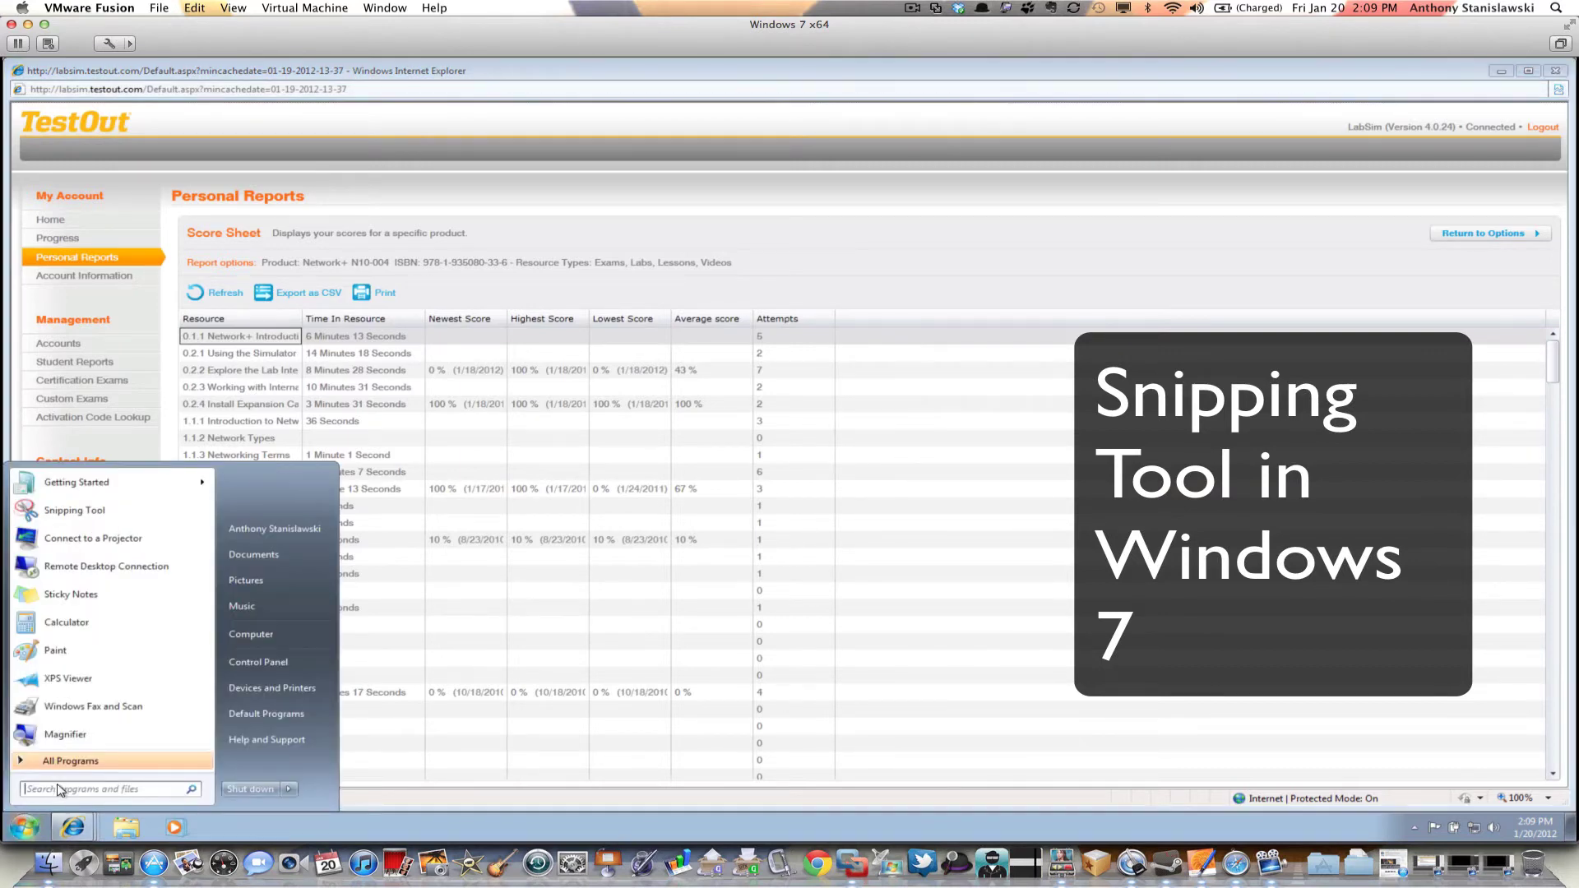
type("snip")
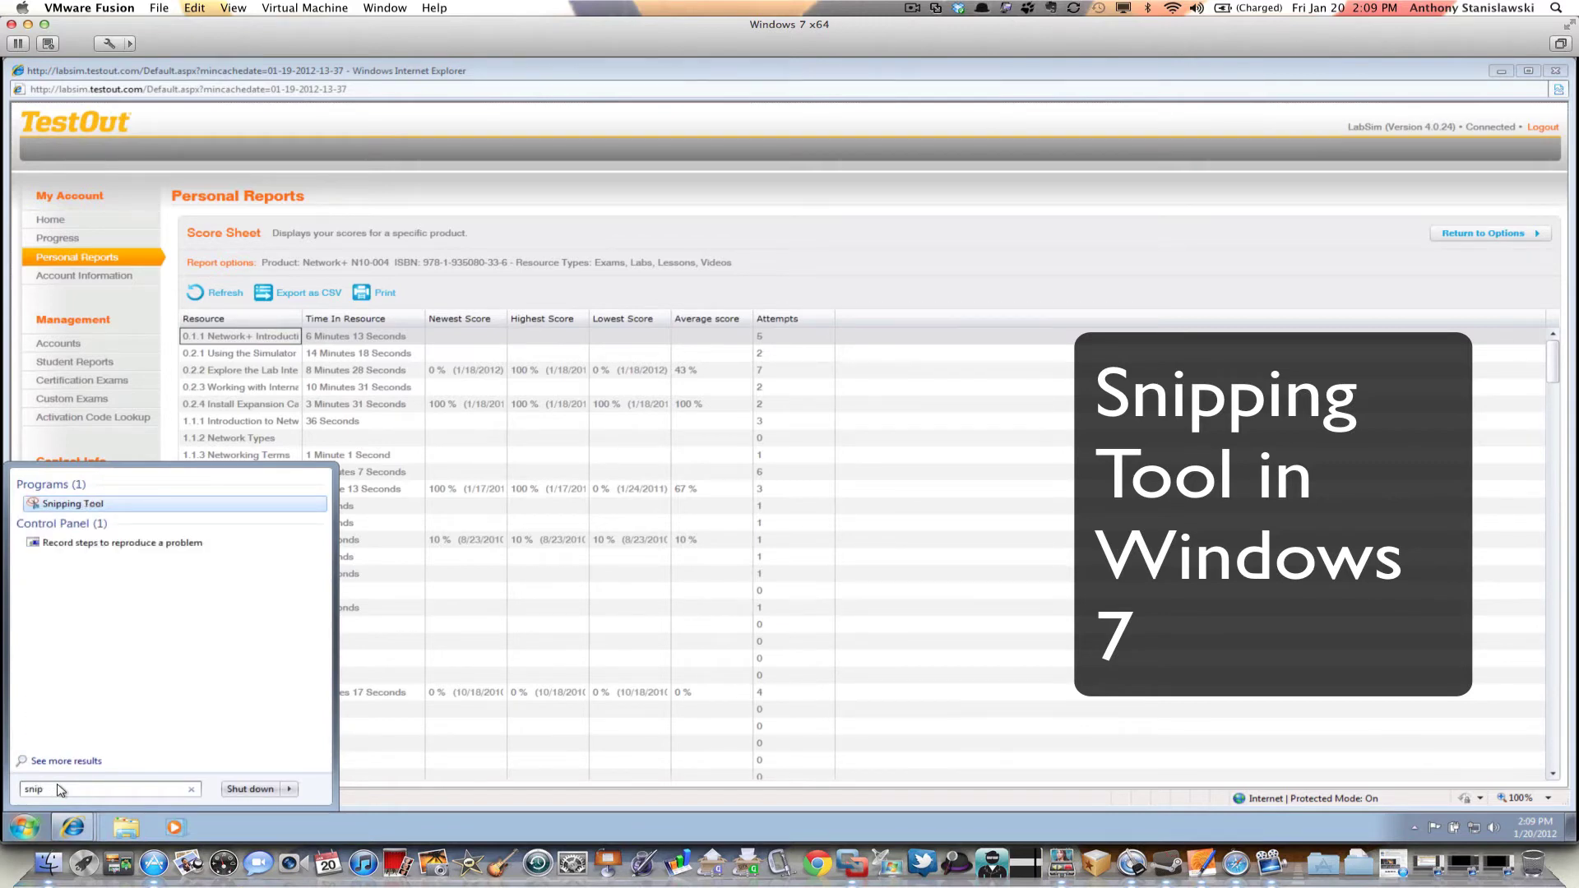
left_click(80, 511)
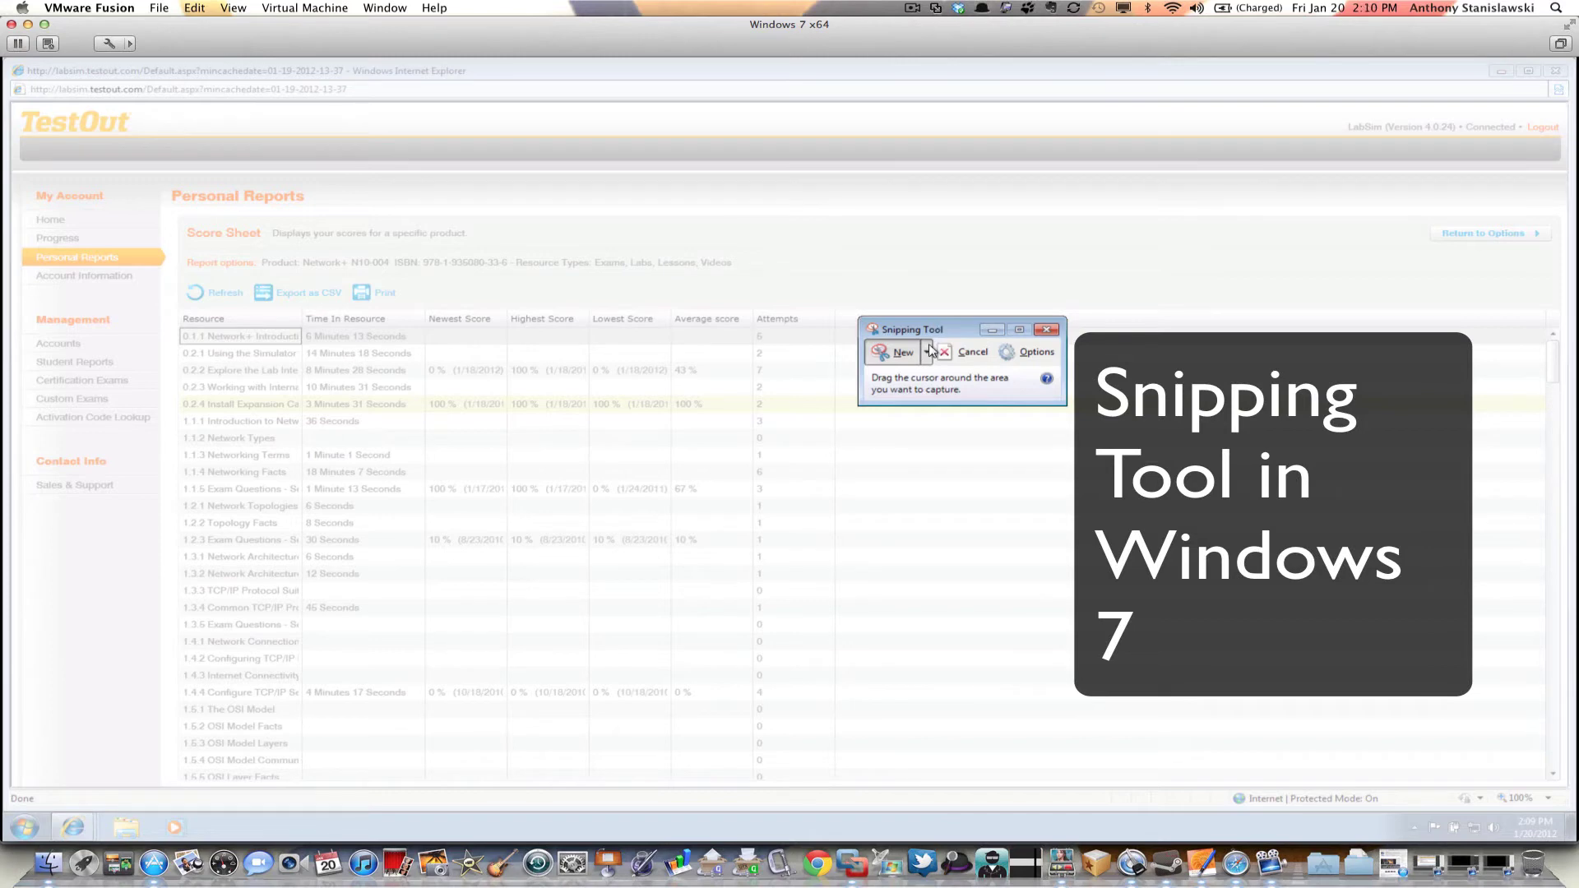
left_click(928, 351)
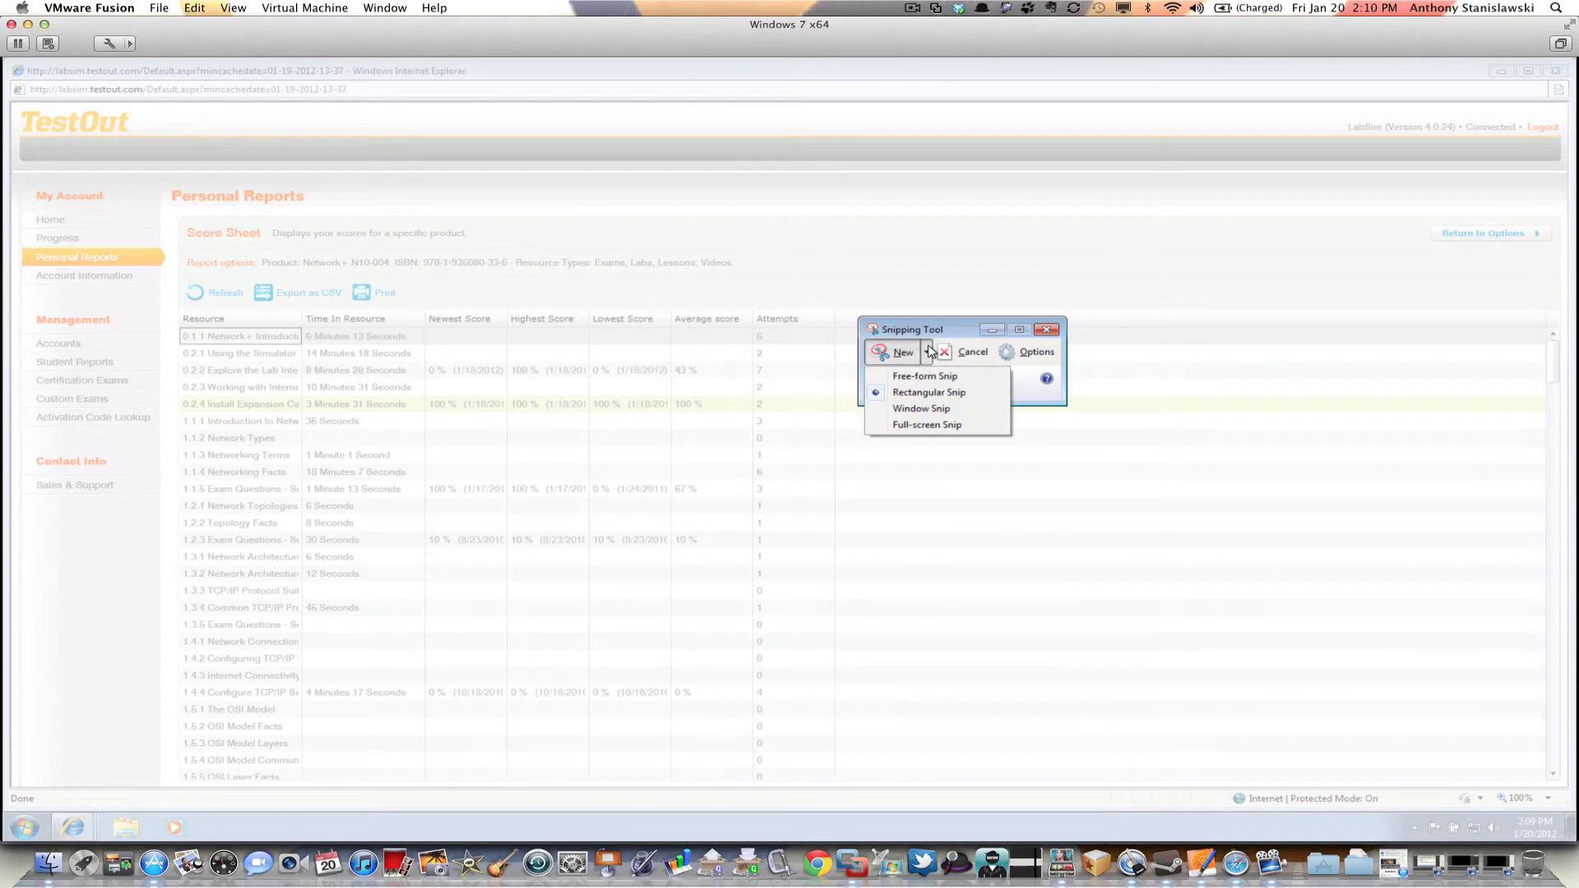
left_click(919, 289)
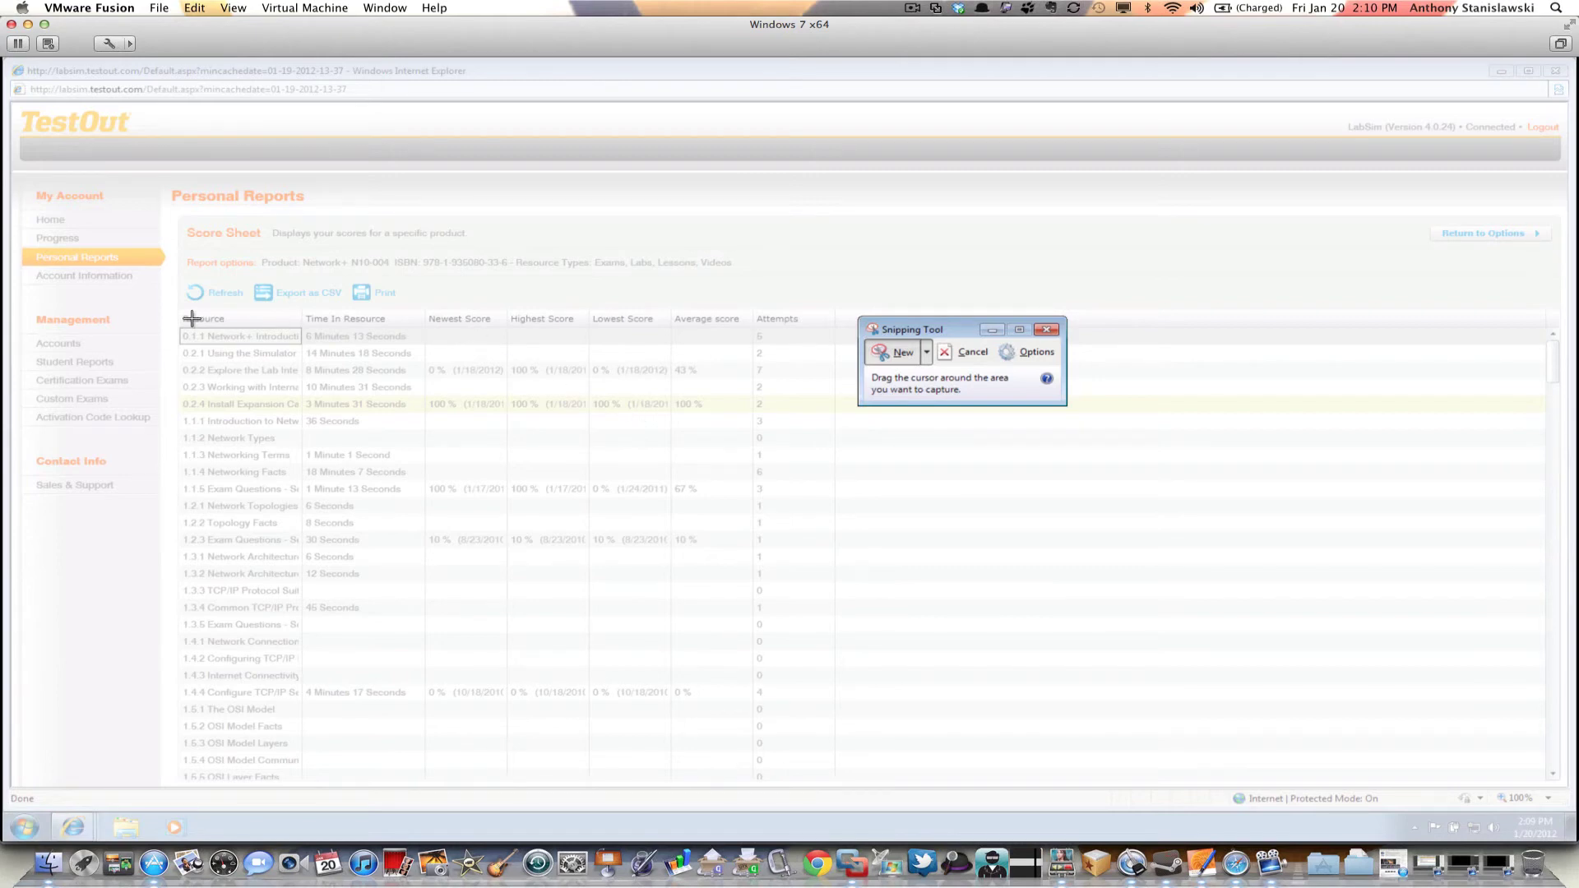
Snip the score table's header and first rows, then close Snipping Tool without saving
left_click_drag(176, 307, 836, 411)
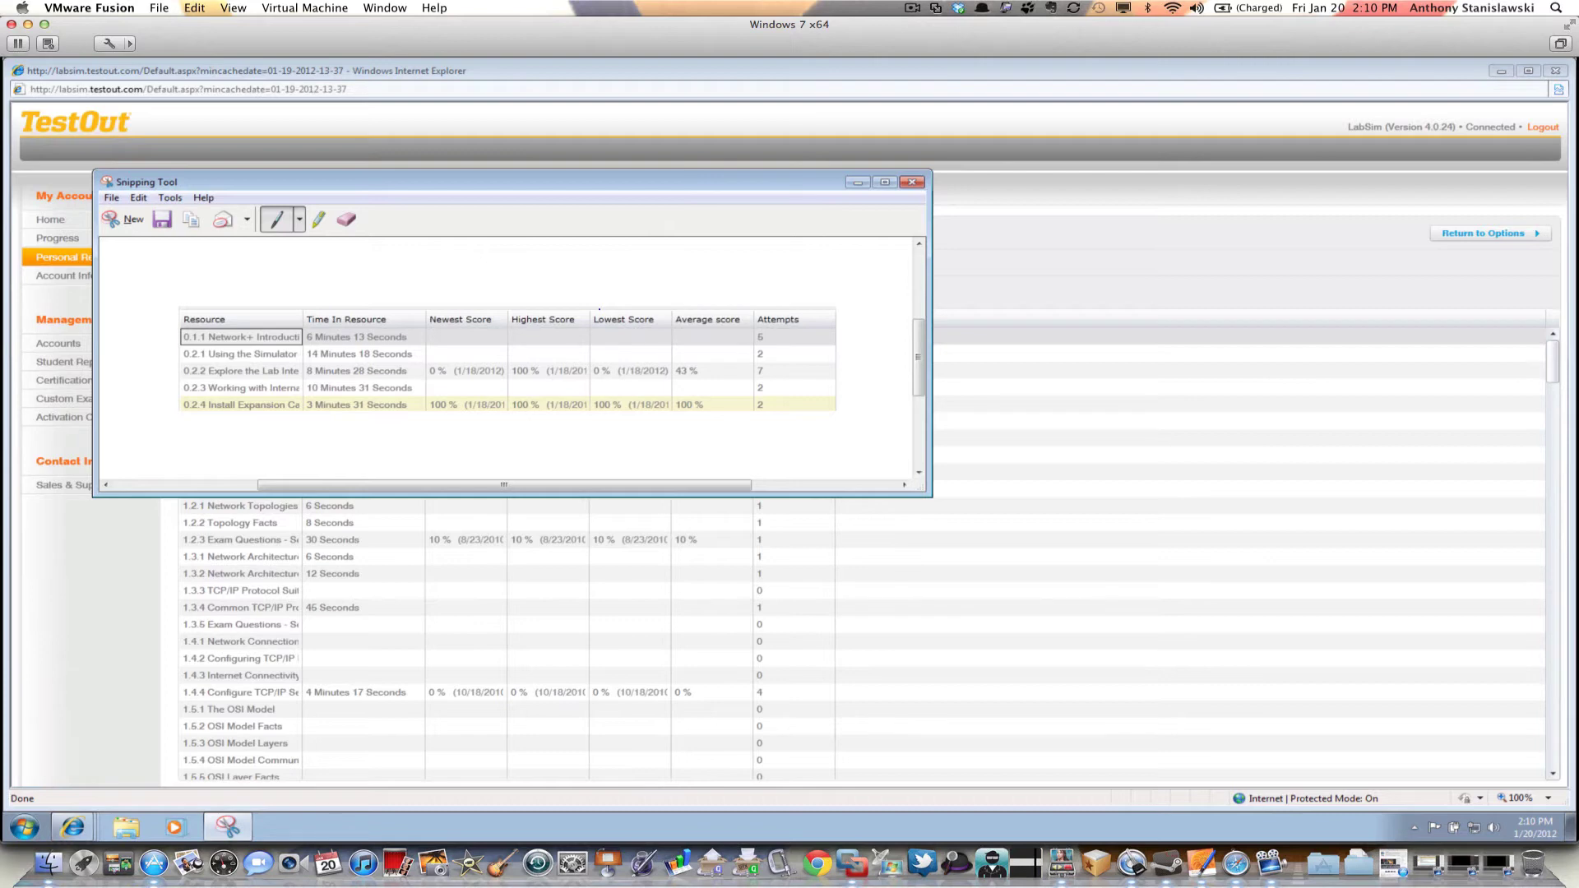
left_click(910, 184)
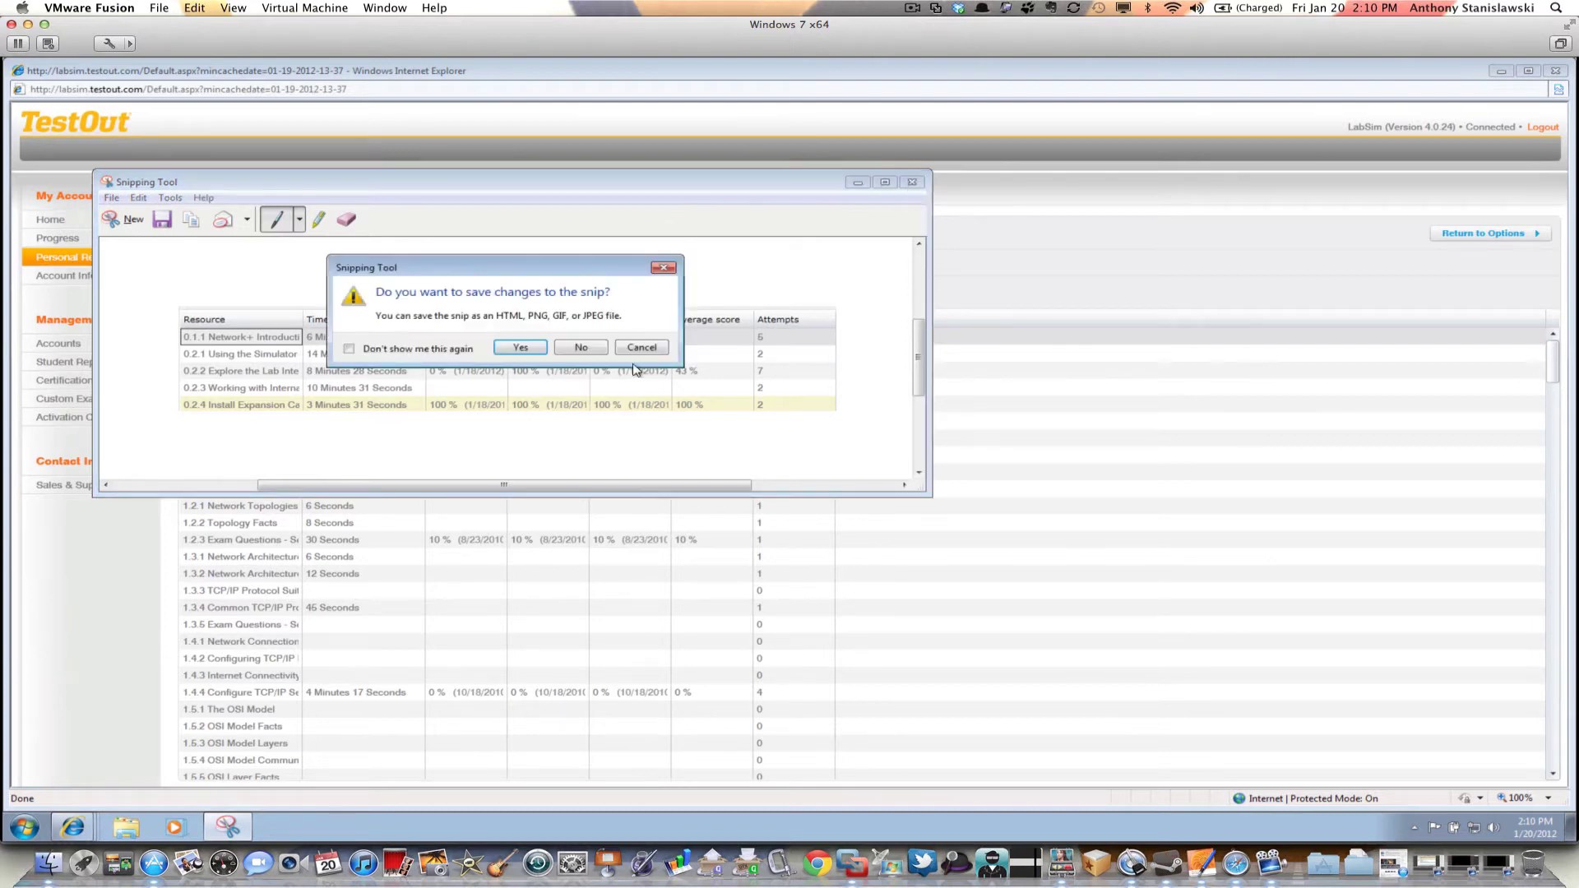
left_click(564, 348)
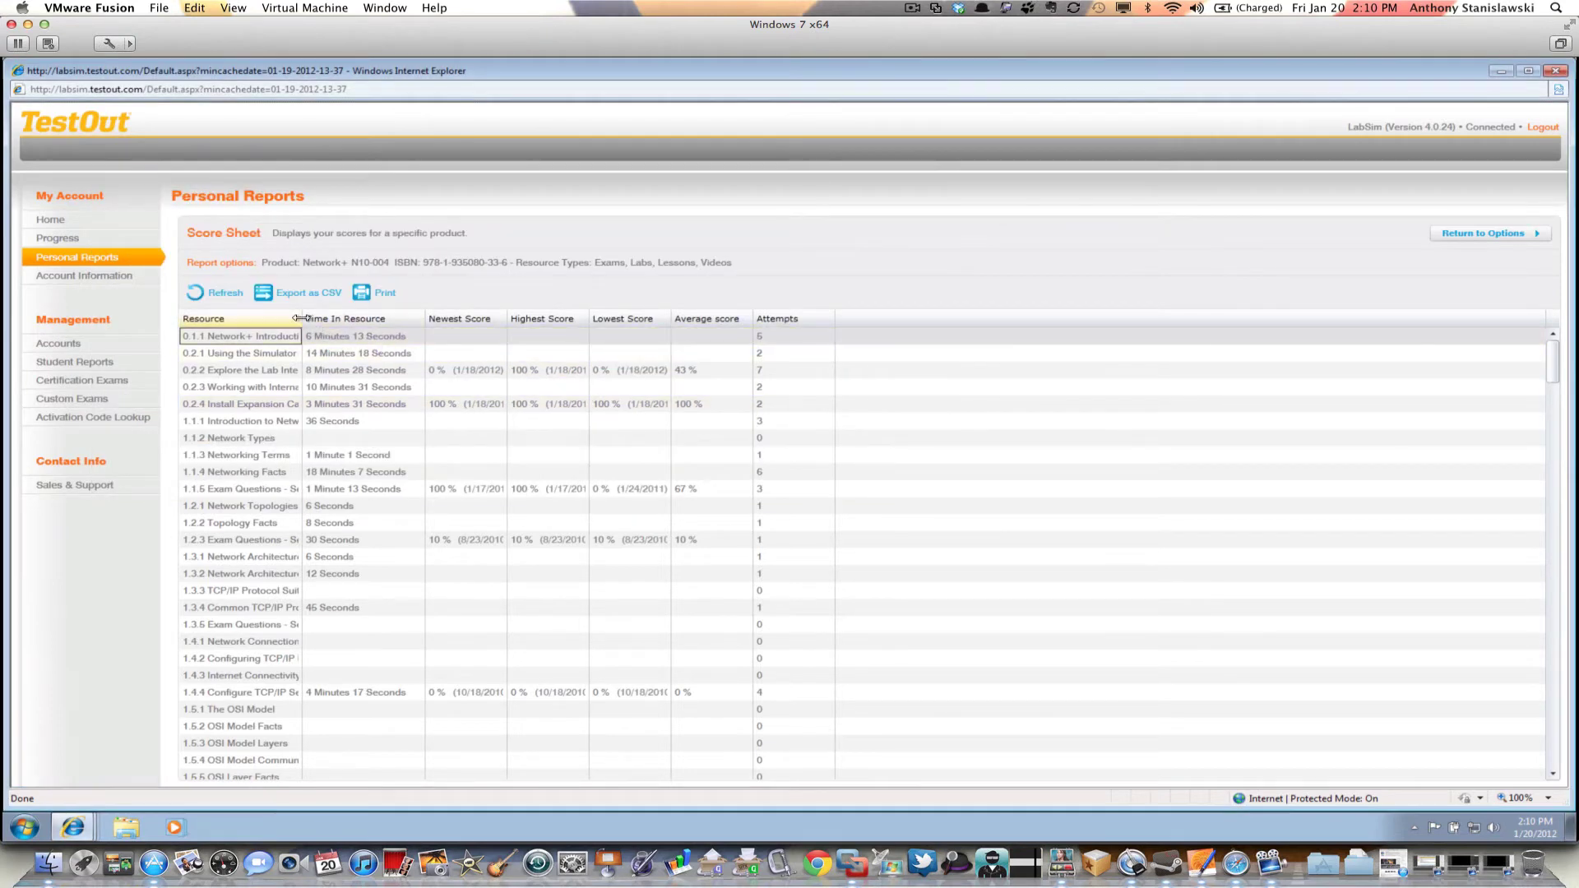
Widen the Resource and Time In Resource columns, then re-snip the header and first five rows
left_click_drag(301, 319, 370, 319)
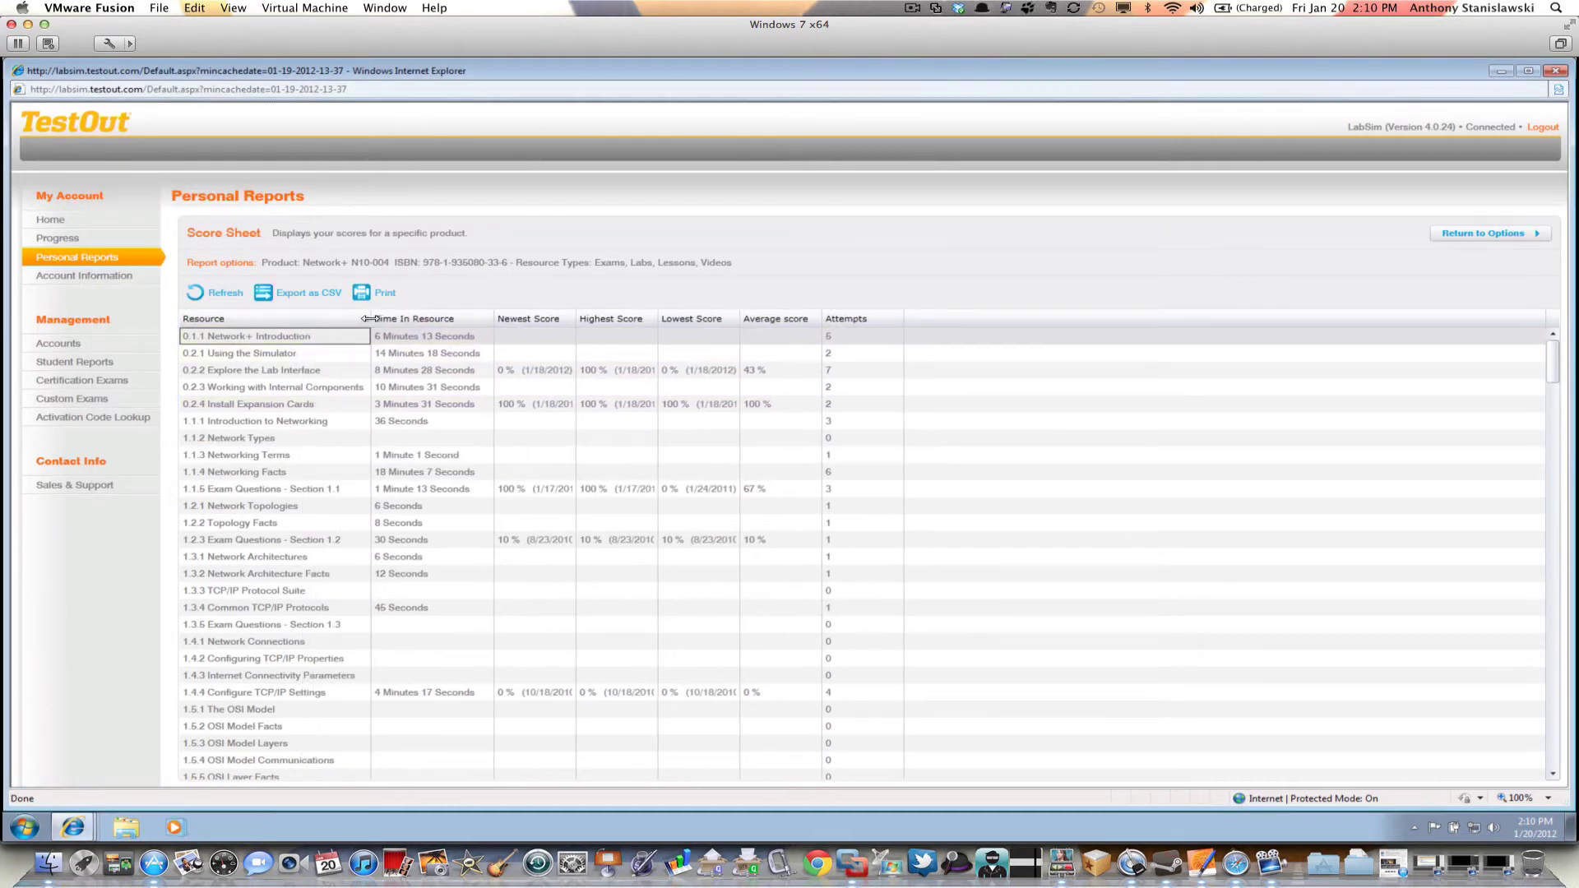
left_click_drag(497, 319, 509, 319)
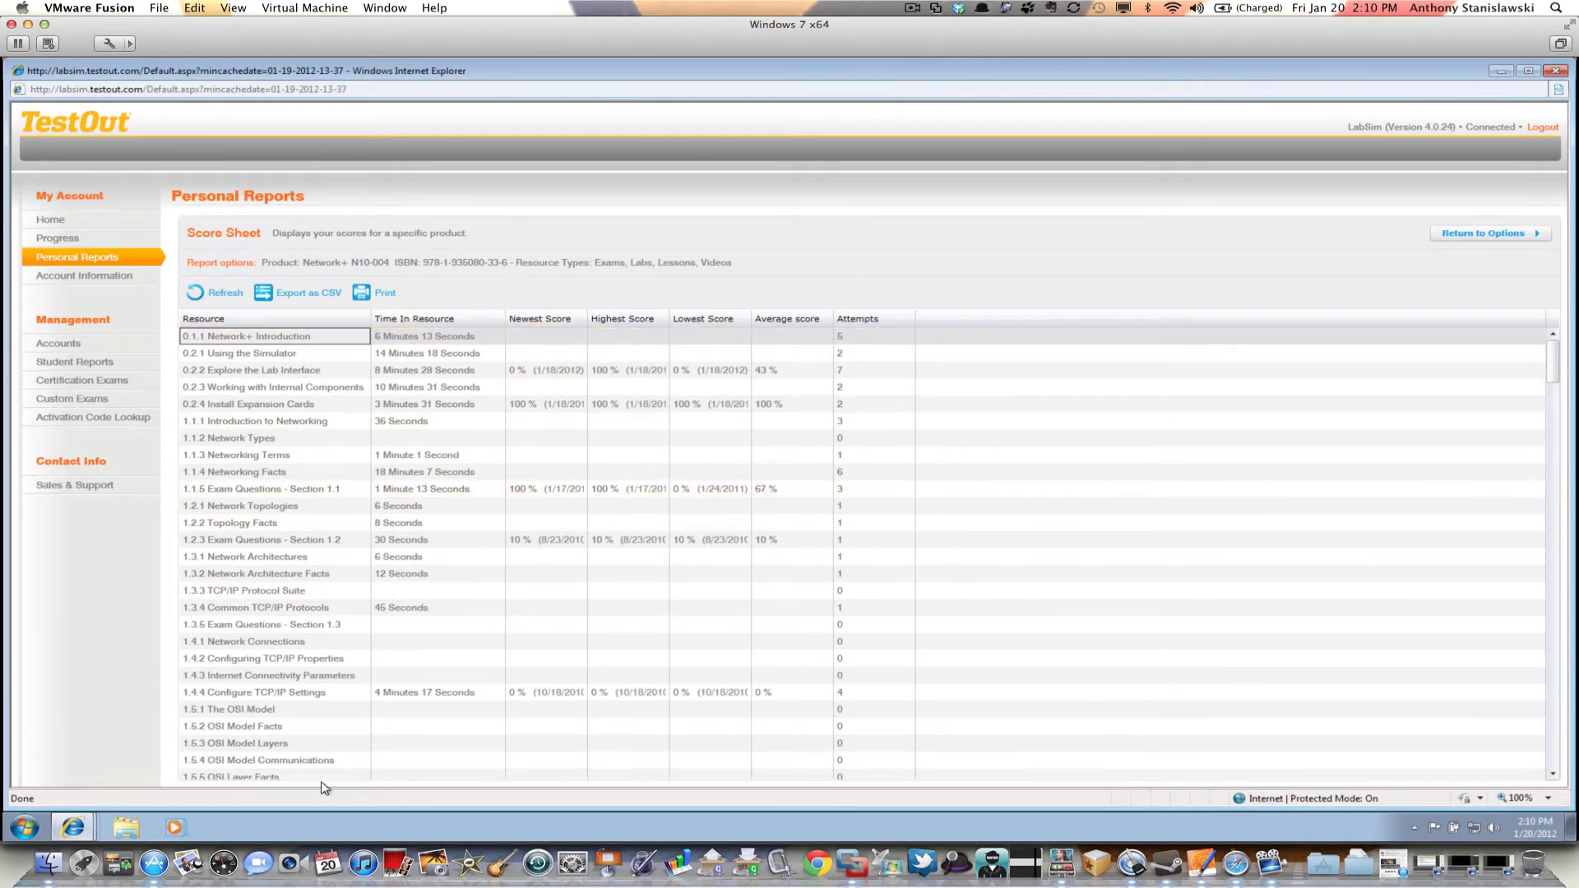
left_click(27, 828)
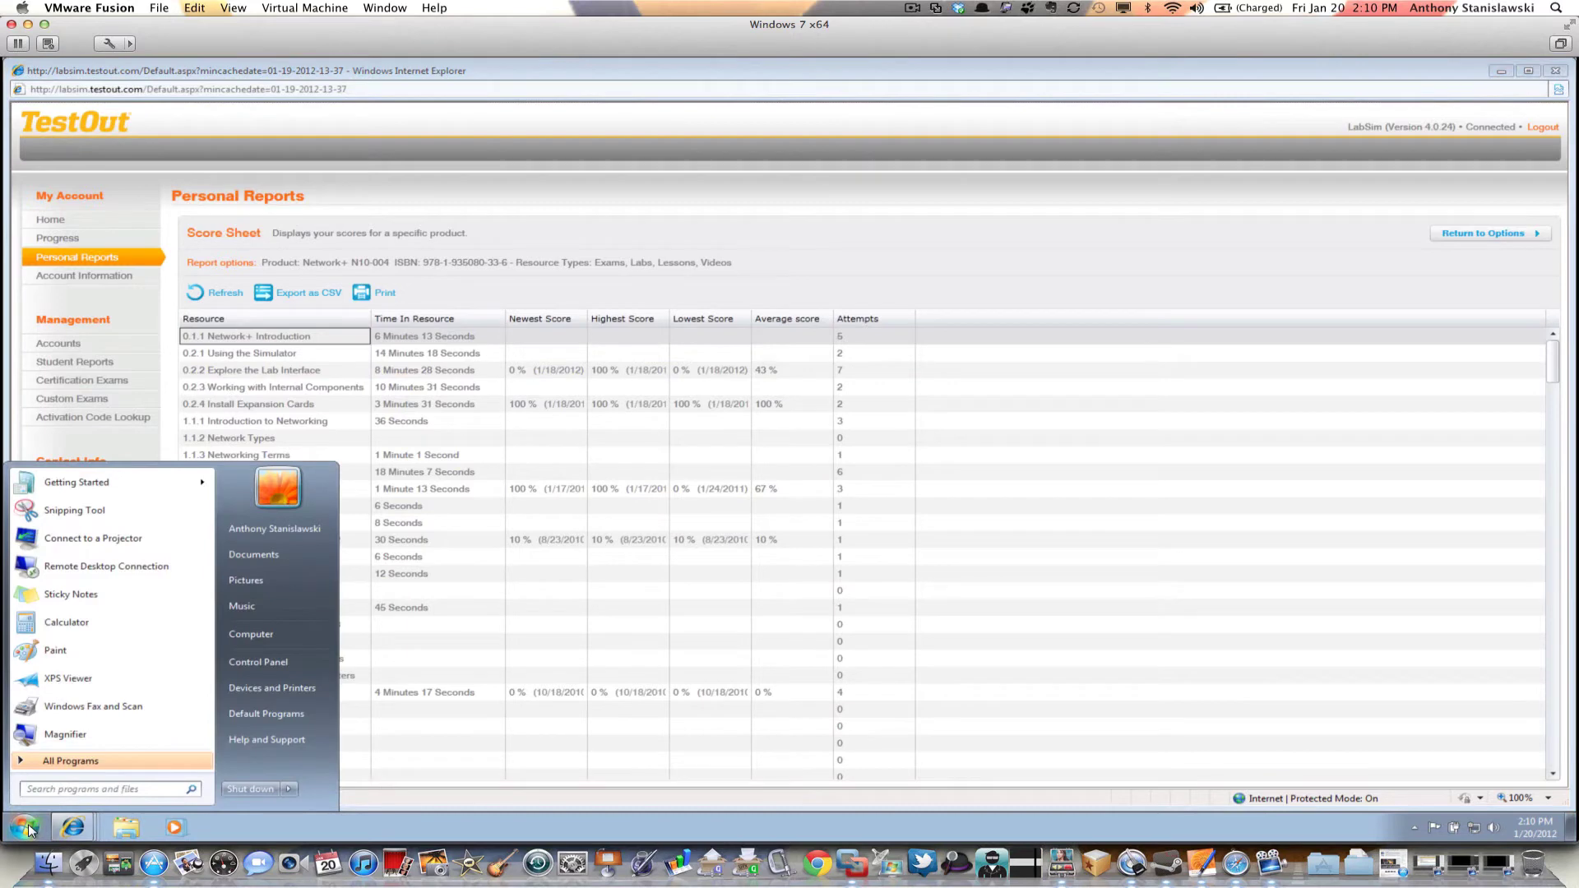
type("snip")
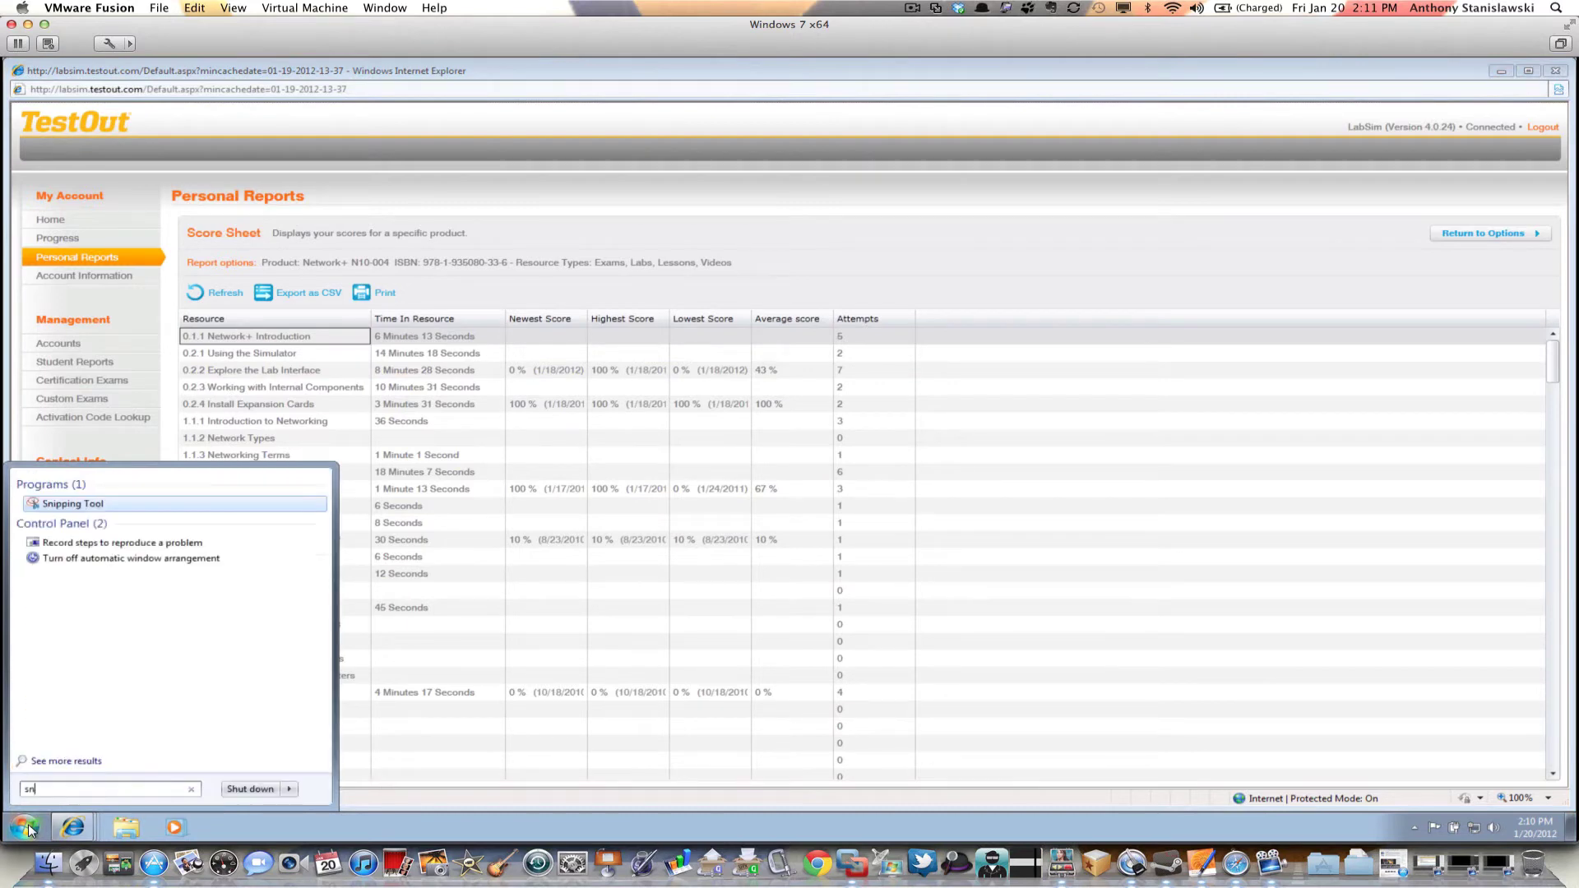
key("Return")
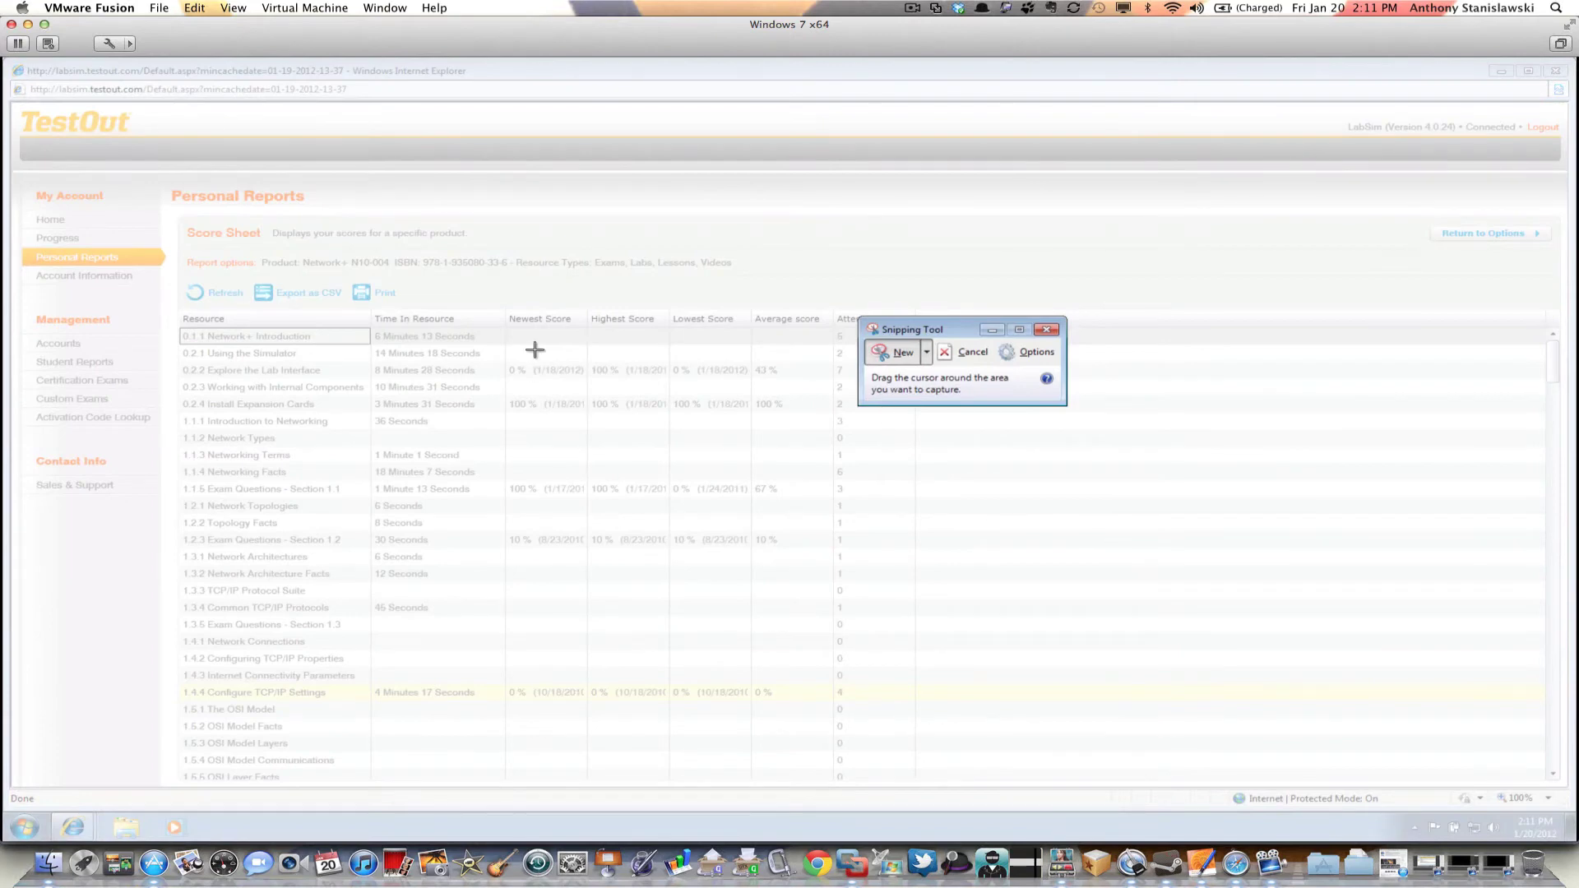
left_click_drag(950, 322, 1040, 213)
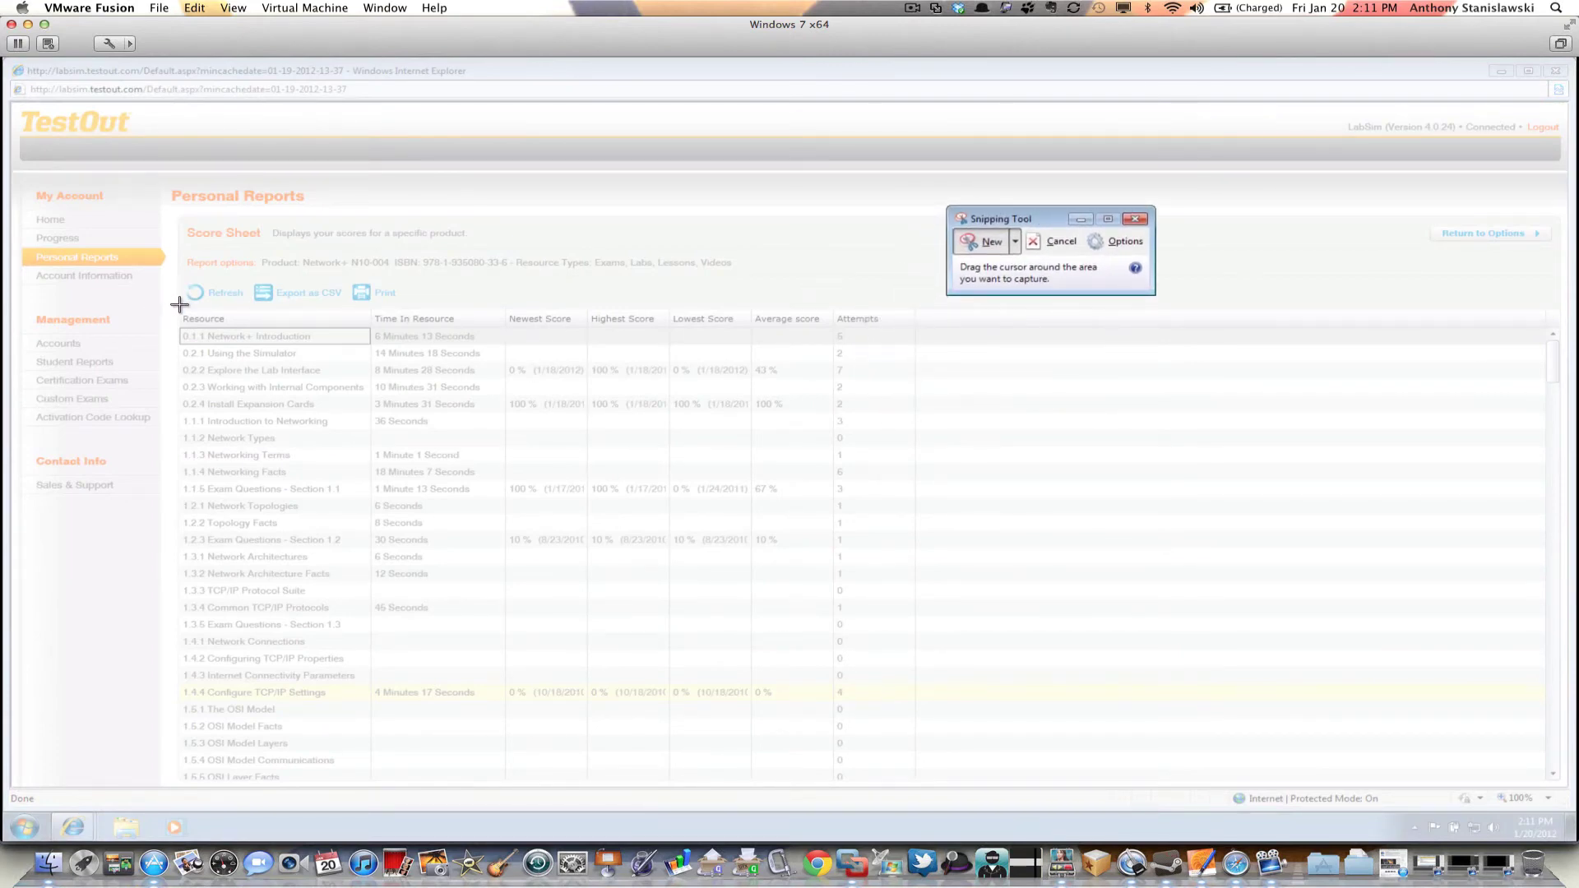
left_click_drag(177, 304, 917, 413)
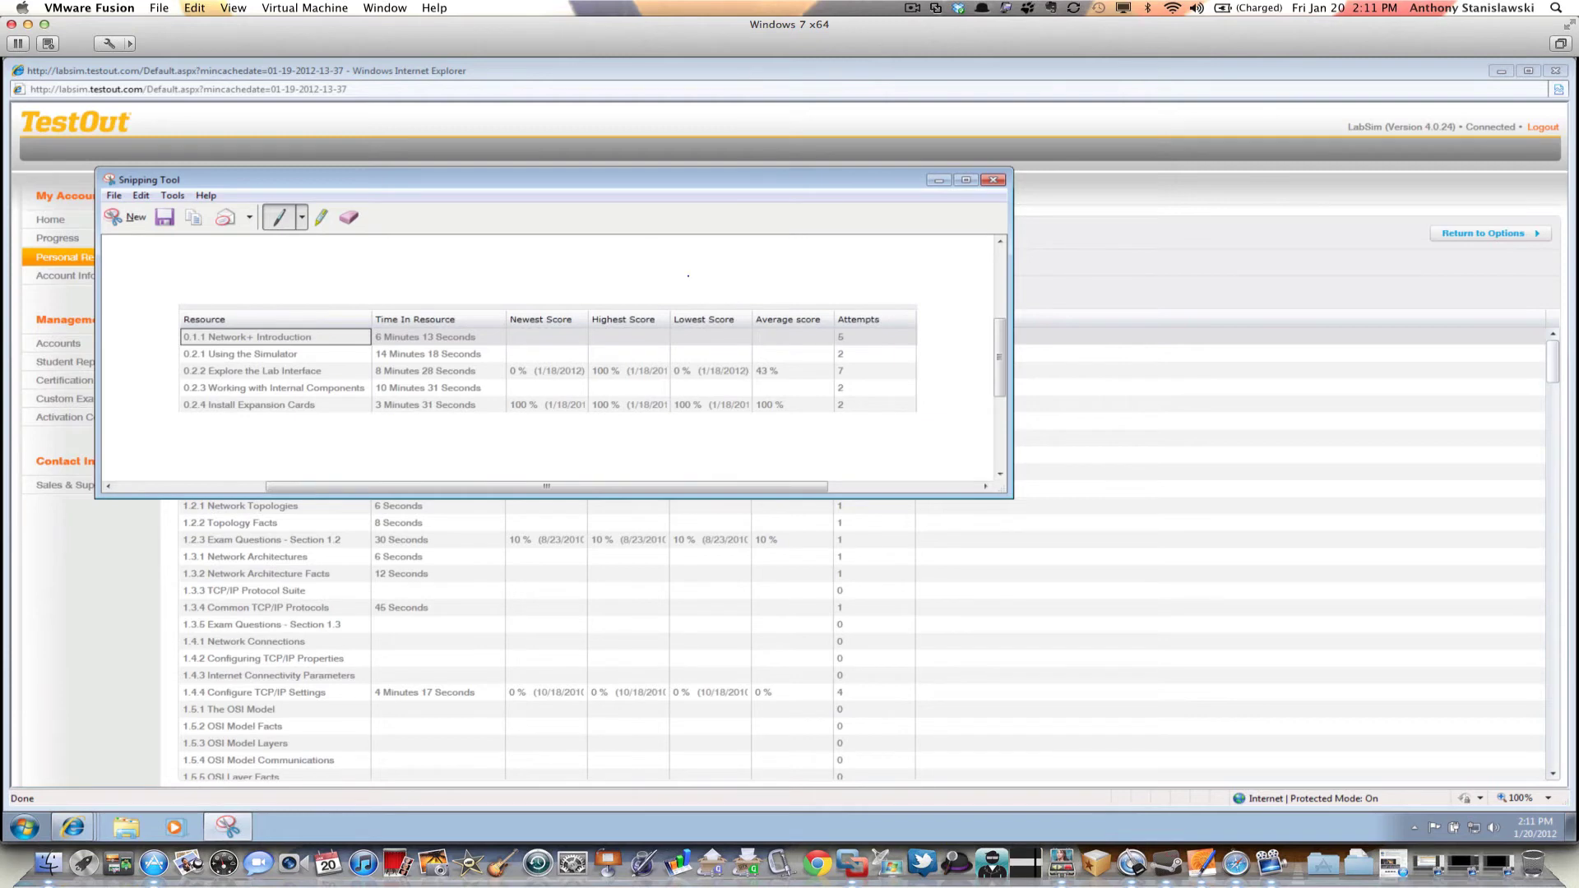
Save the score table snip to the Desktop as JPEG 'weekonelabsim1' and close Snipping Tool
left_click(161, 217)
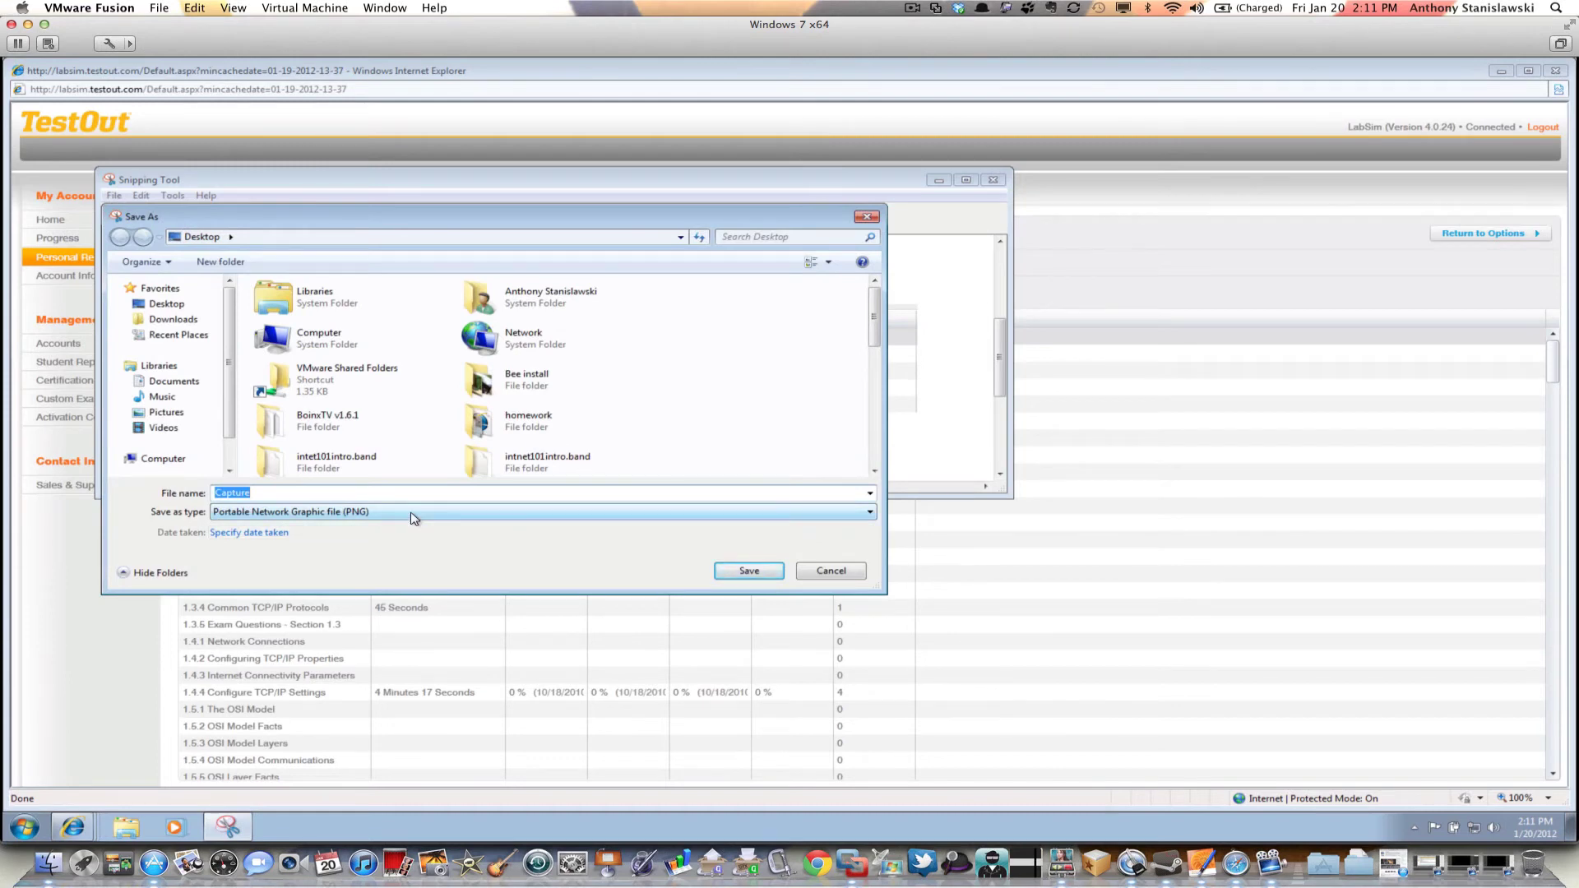
left_click(870, 512)
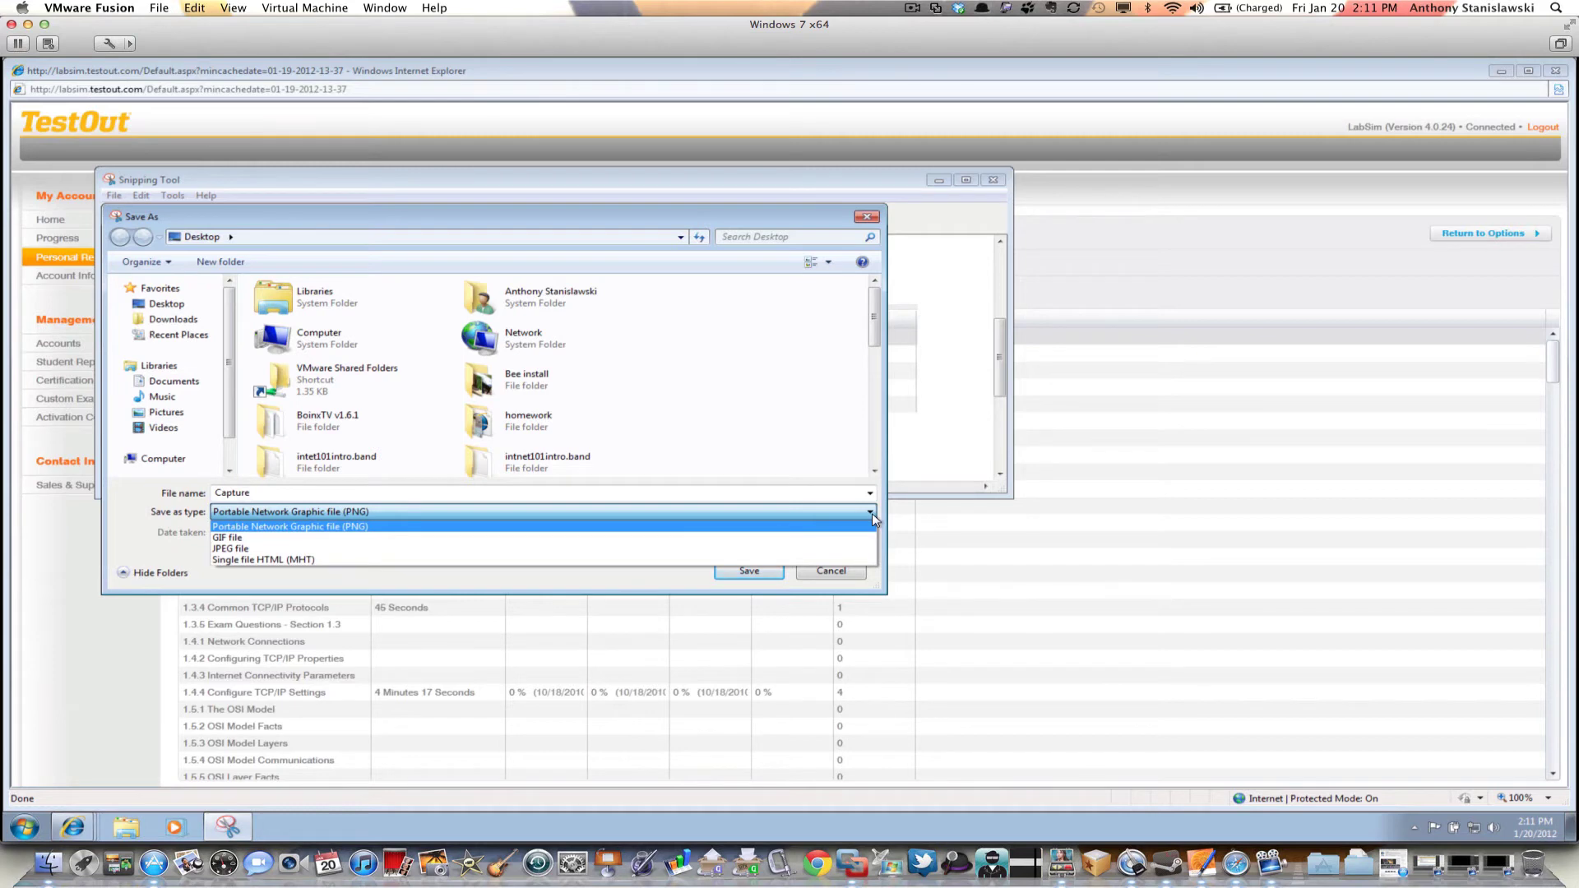
left_click(846, 549)
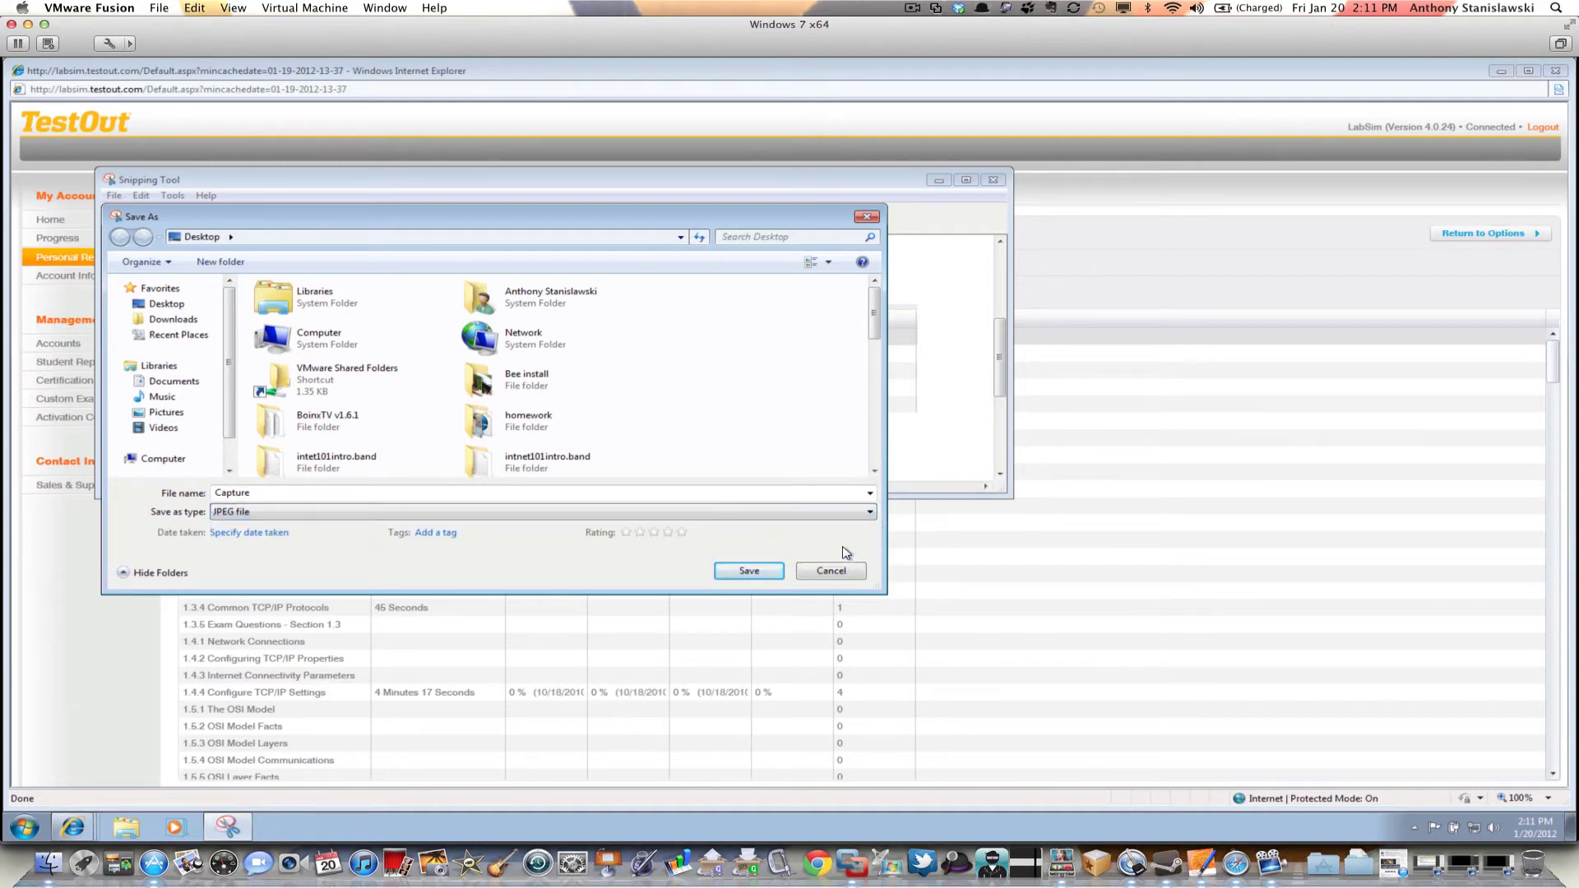
left_click(757, 494)
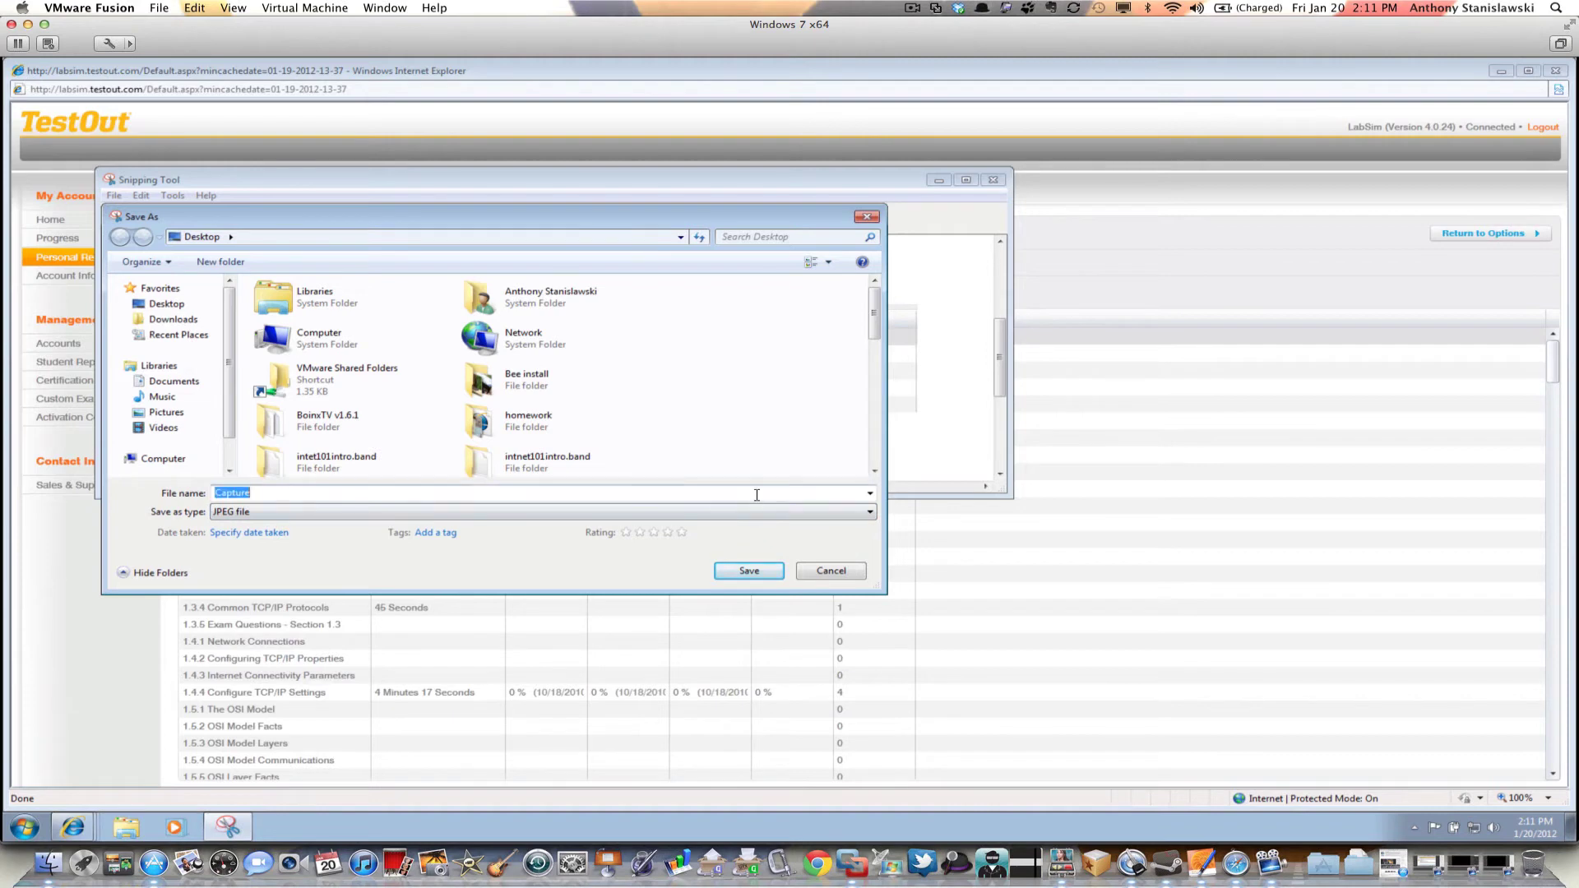
type("weekonela")
type("n")
type("sim1")
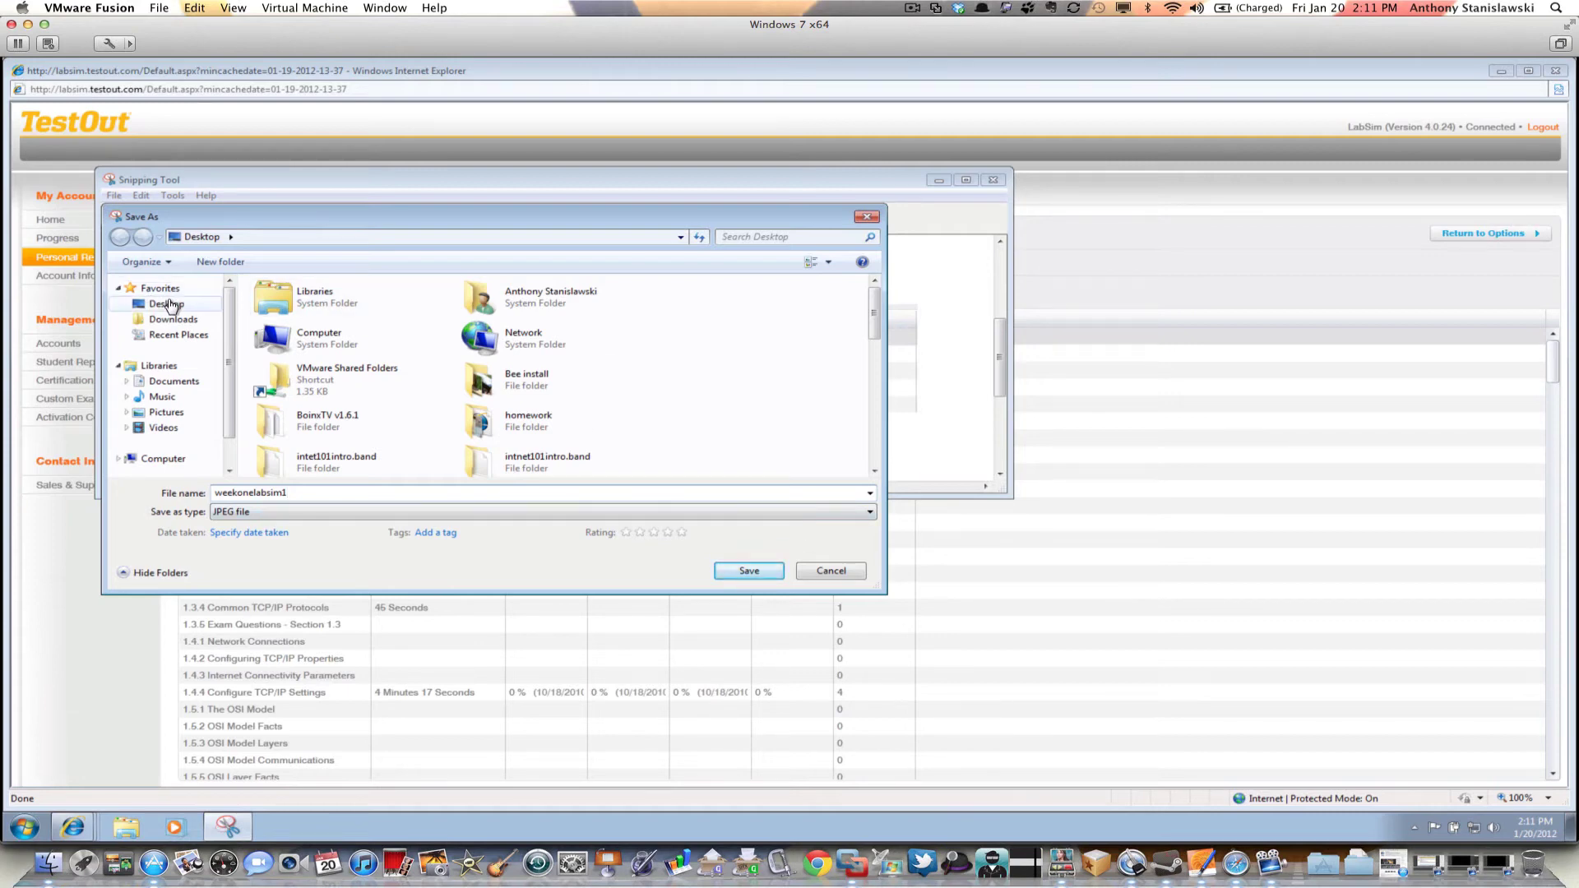
left_click(165, 304)
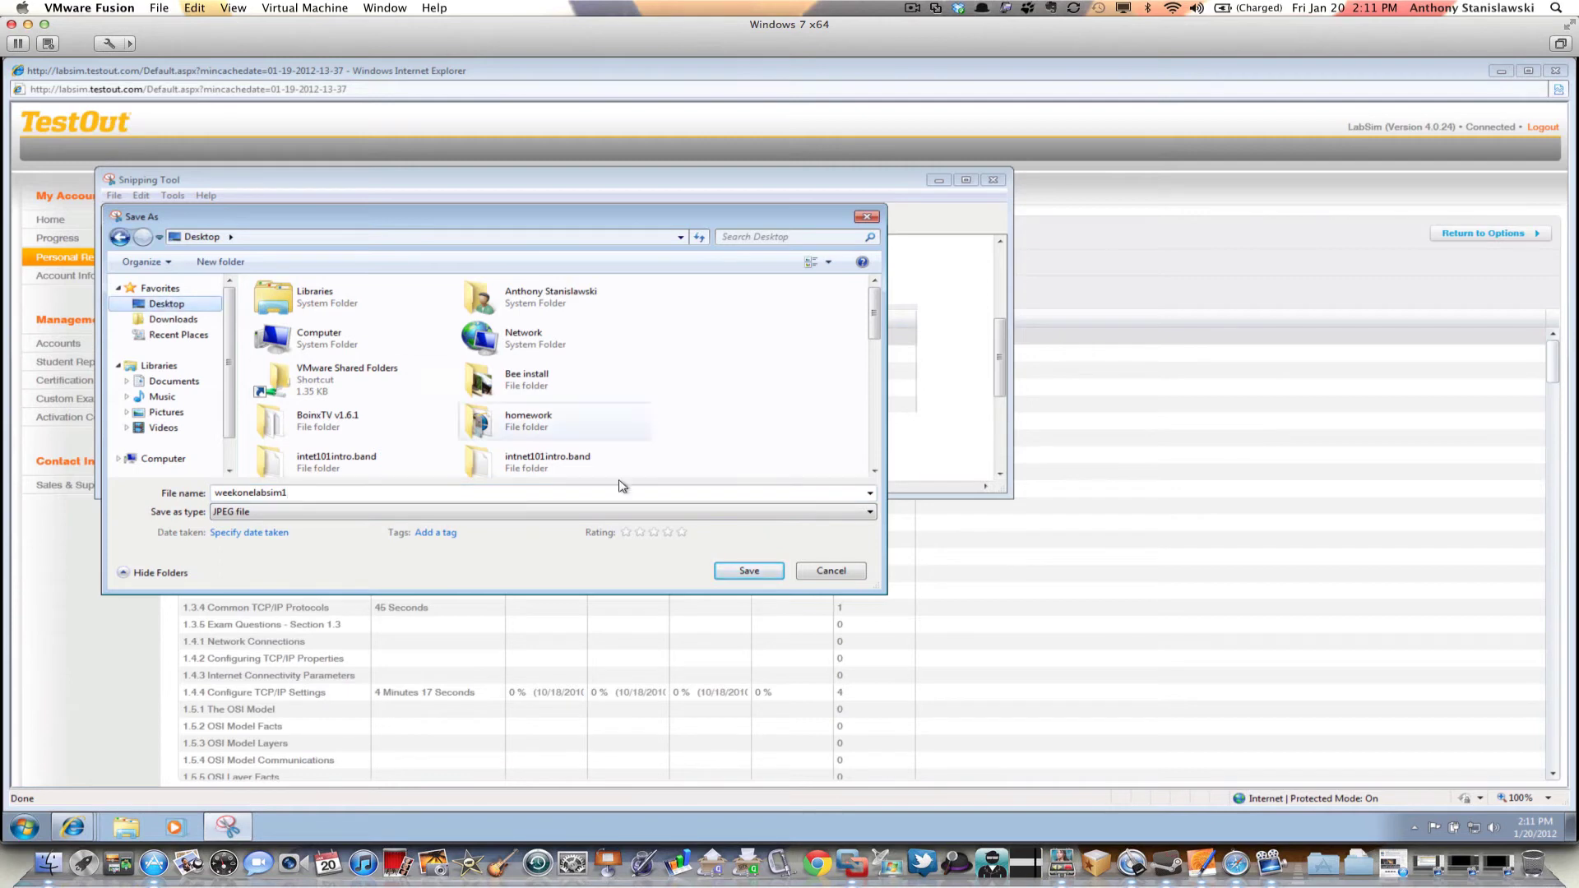
left_click(748, 570)
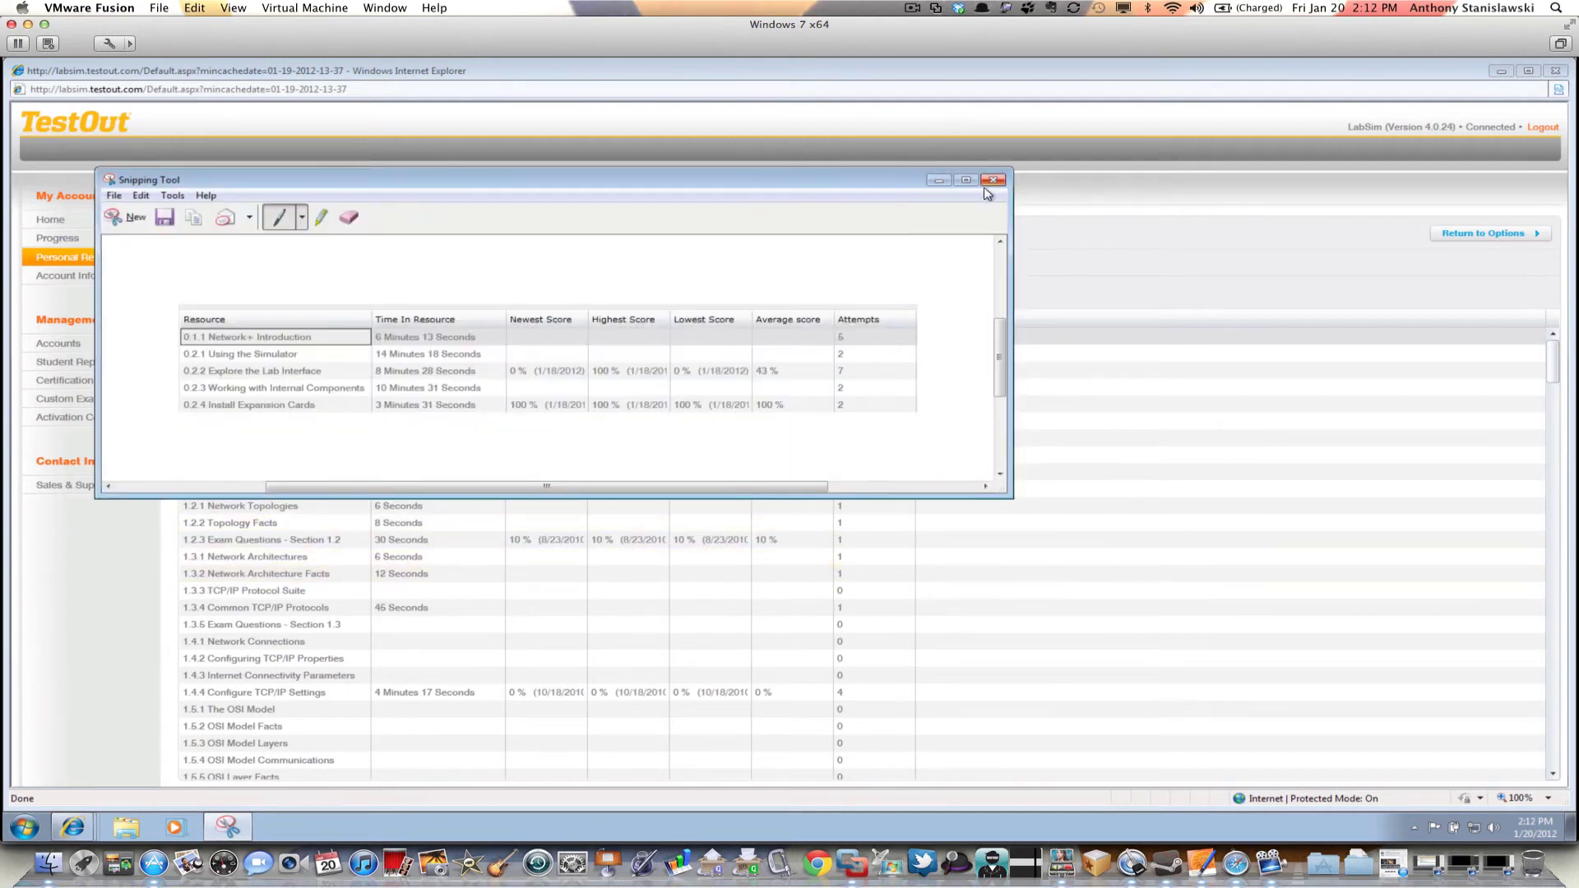
left_click(993, 180)
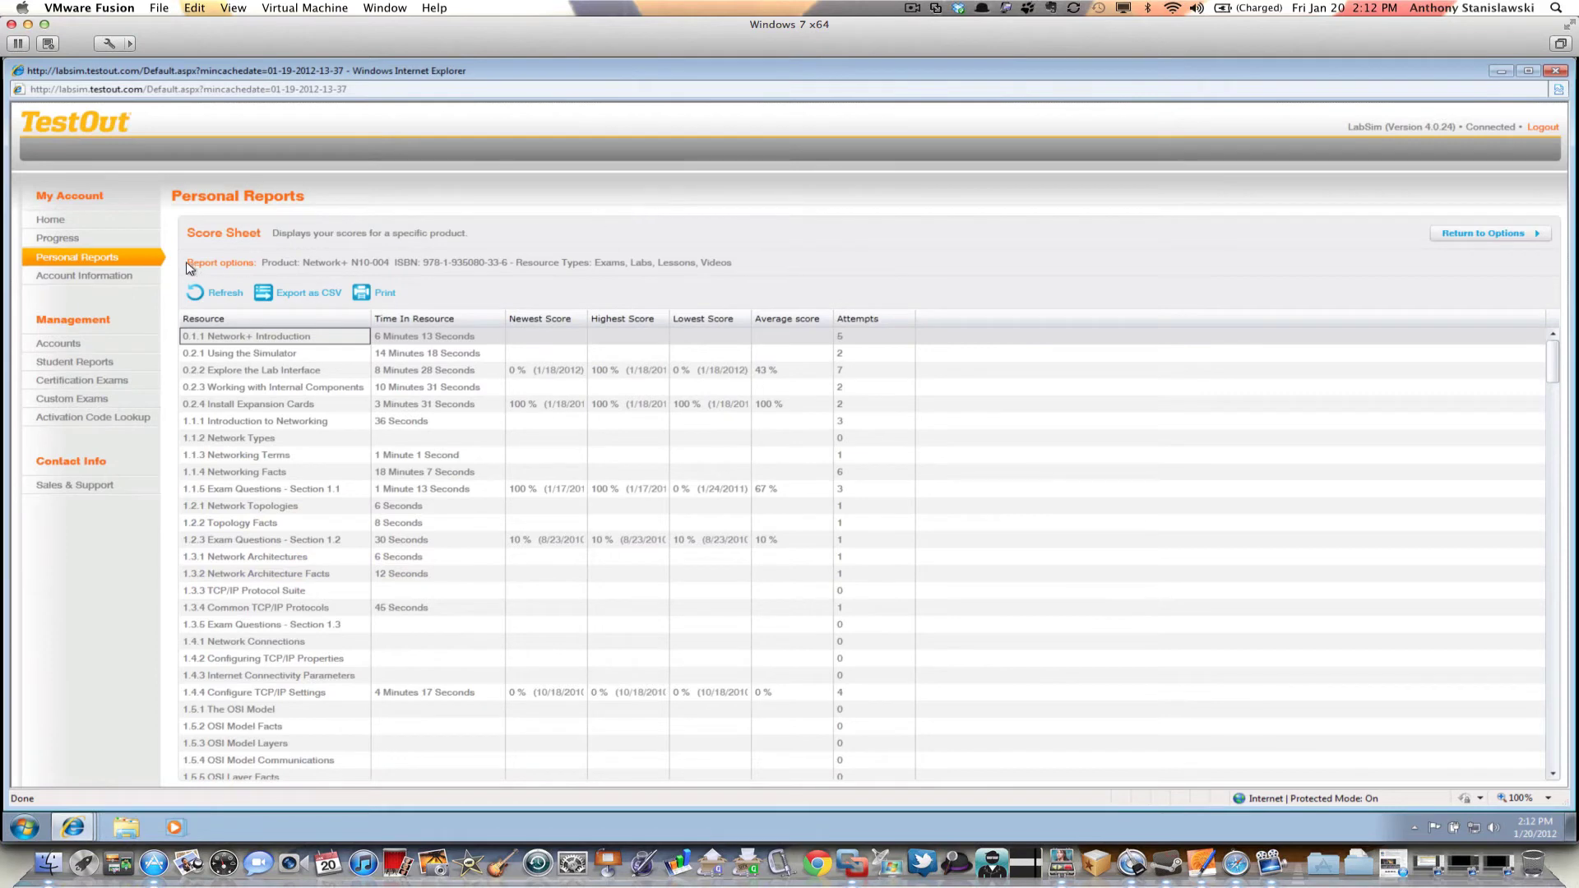
Build the Product Usage report with Network+ N10-004 as the product
left_click(105, 261)
left_click(258, 293)
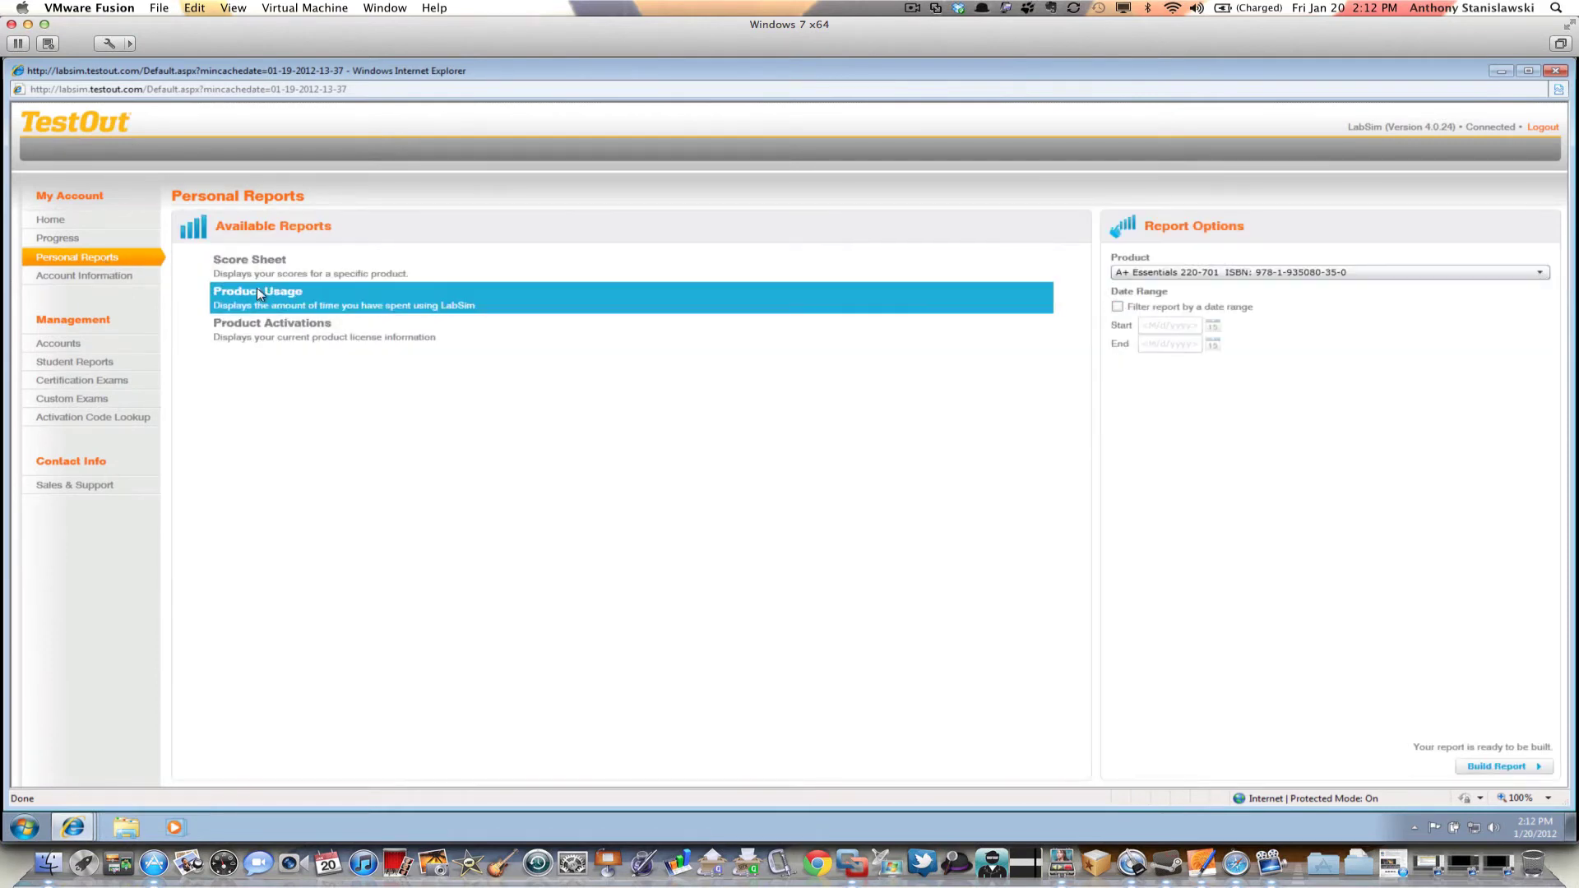
left_click(1191, 274)
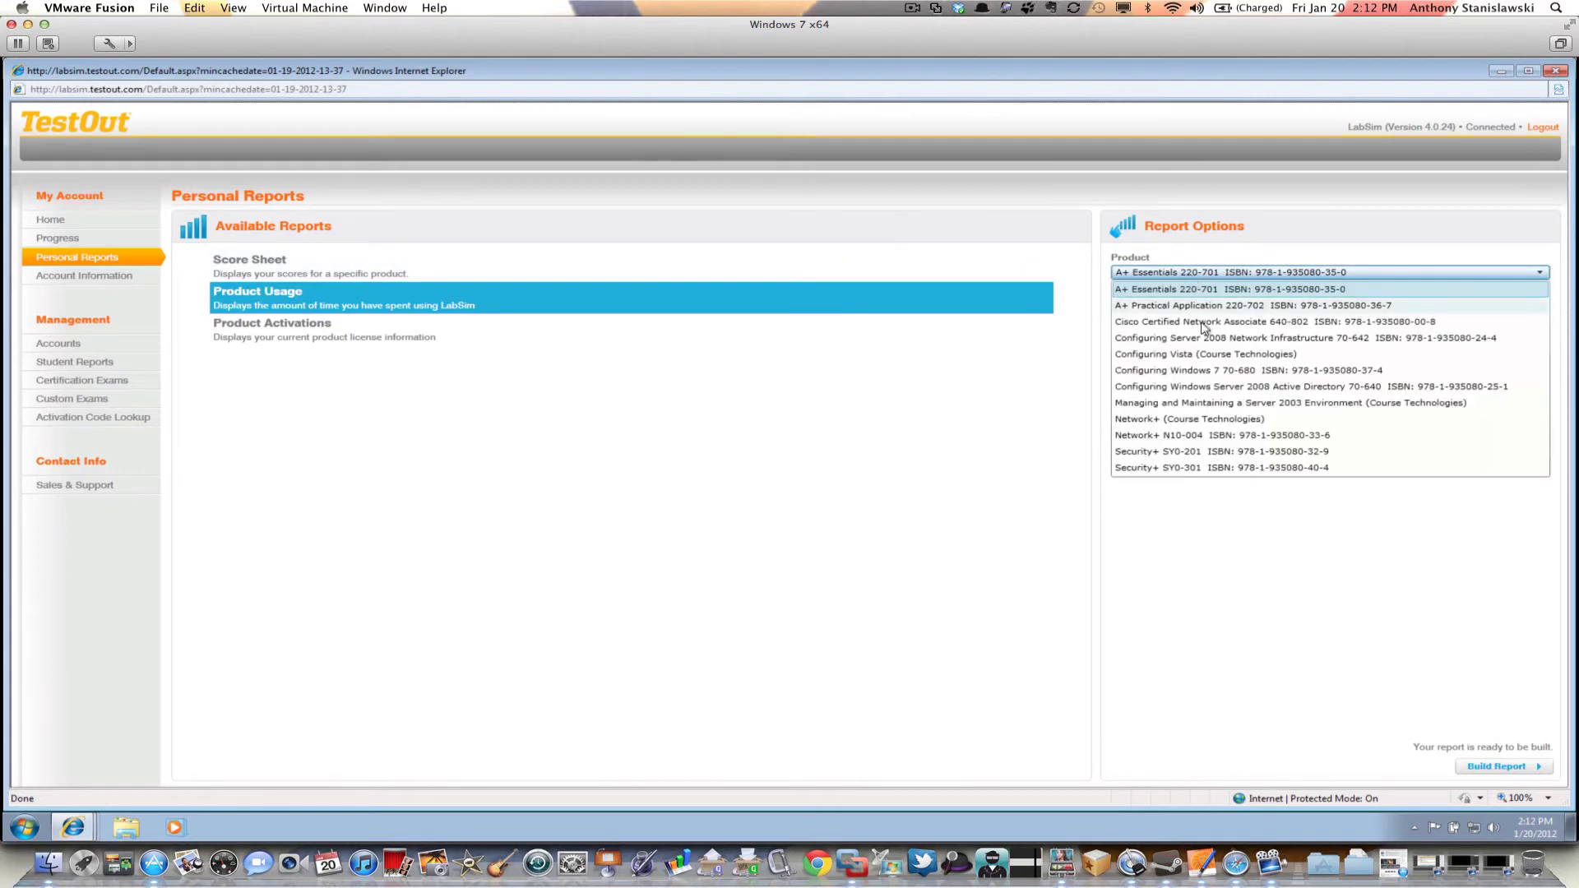
left_click(1207, 435)
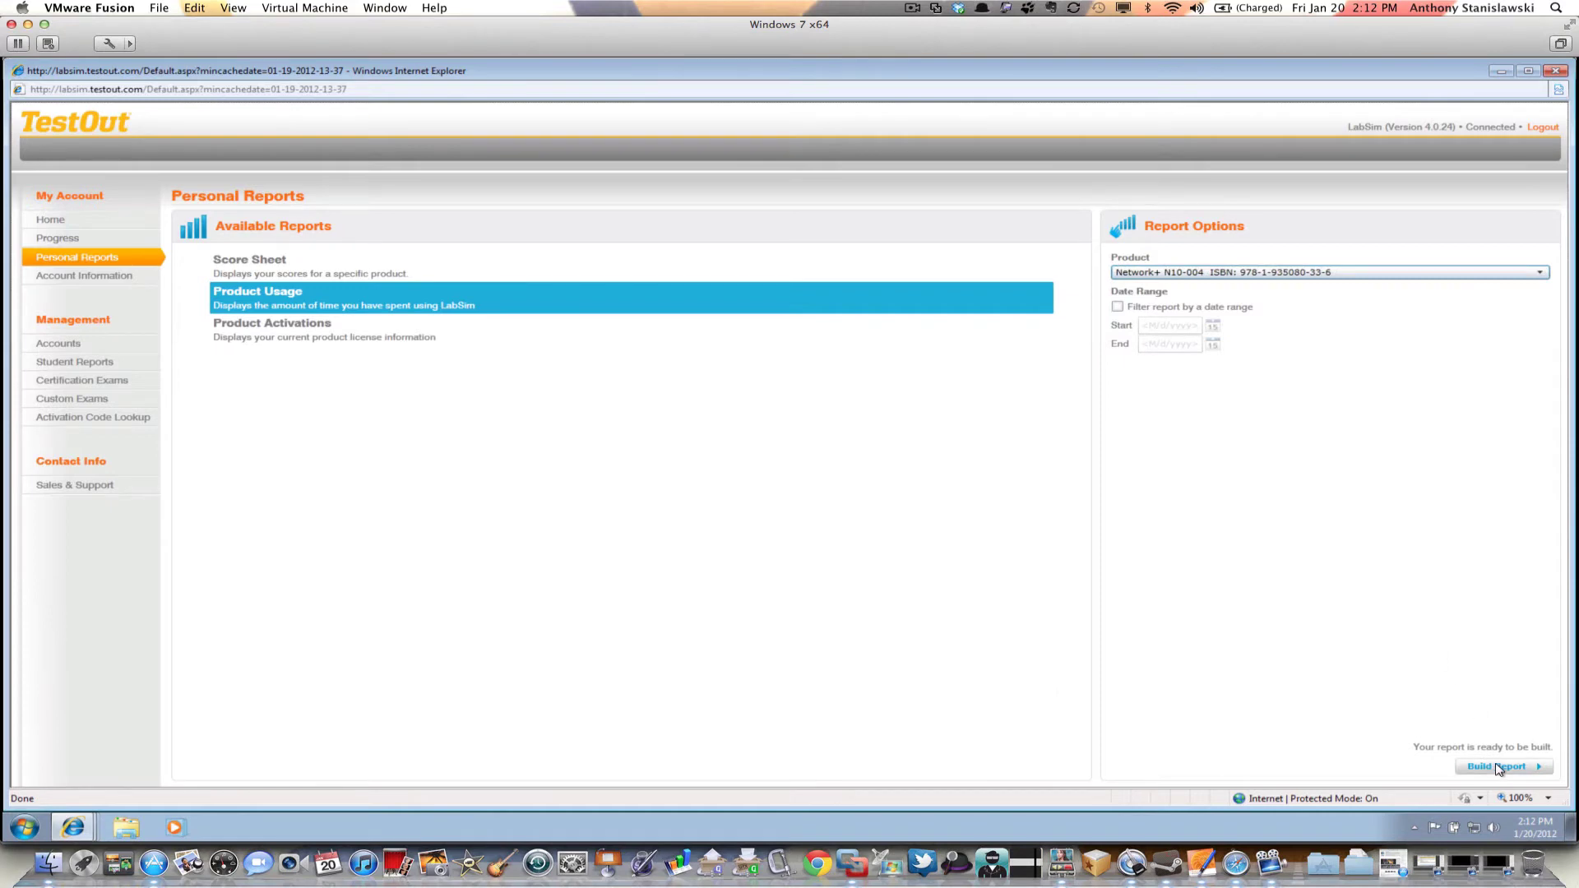
left_click(1498, 769)
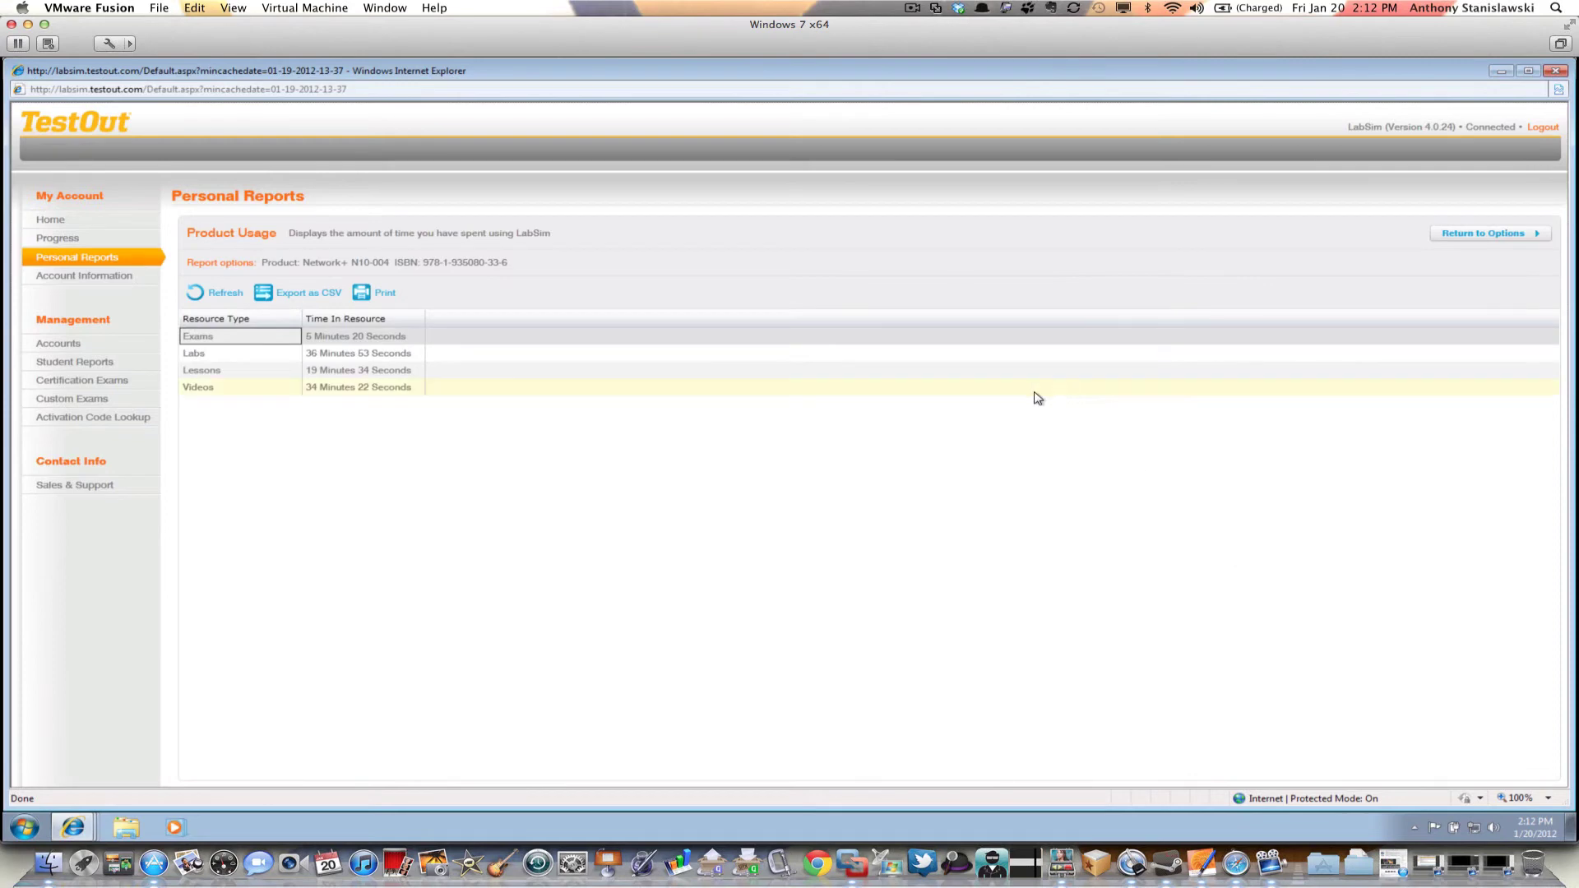
Launch Snipping Tool via a 'snip' Start search and capture the Product Usage time table
left_click(23, 825)
left_click(51, 786)
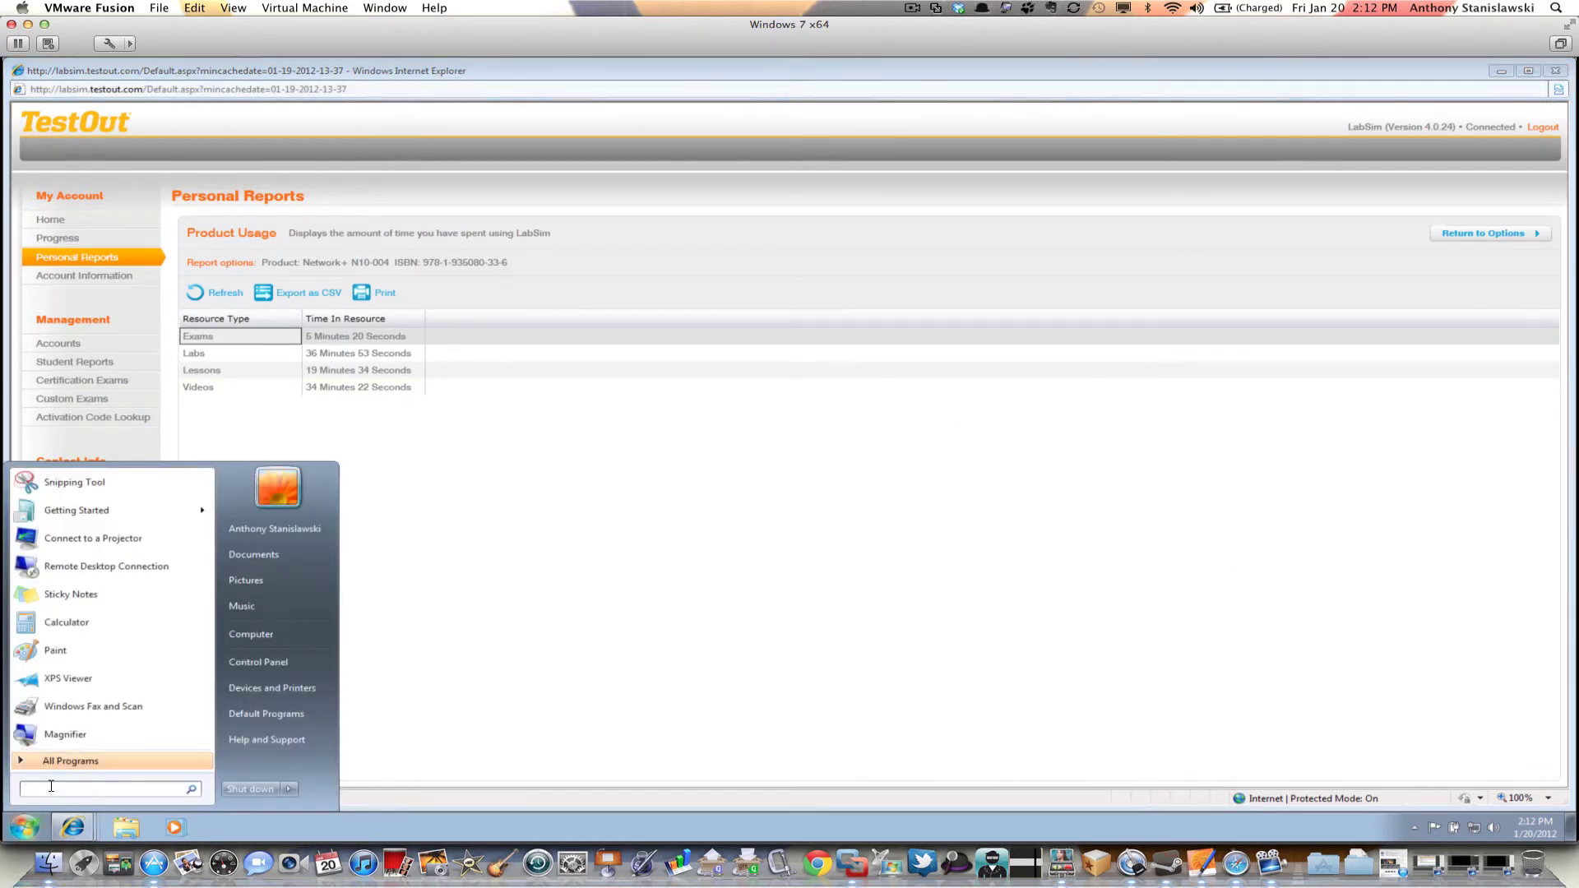
type("snip")
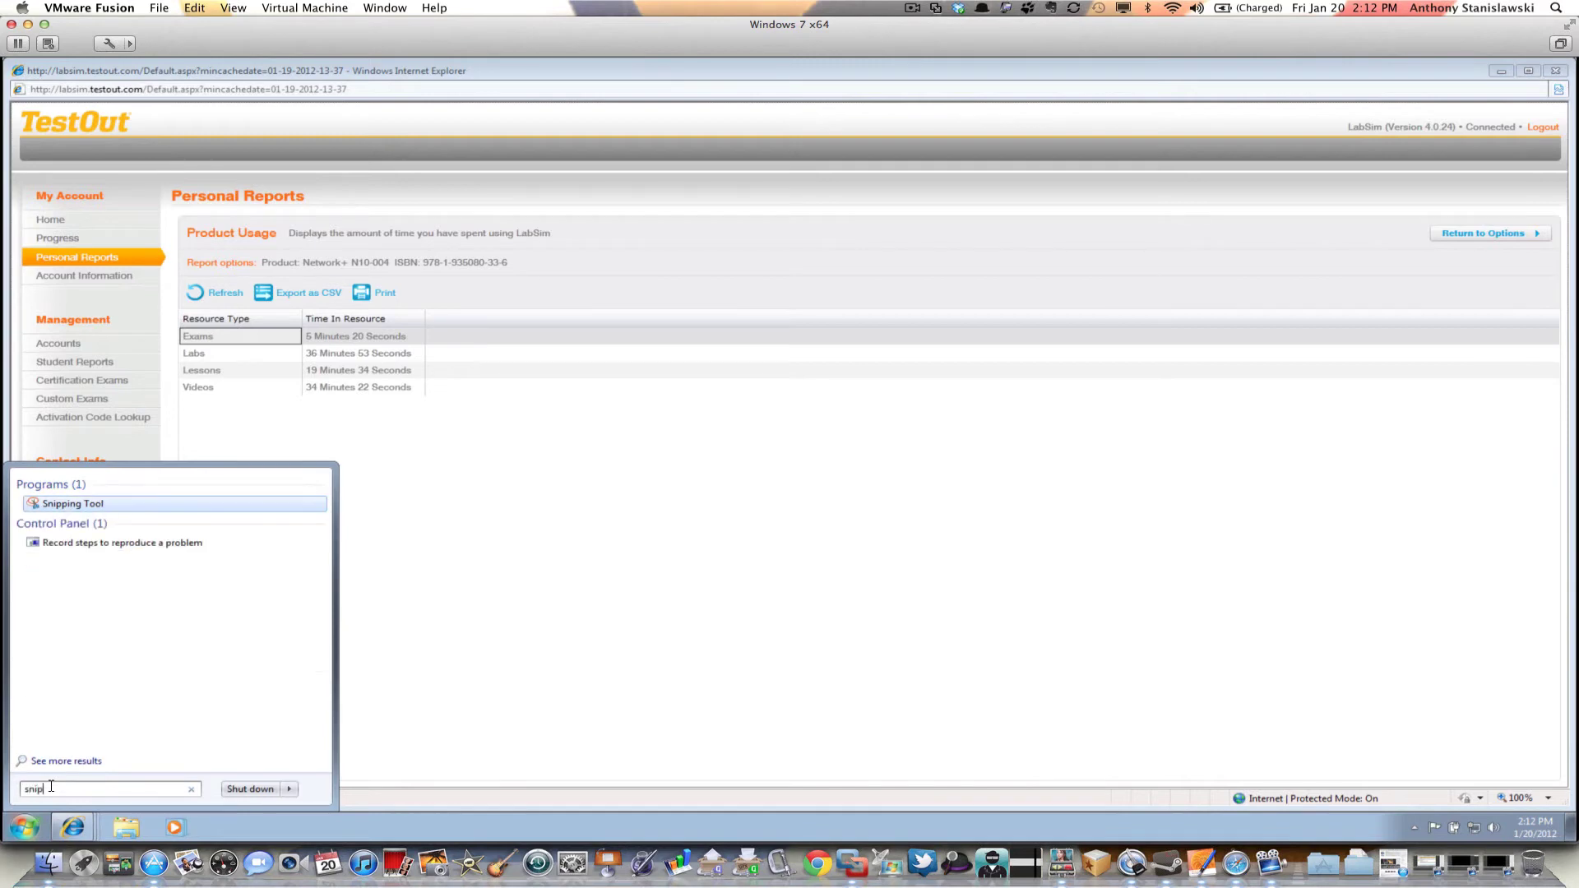
key("Return")
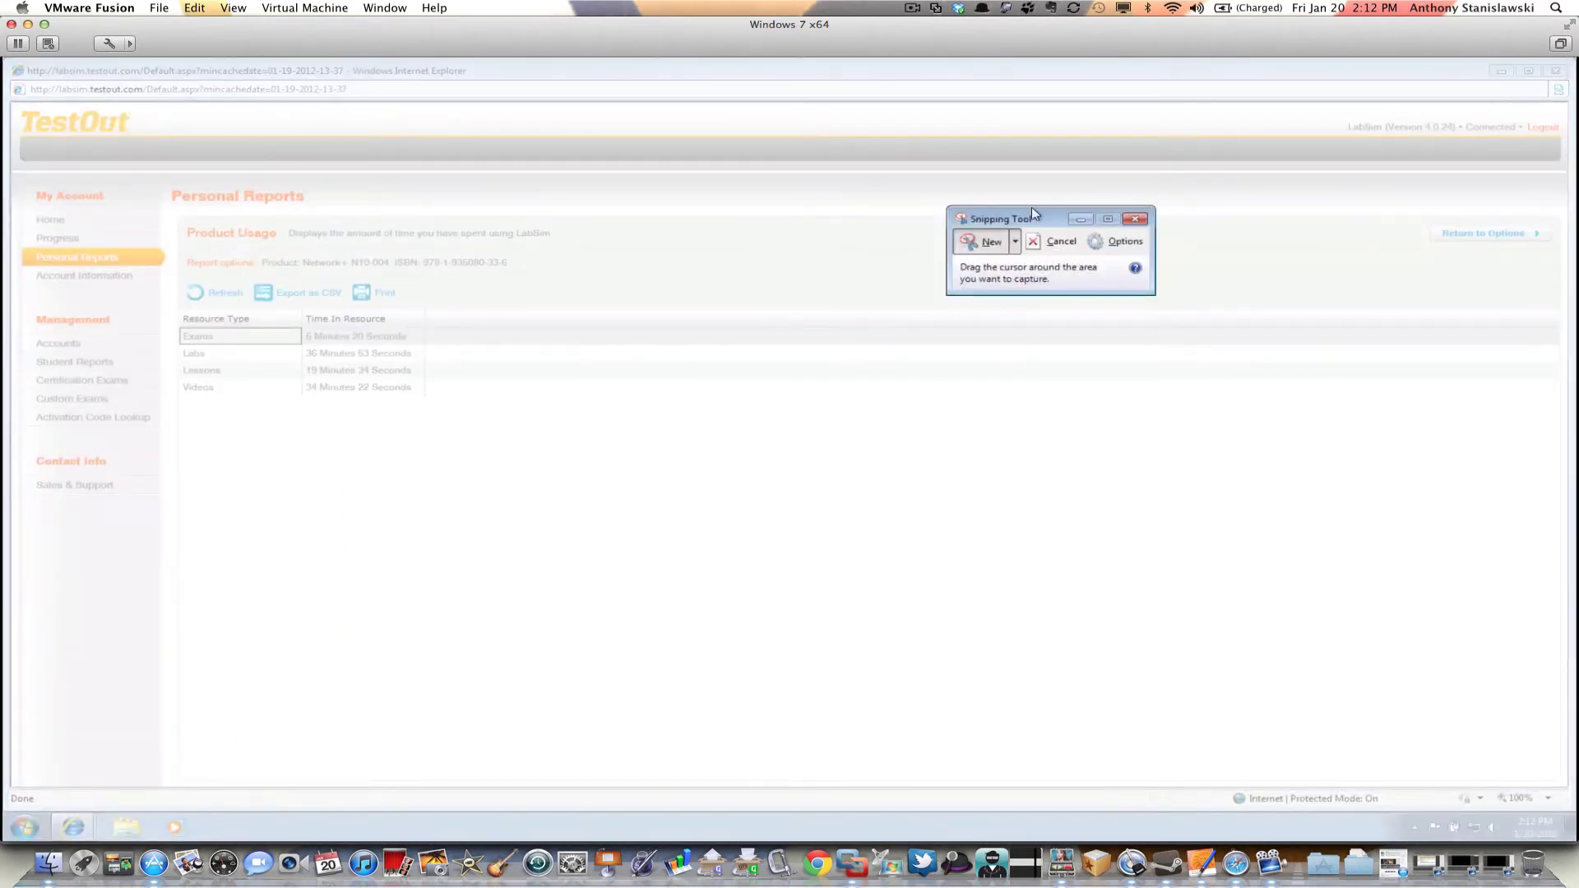
left_click_drag(1053, 221, 925, 268)
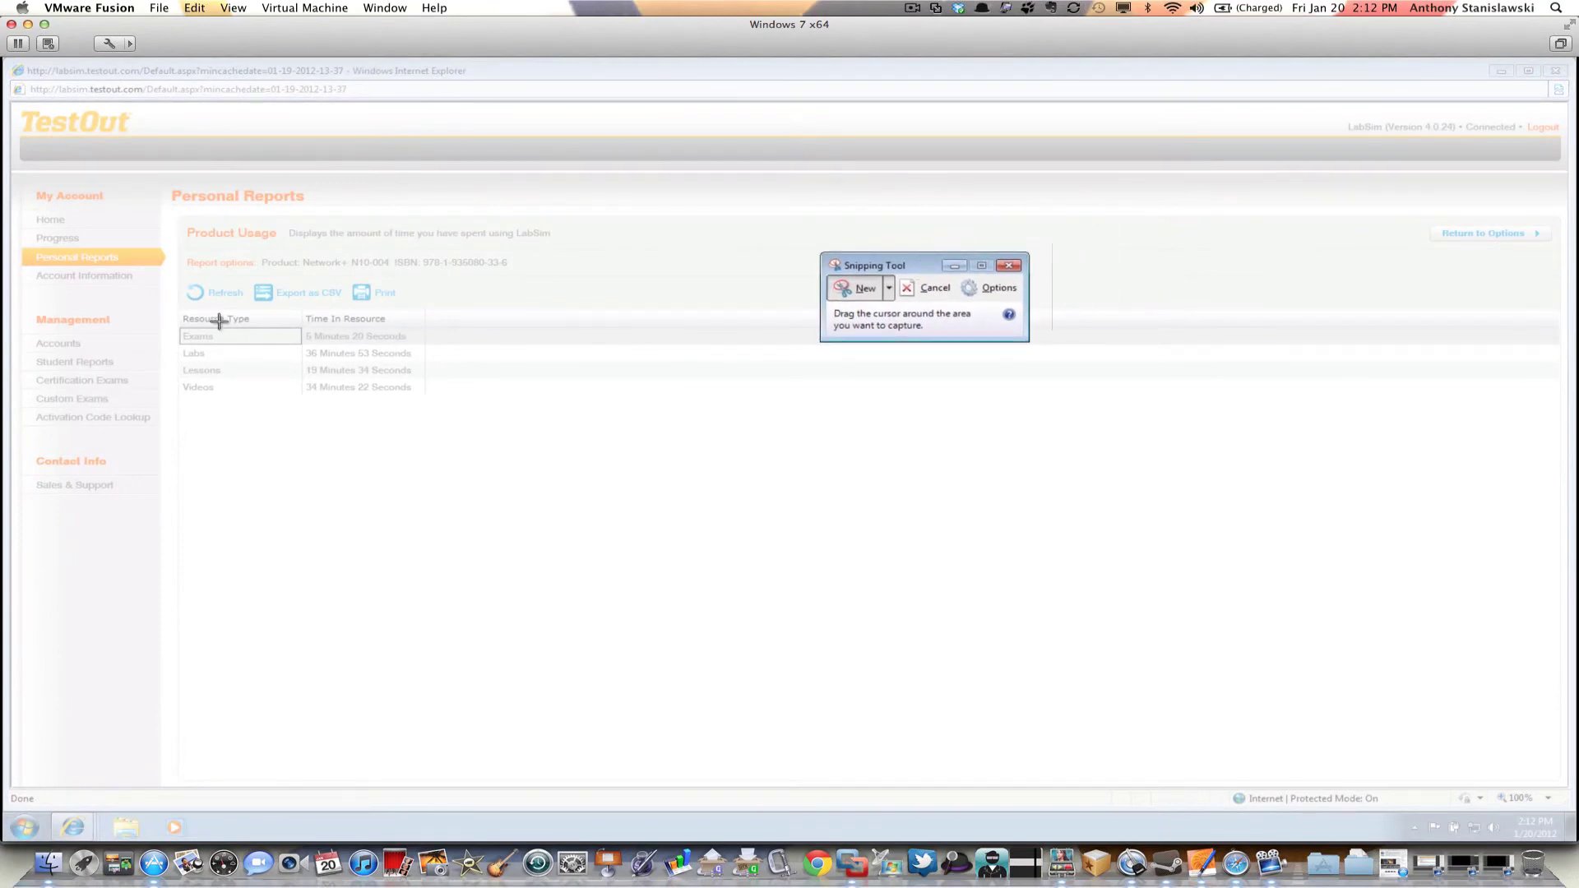
left_click_drag(180, 309, 449, 405)
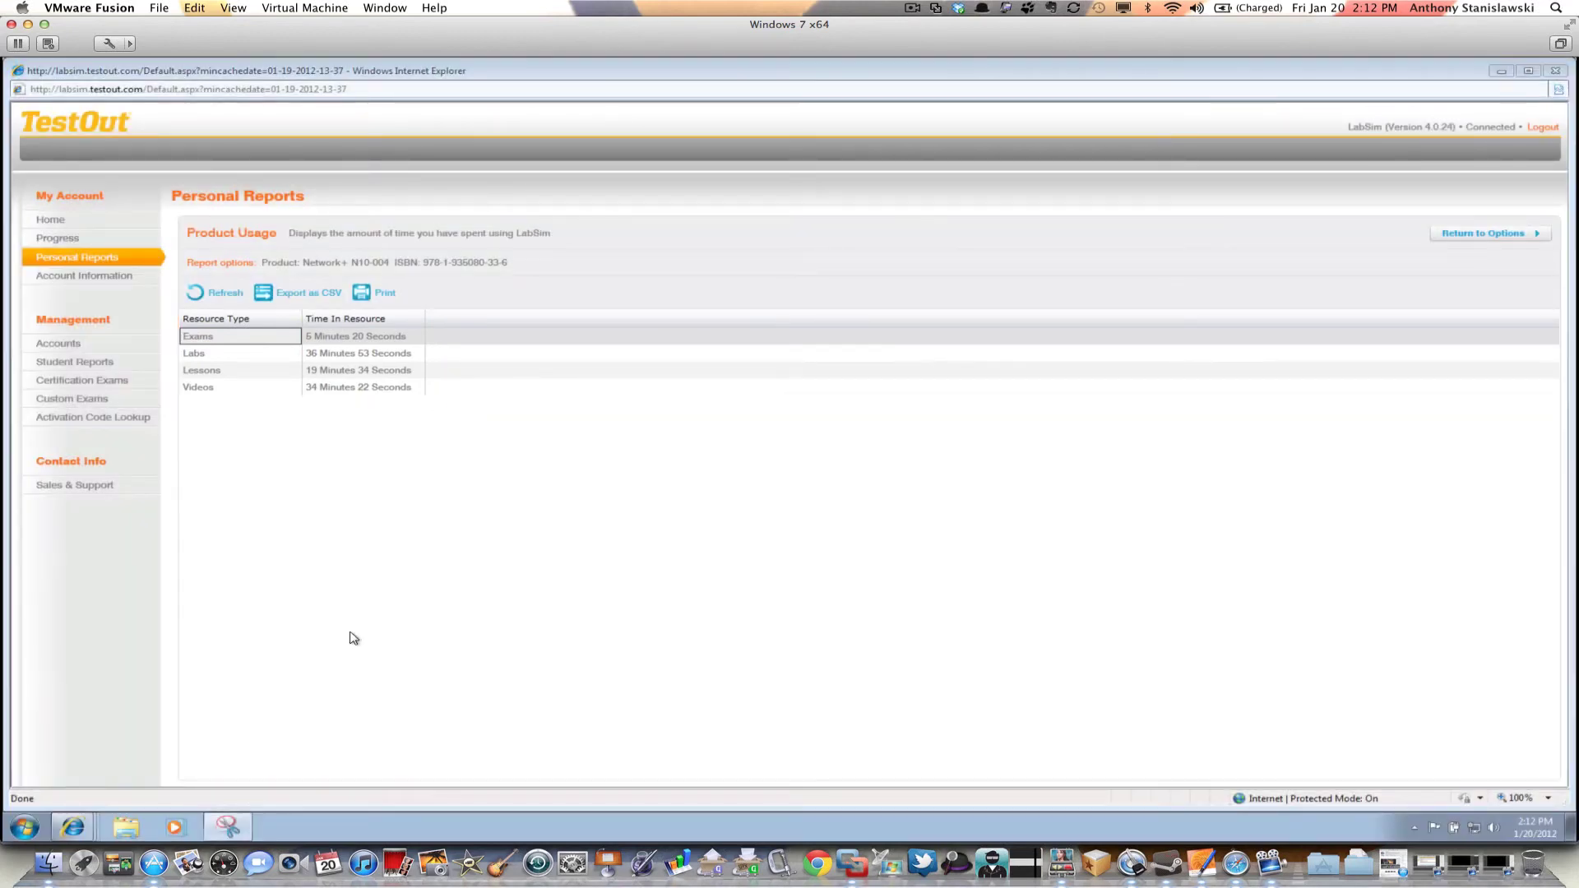
left_click(240, 819)
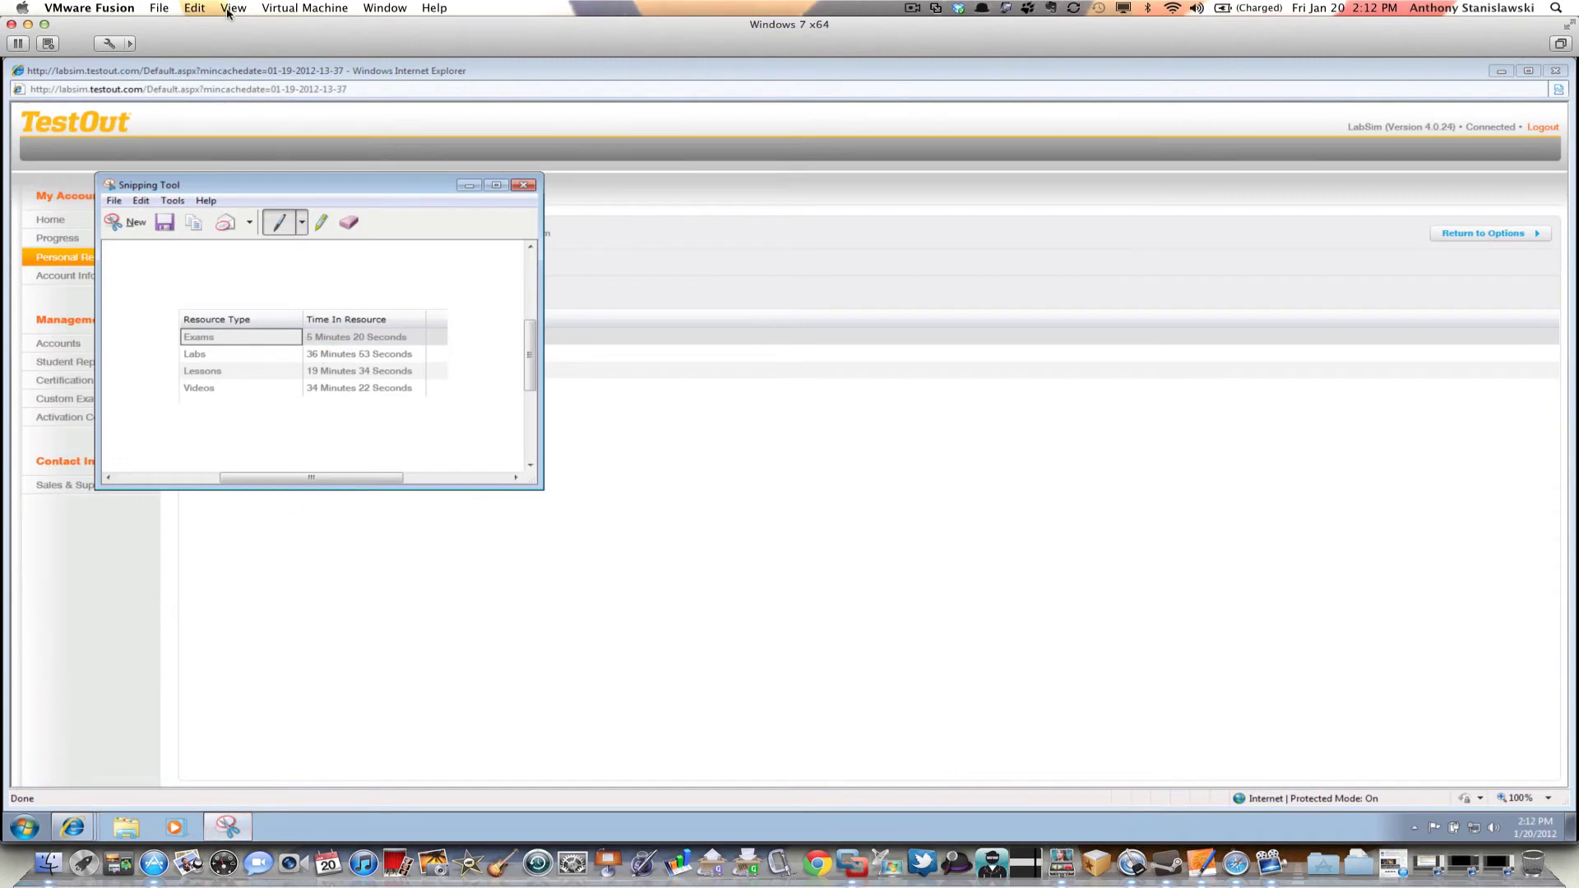
Save the snip to the Desktop as JPEG 'weekonelabsim2' and close Snipping Tool
left_click(165, 222)
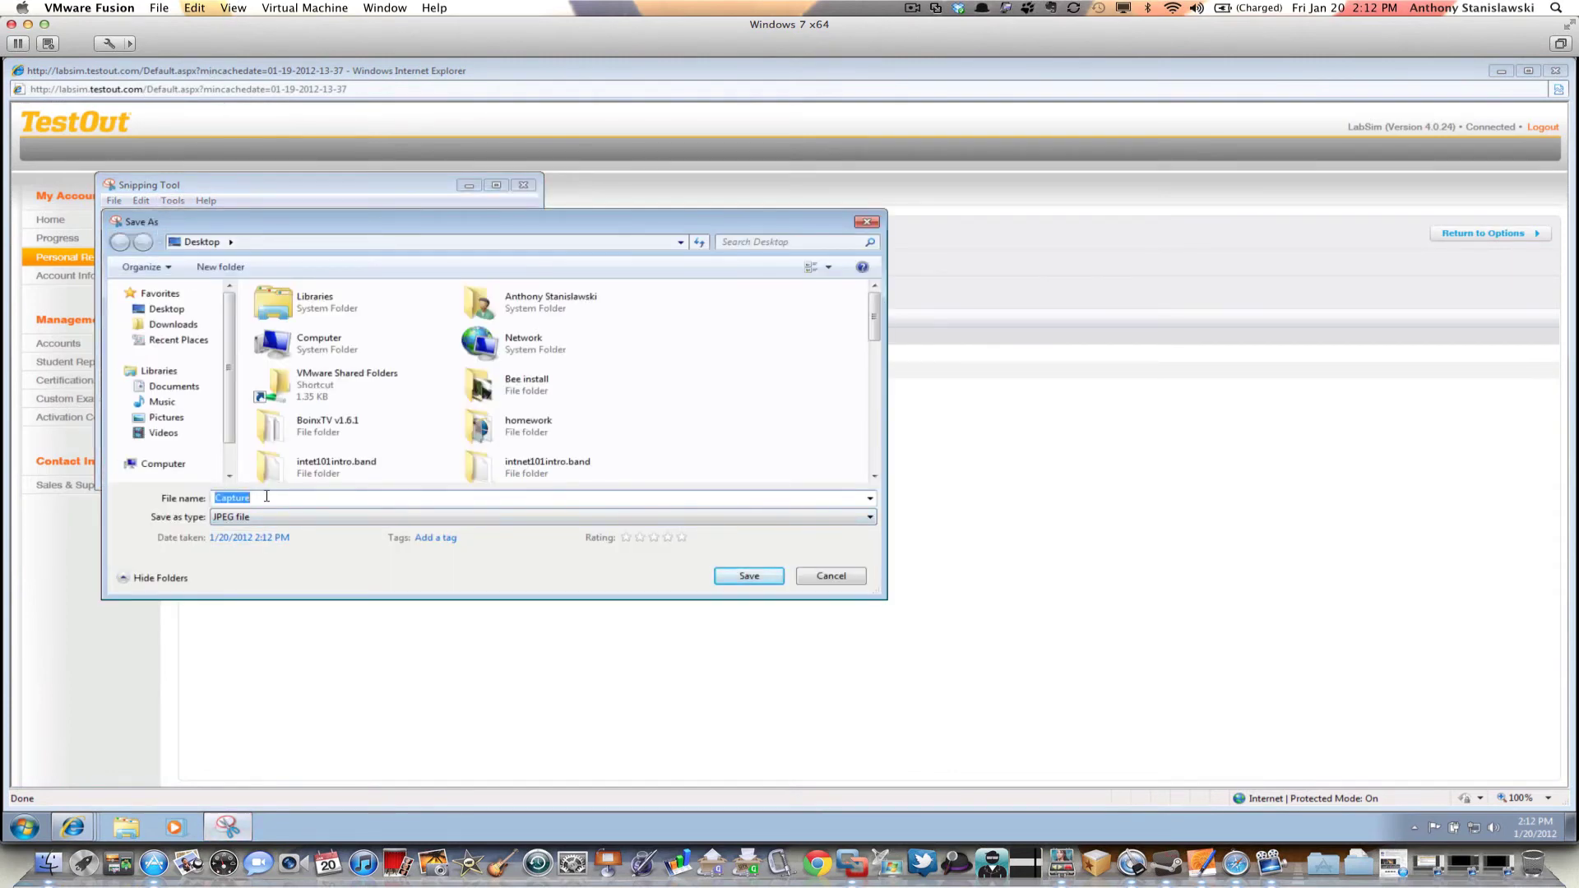
type("weekonela")
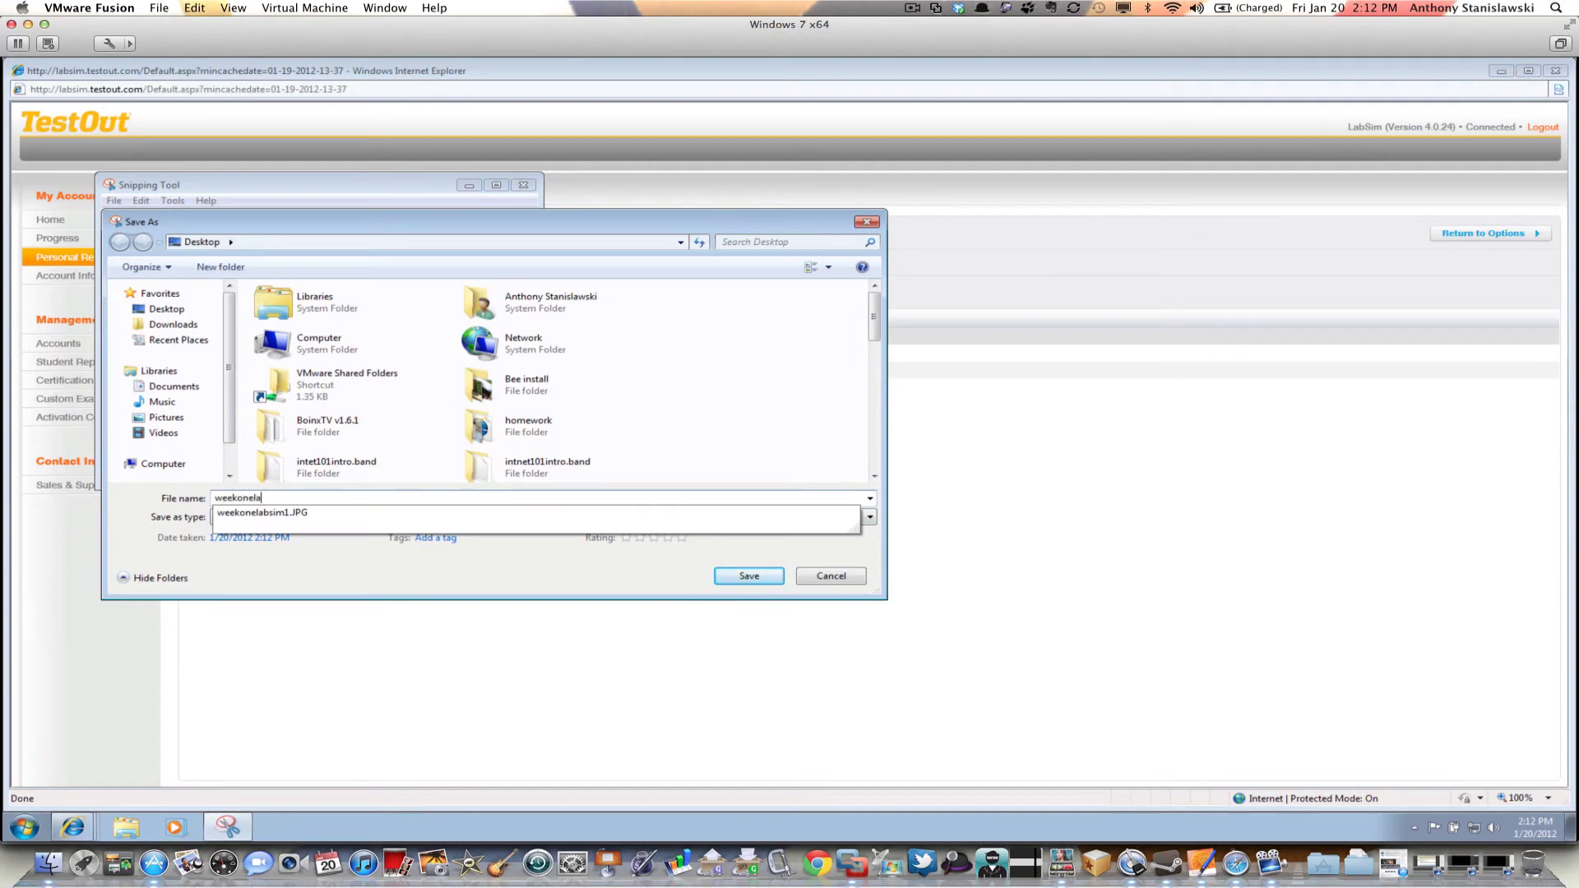
type("bsim2")
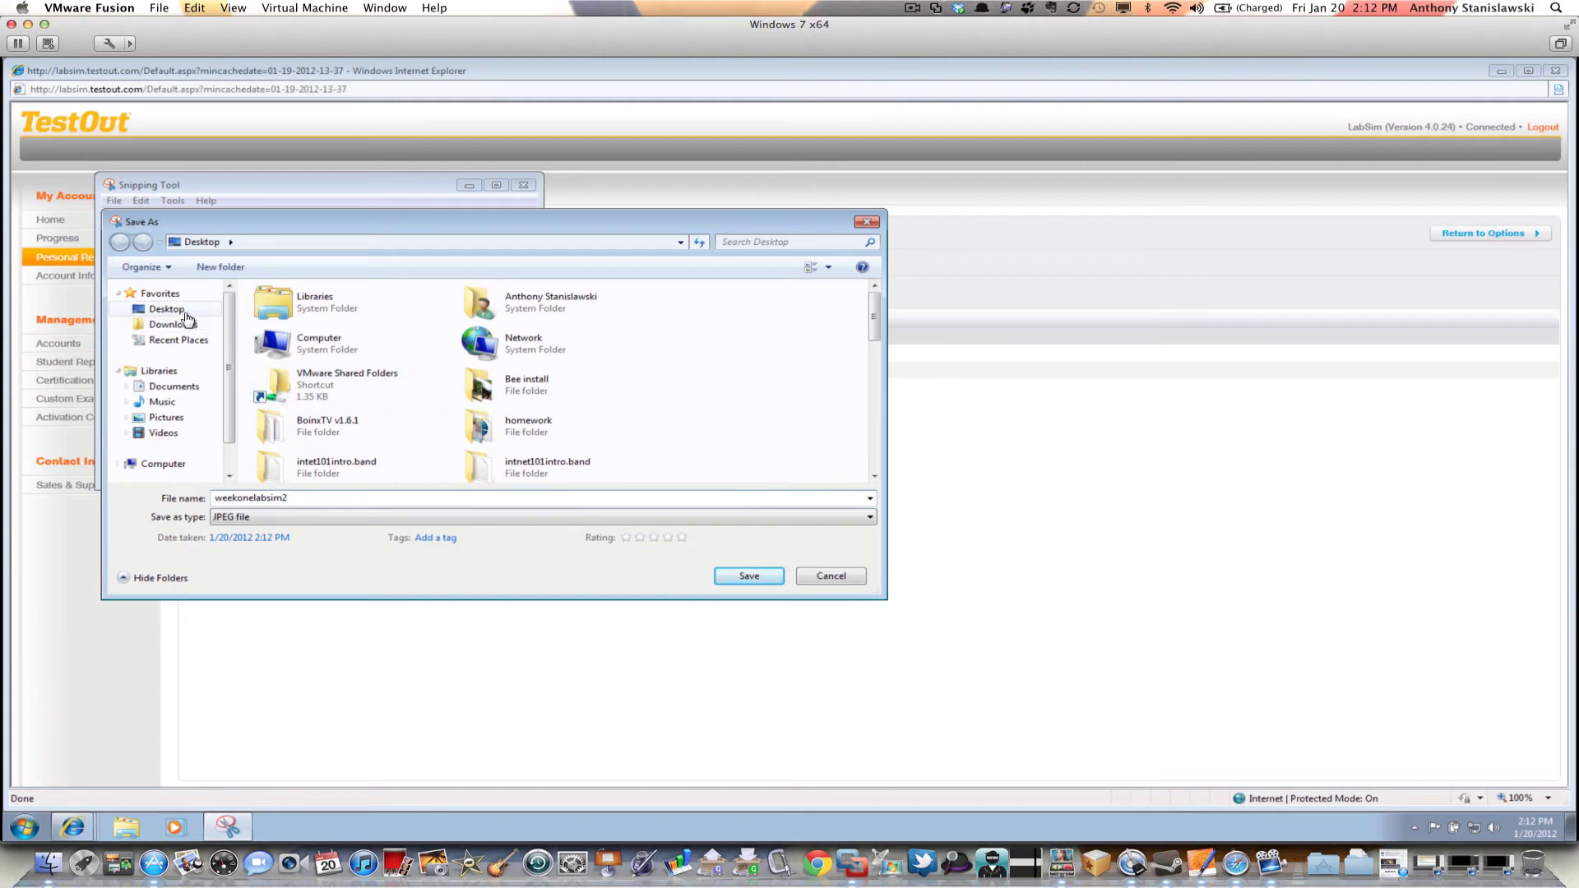
left_click(750, 576)
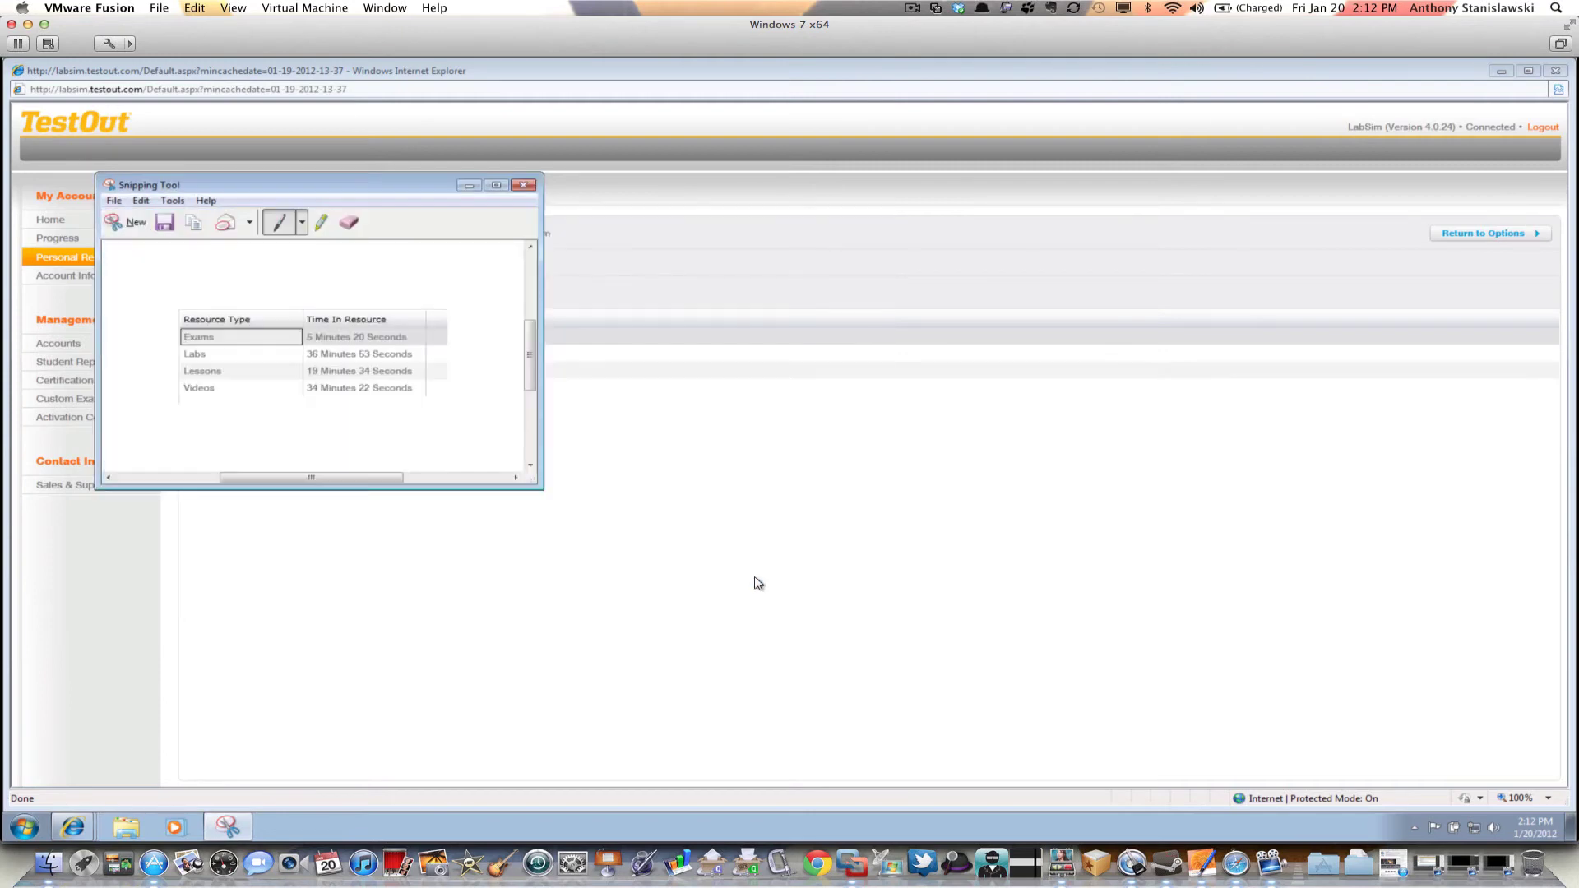
left_click(524, 185)
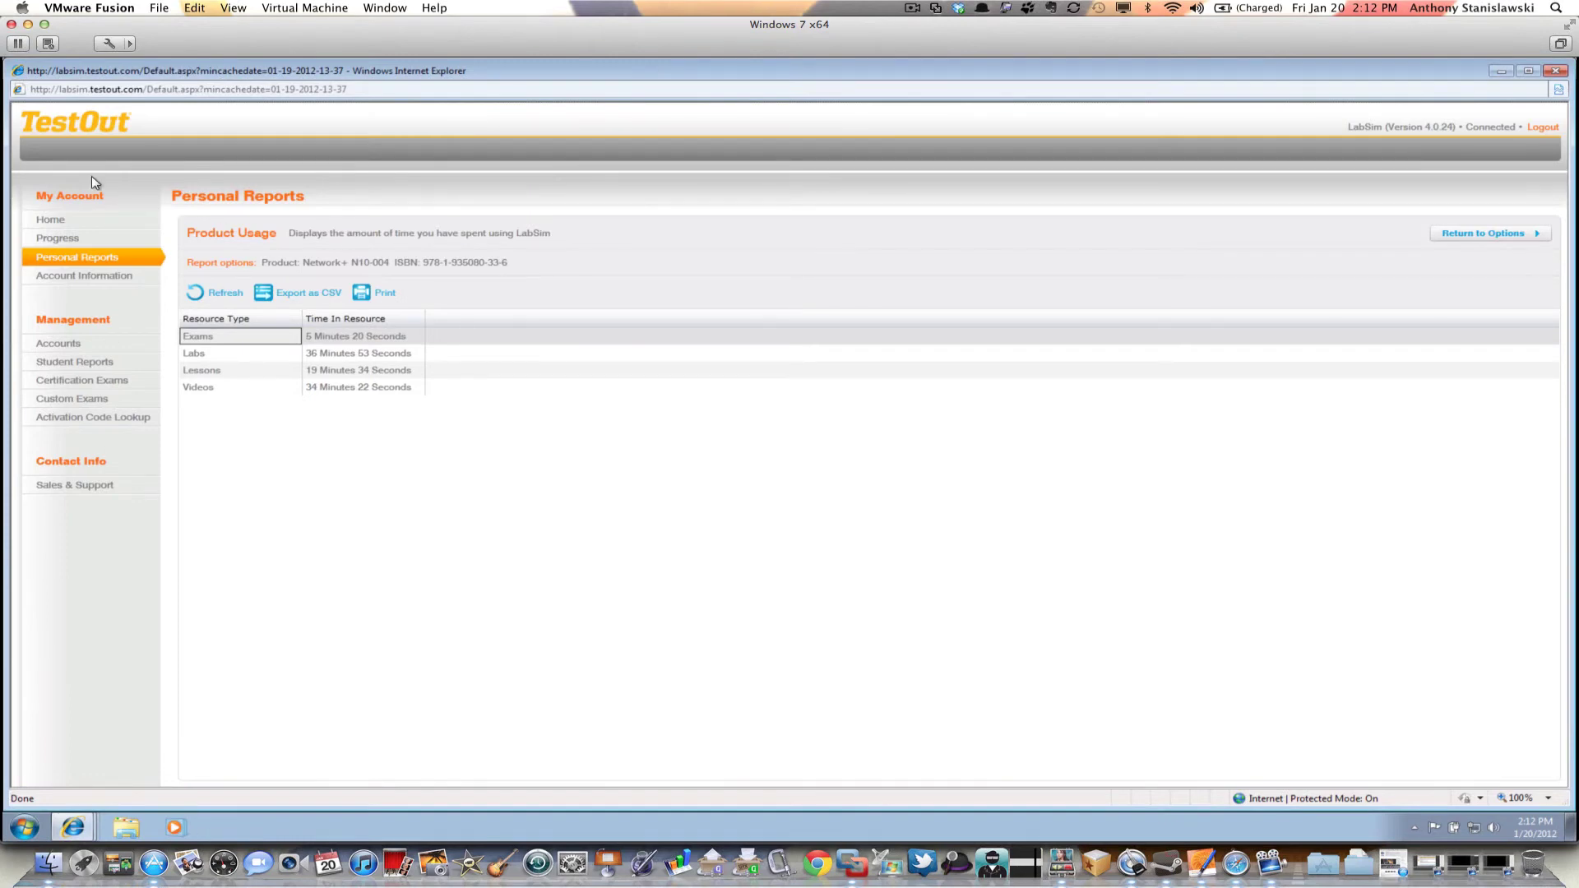
Return to the TestOut LabSim account Home page showing the LabSim Library
left_click(51, 220)
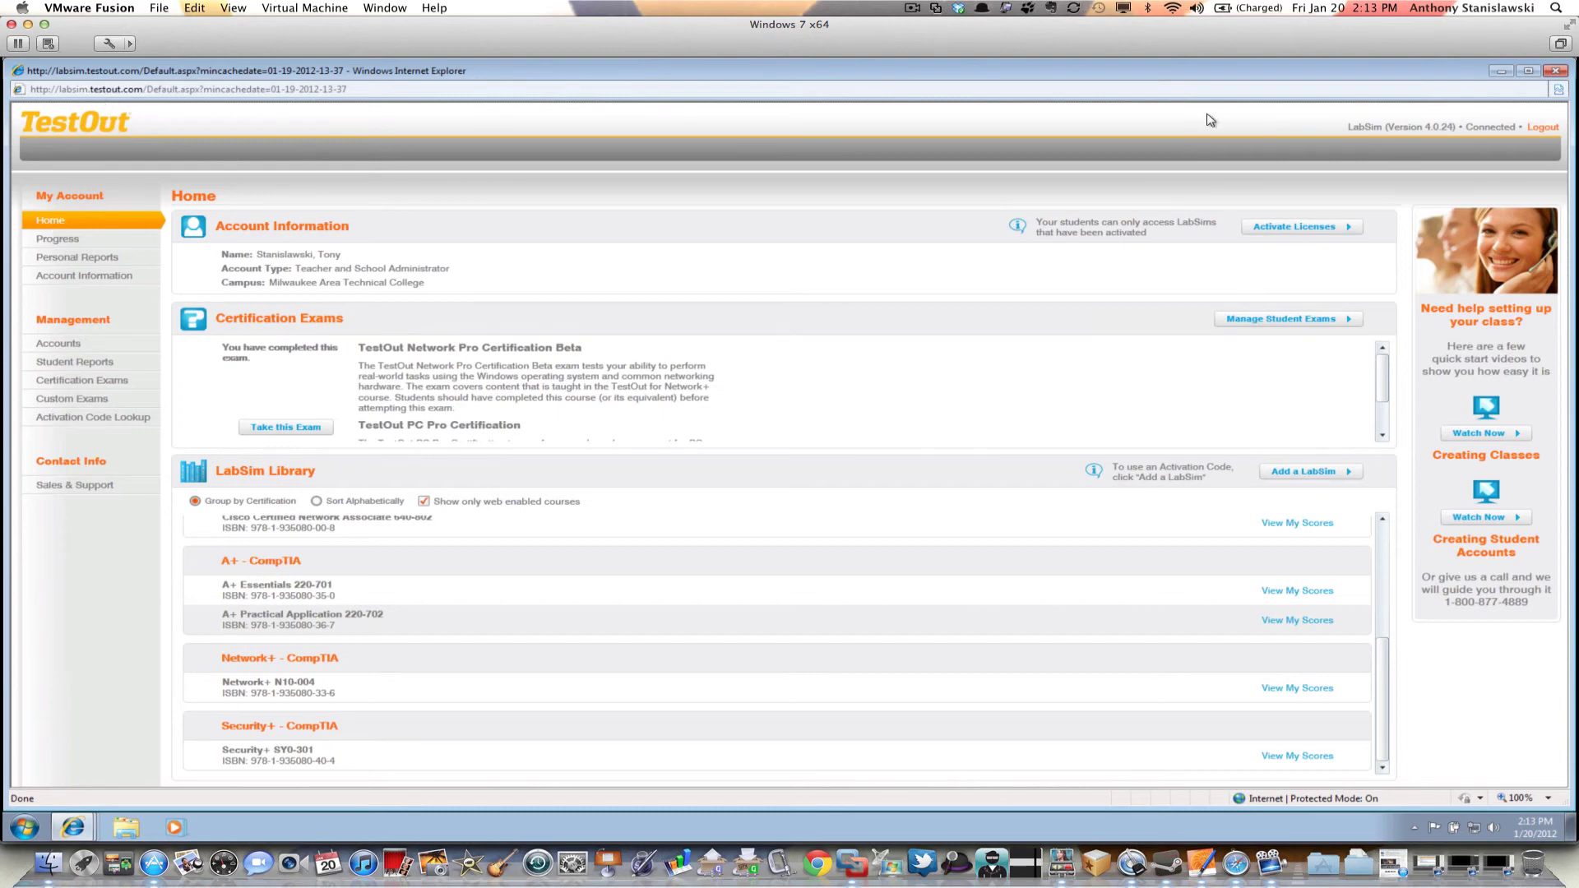
Minimize LabSim, open Weekly Assignments > Week One Assignments in Blackboard, then view the Google Doc
left_click(1501, 71)
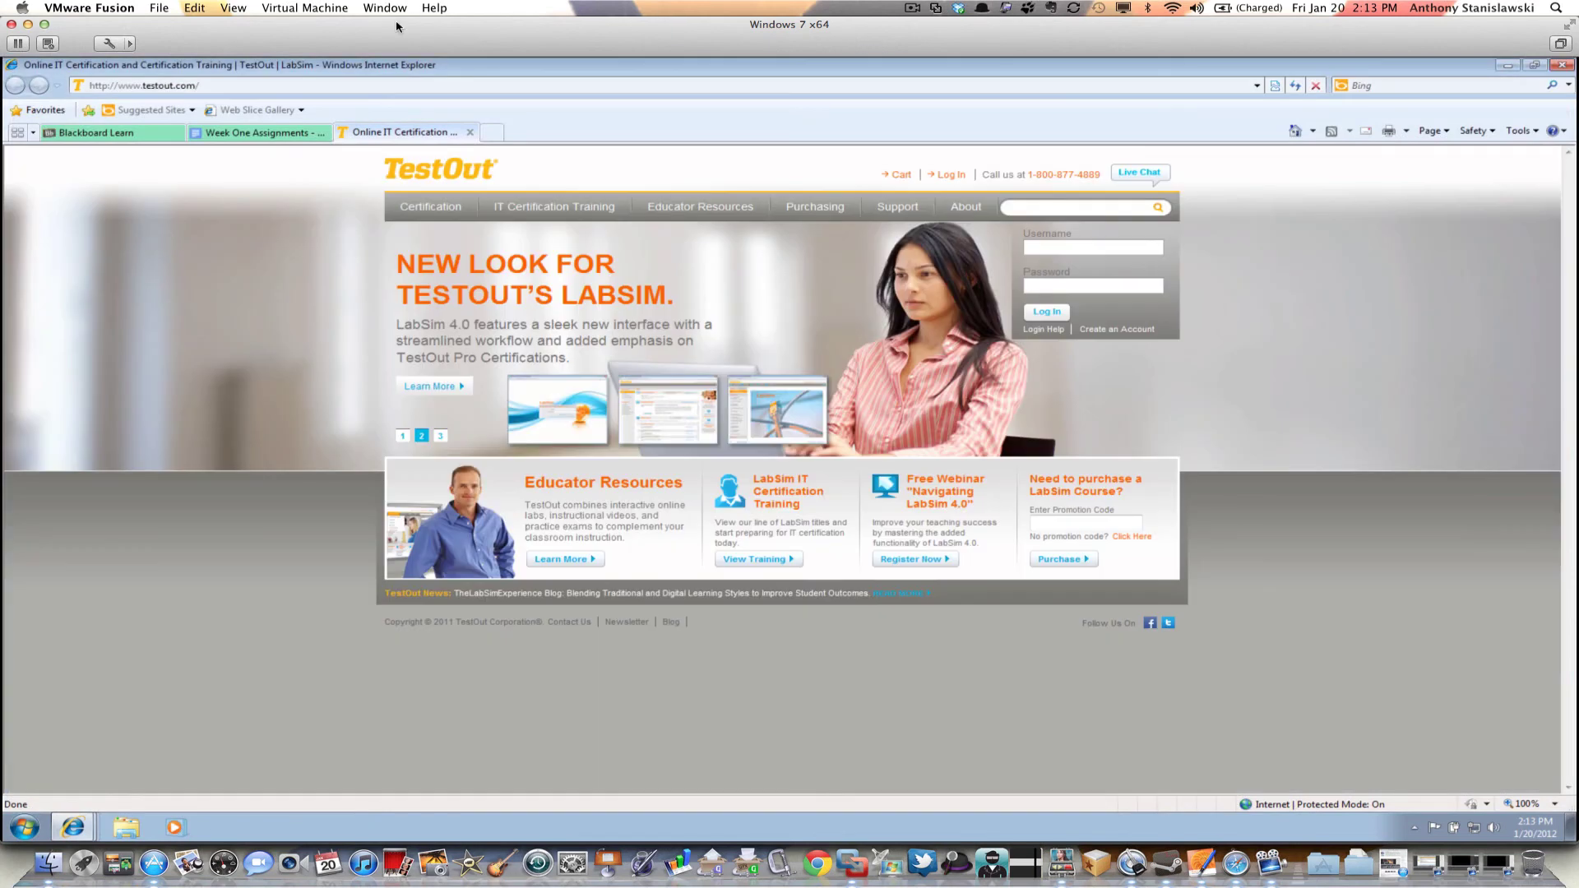
left_click(123, 131)
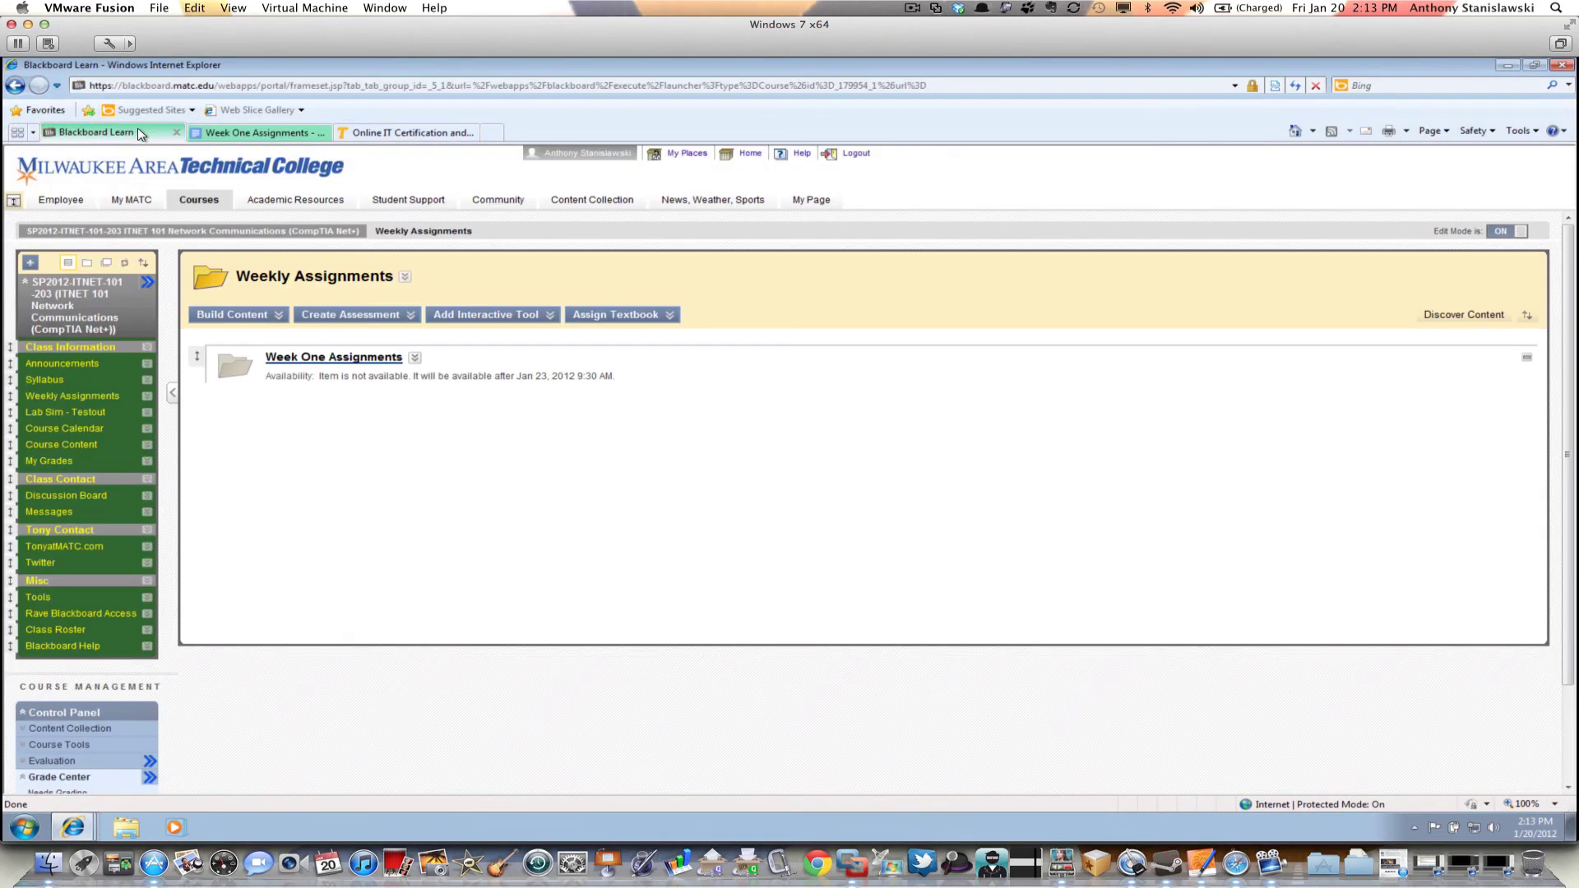
left_click(75, 398)
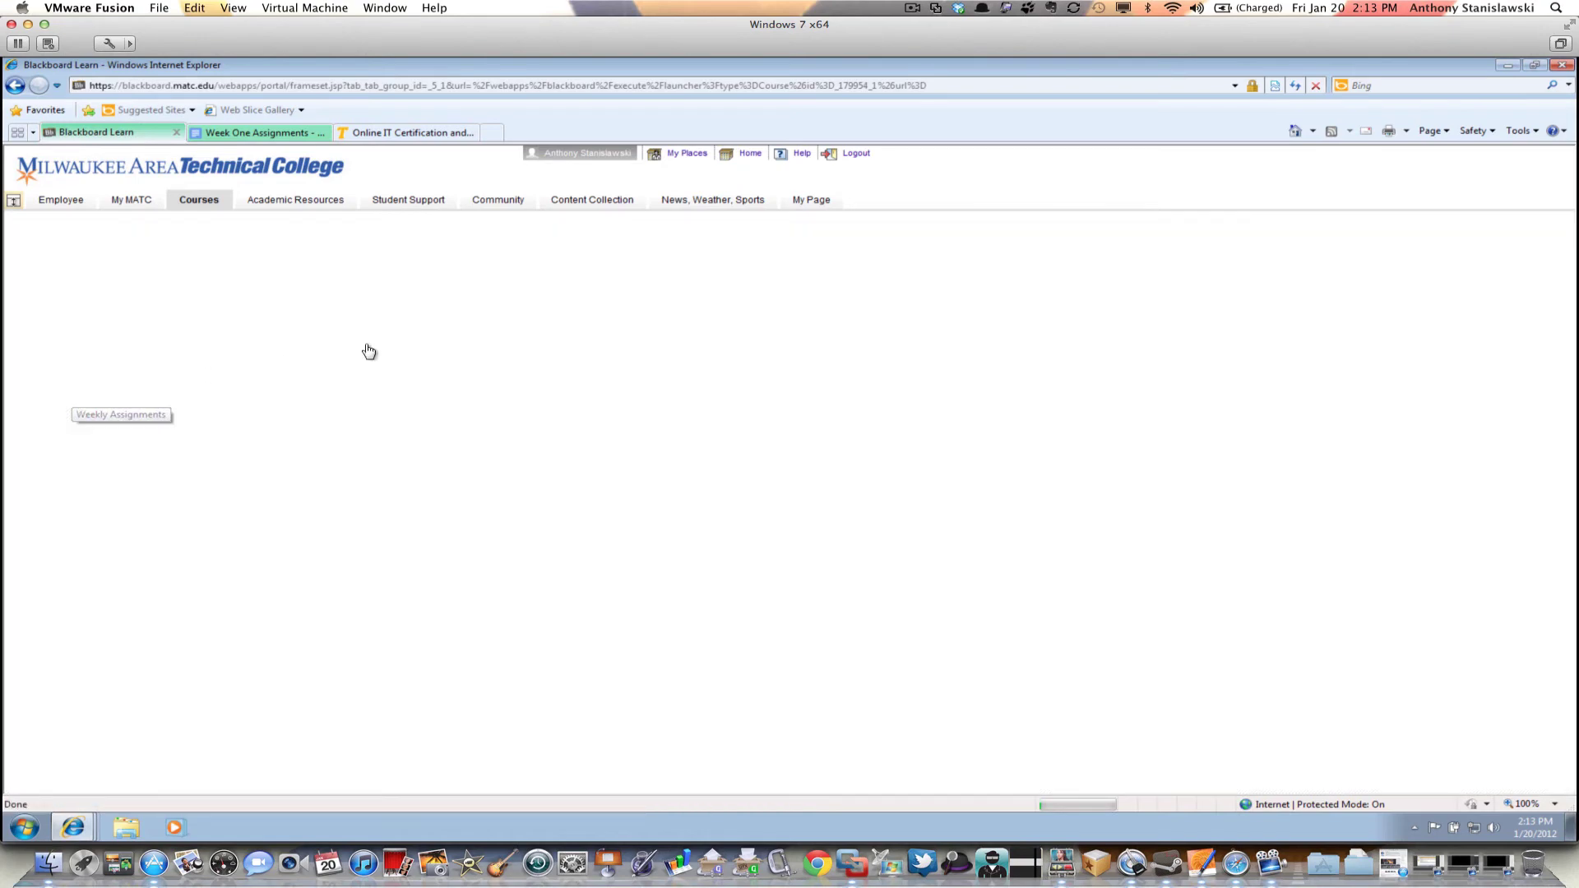
mouse_move(353, 314)
left_click(280, 359)
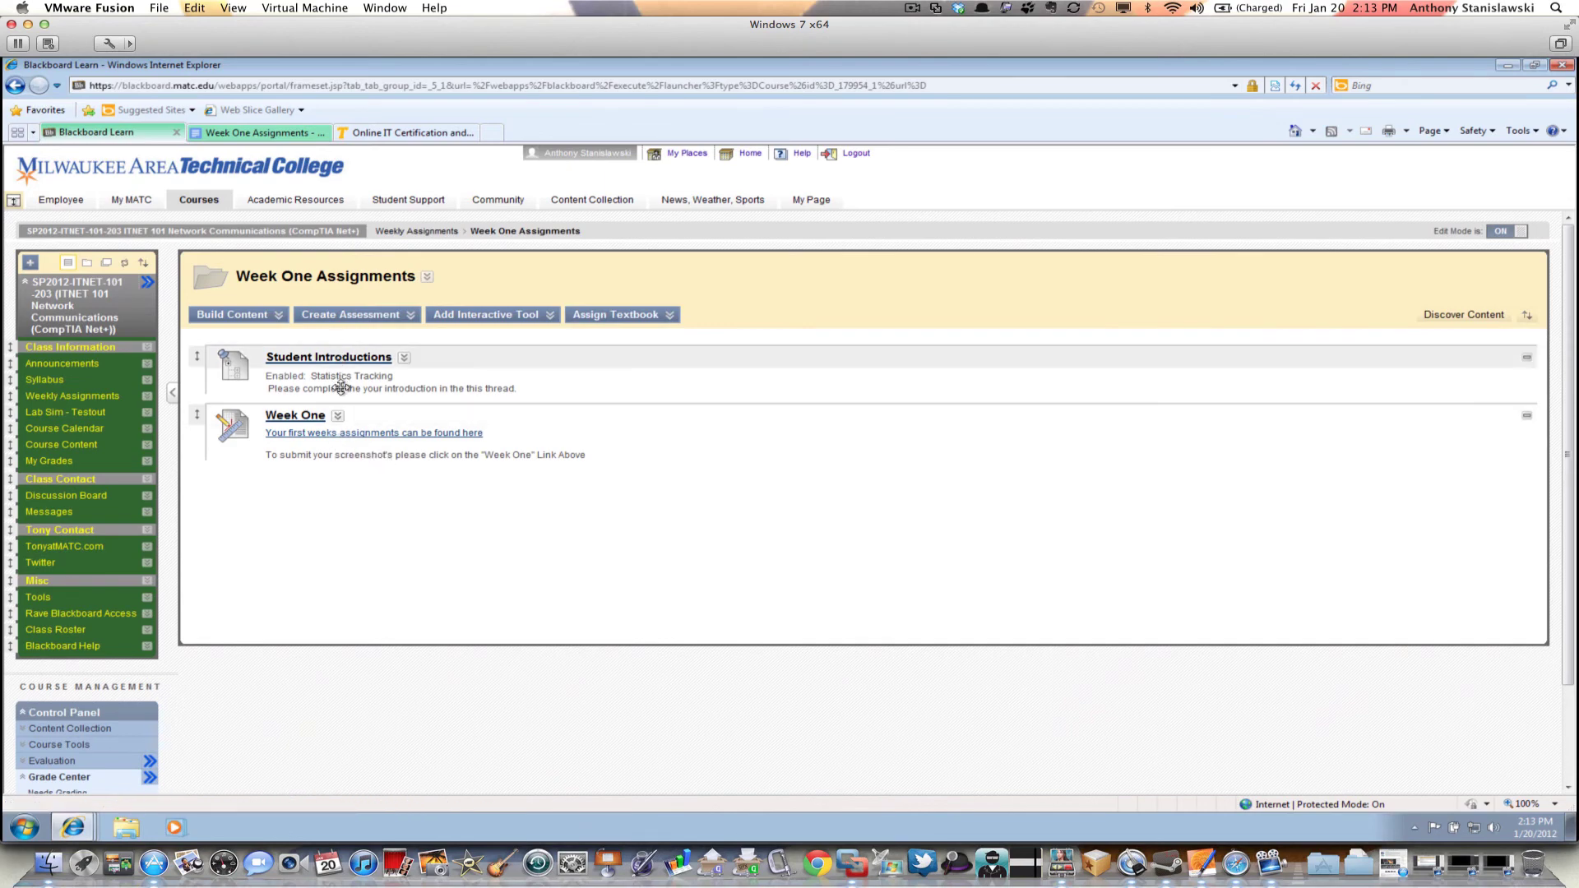
left_click(267, 131)
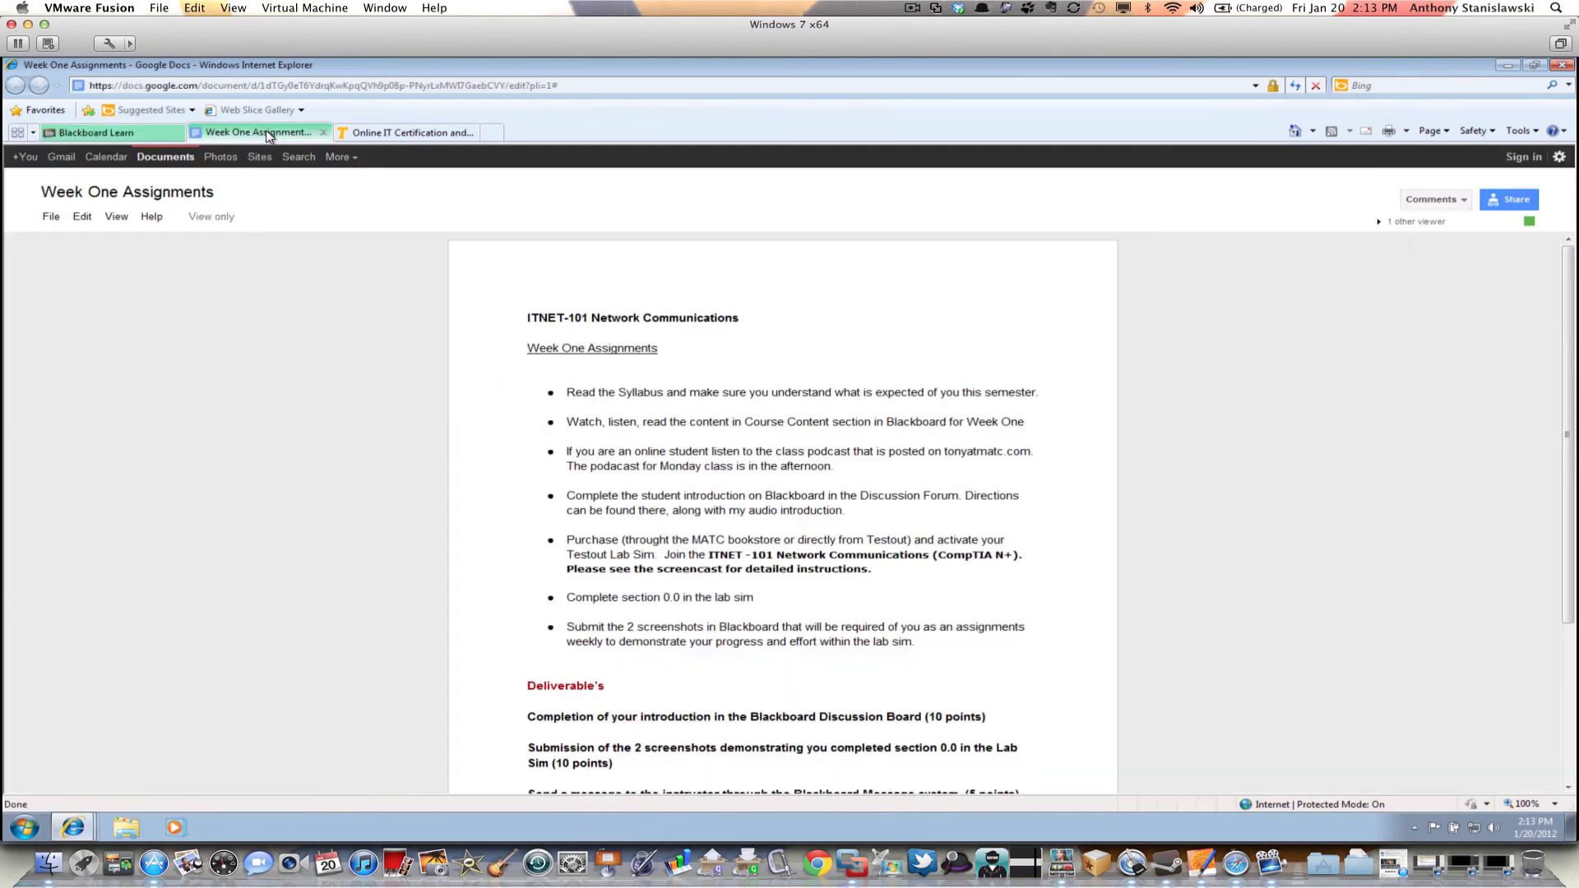
Read the Week One deliverables in the Google Doc, then return to Blackboard Learn
scroll(775, 470, "down", 5)
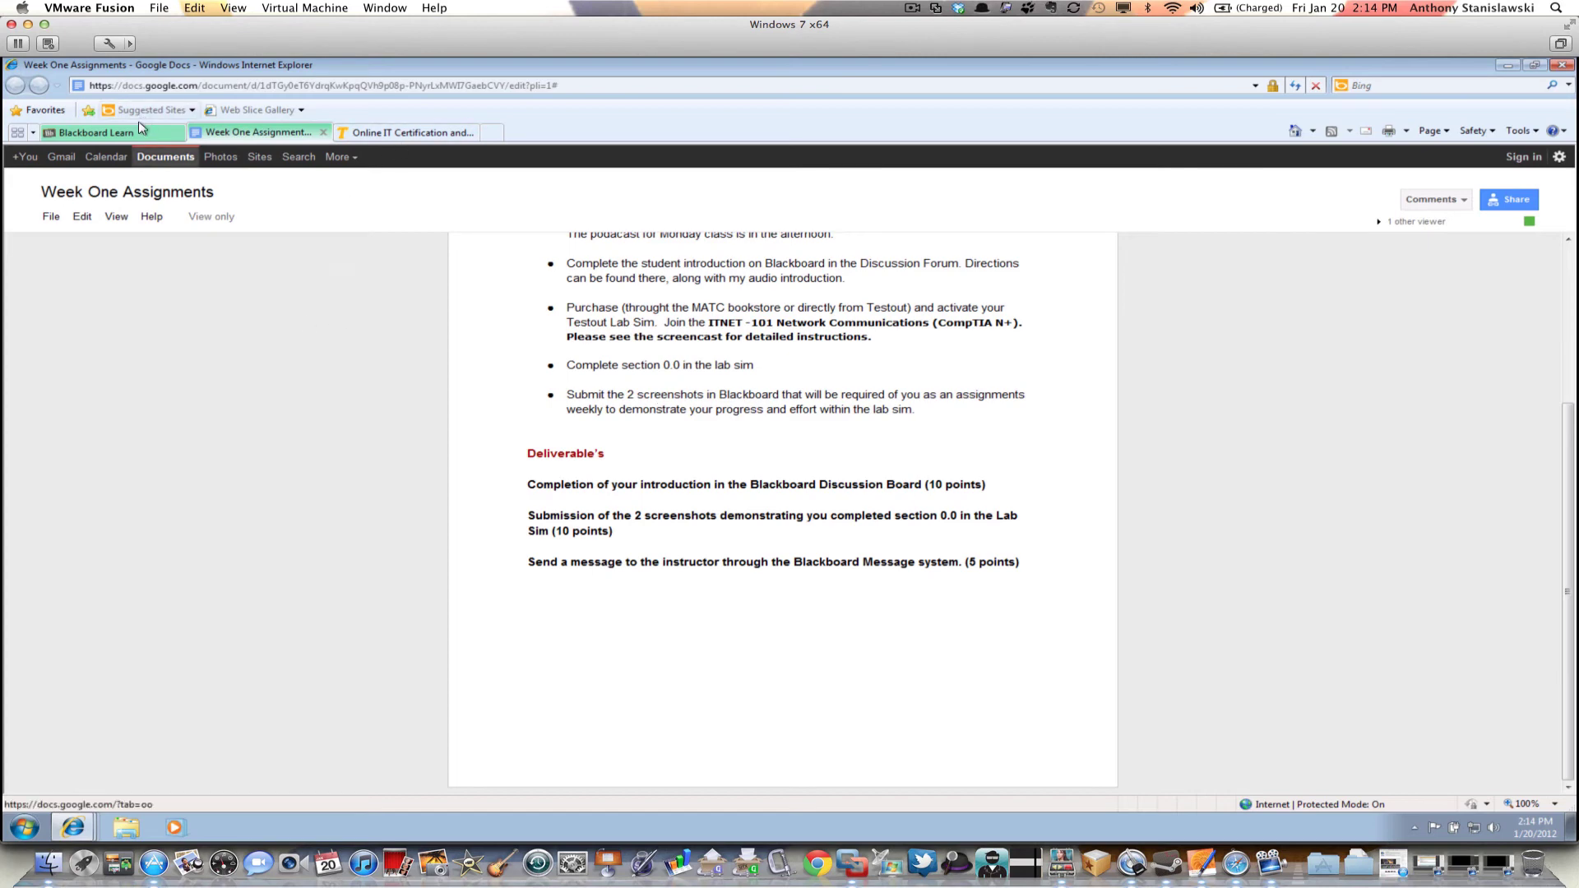
left_click(90, 133)
Open the Week One assignment submission page and start attaching a file from the computer
left_click(239, 315)
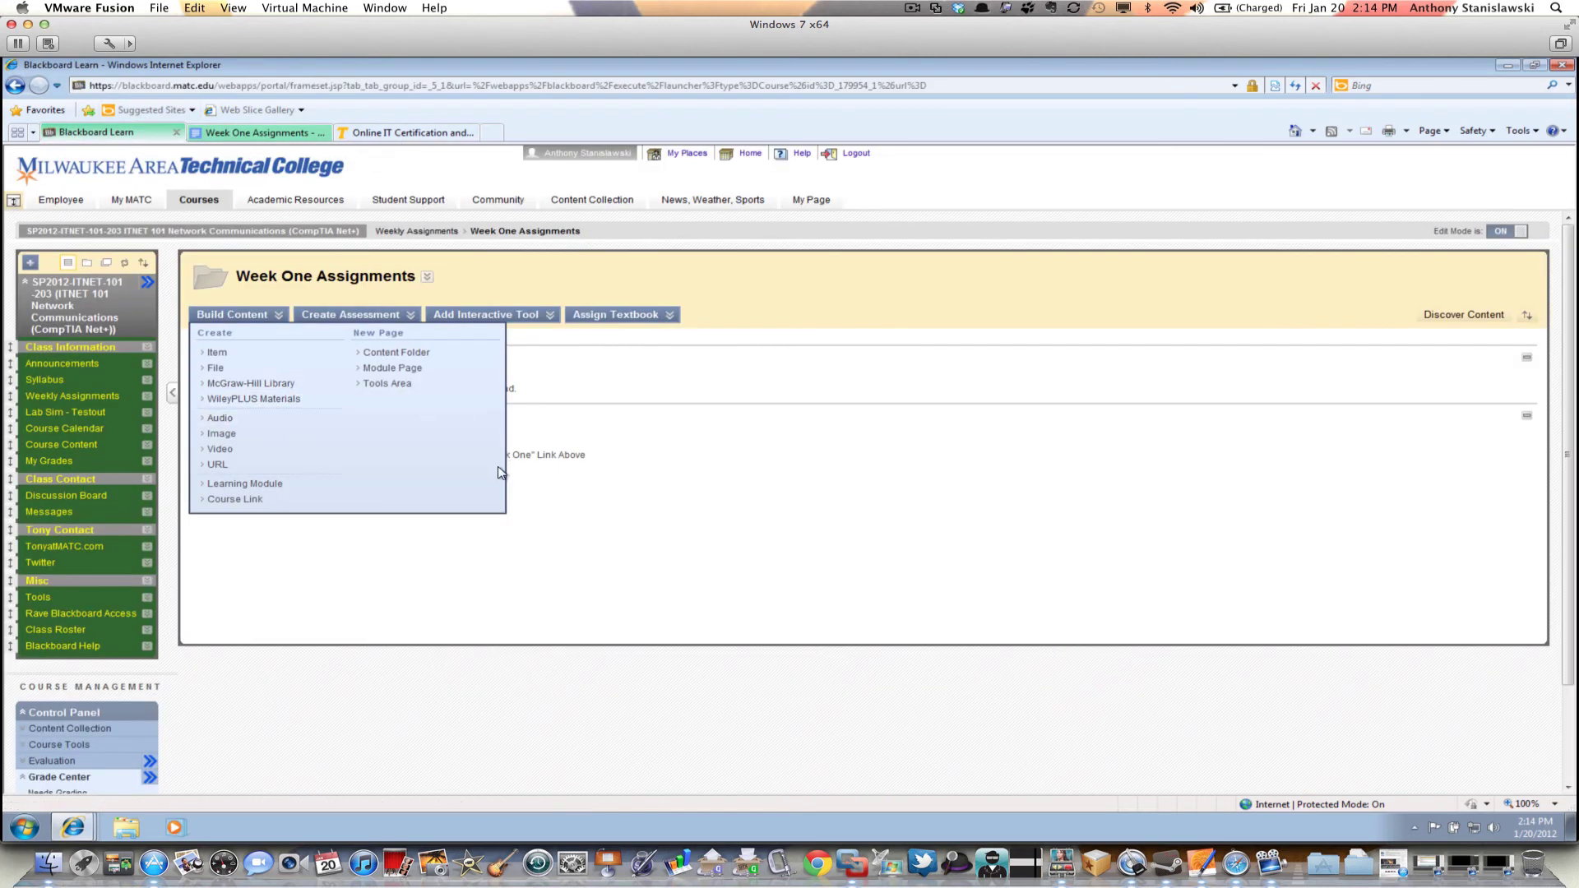
left_click(503, 539)
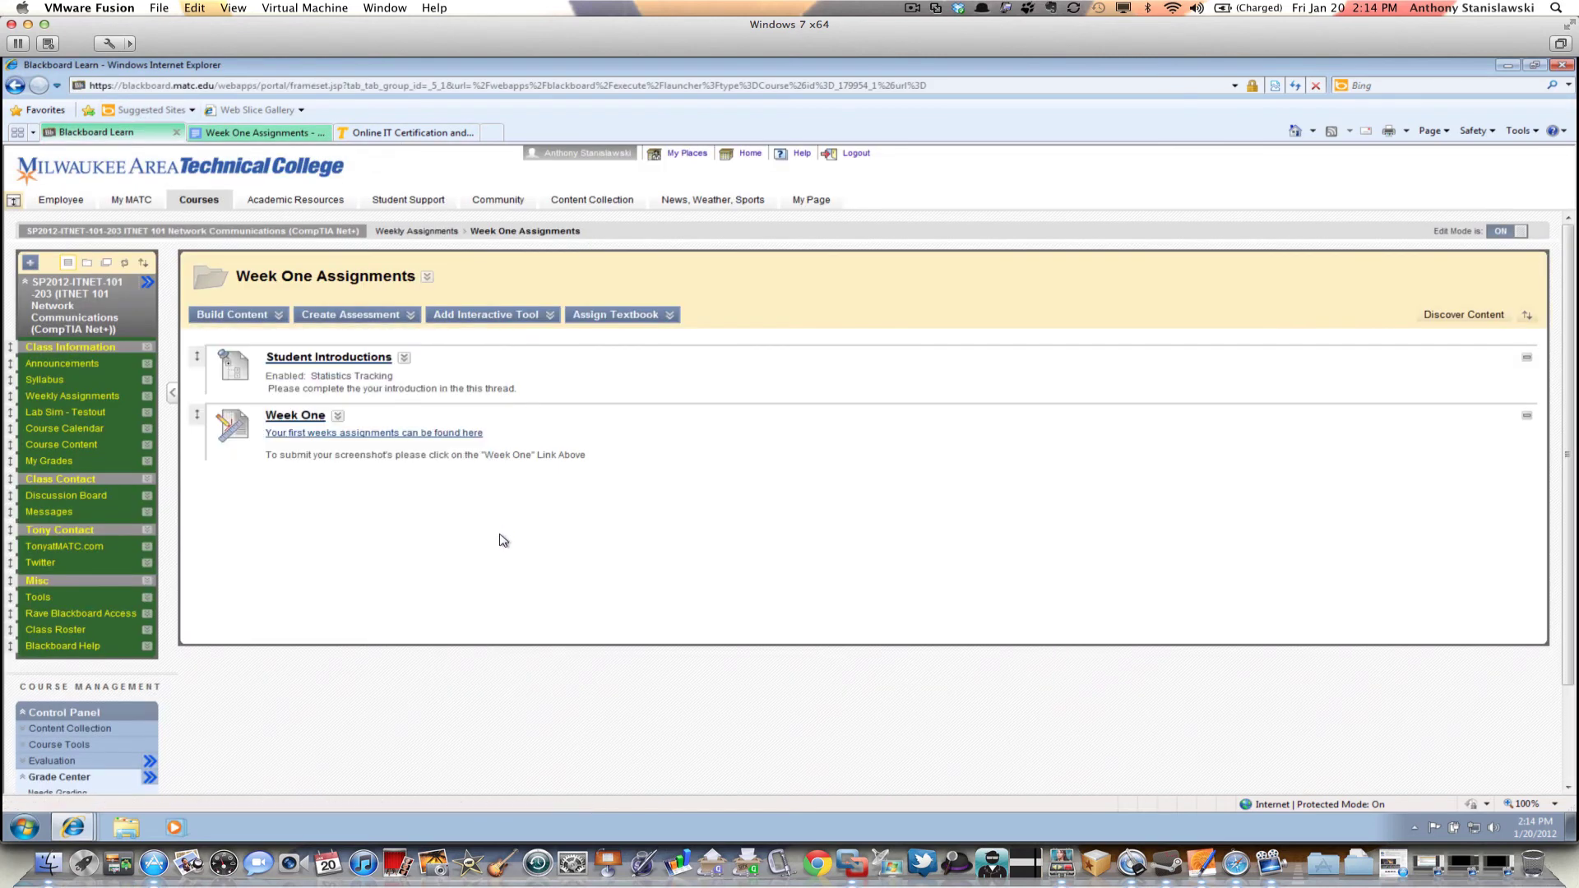
left_click(294, 417)
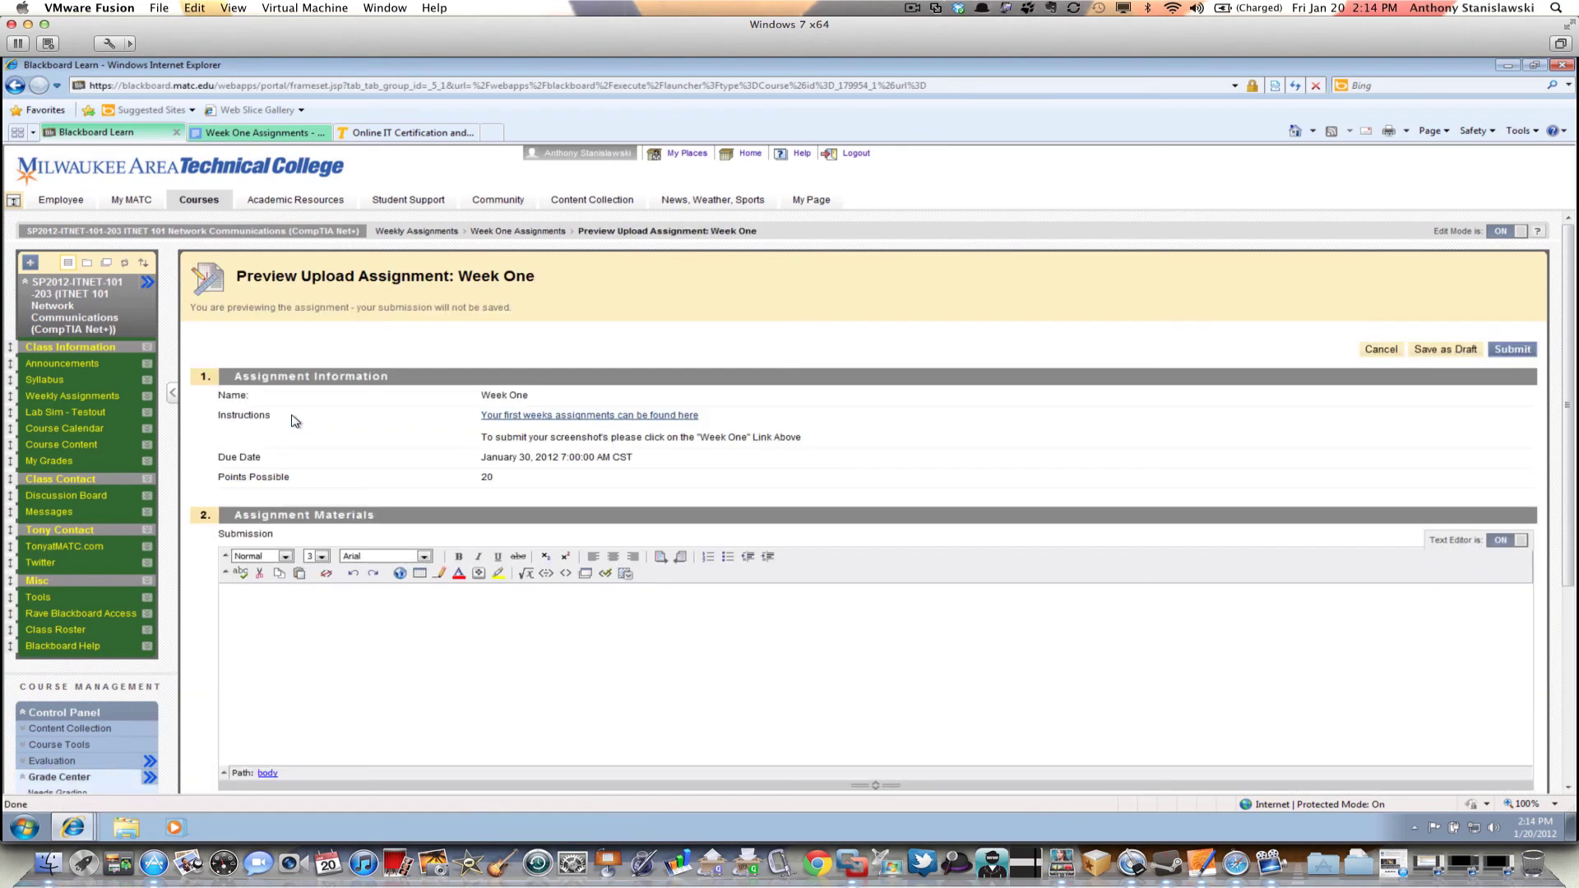
scroll(703, 608, "down", 3)
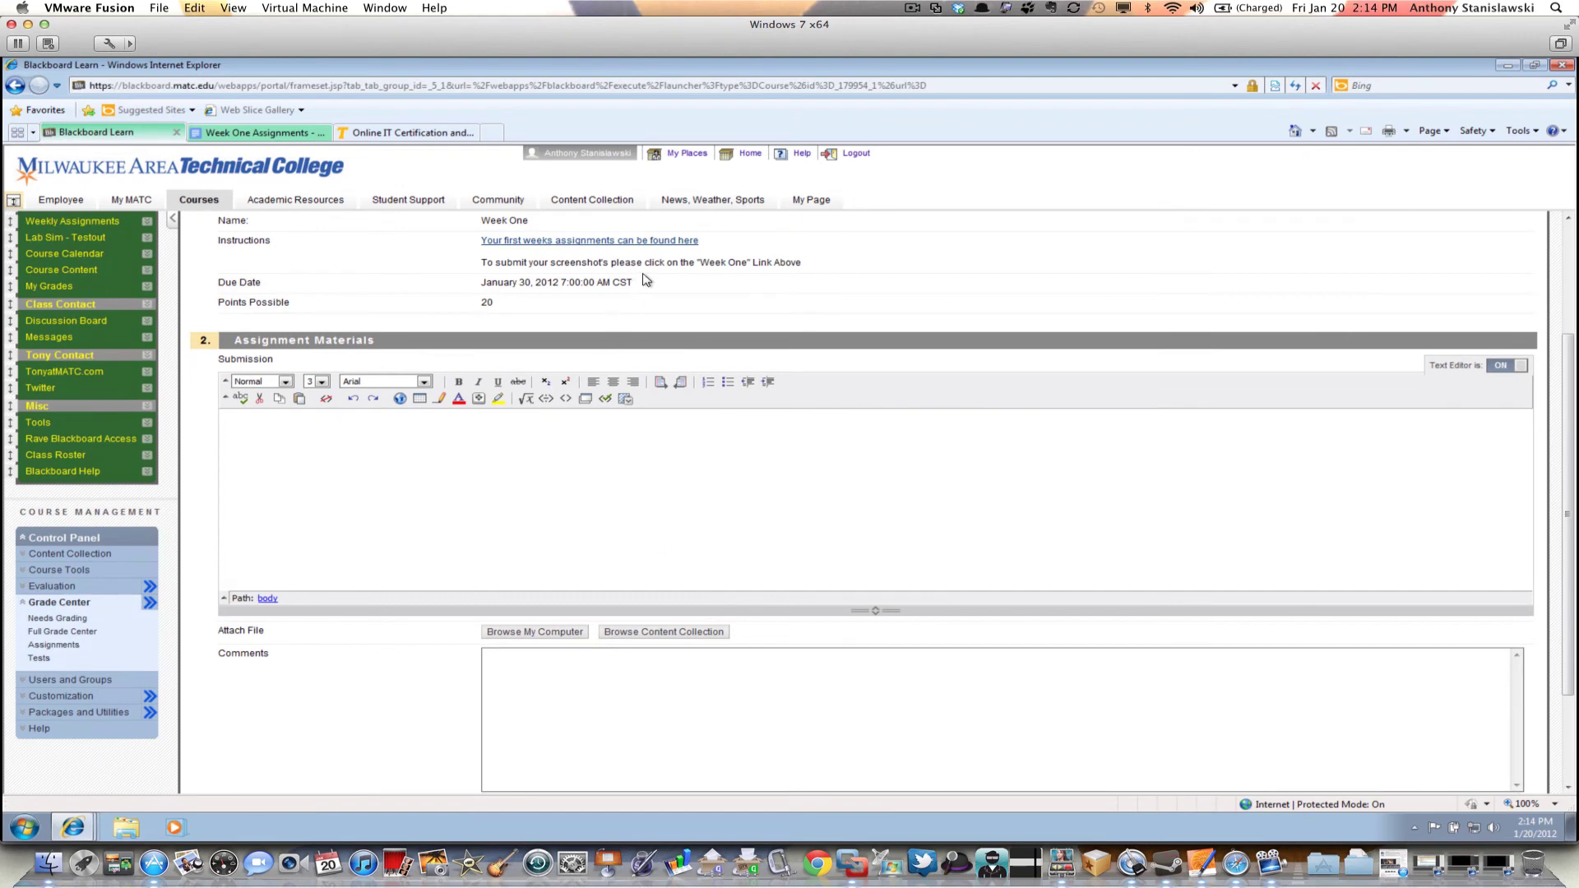
scroll(667, 362, "down", 2)
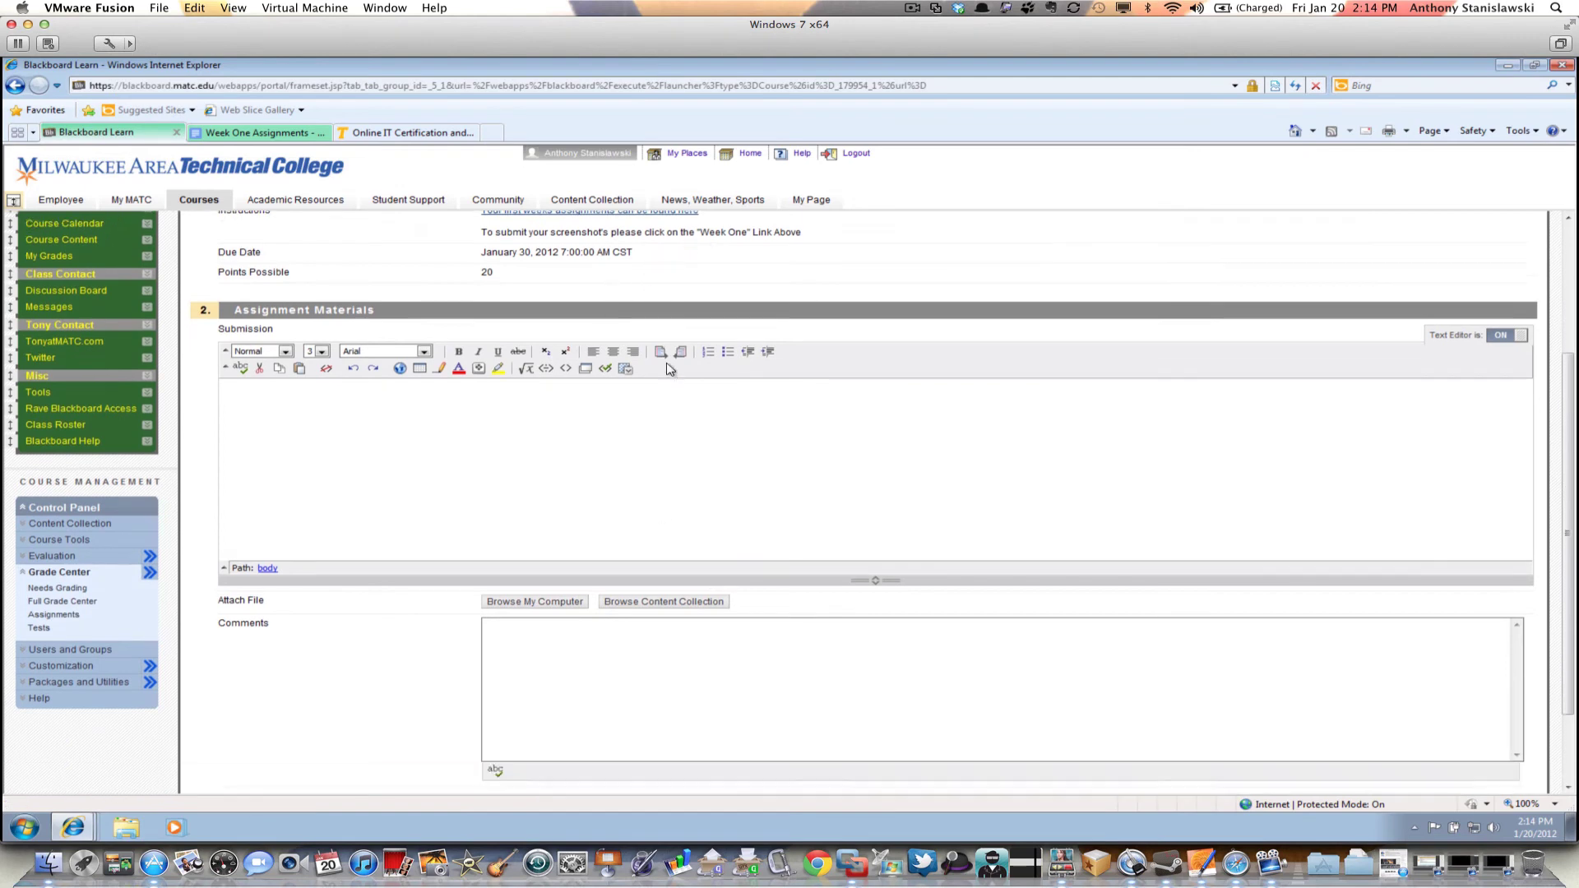
left_click(518, 498)
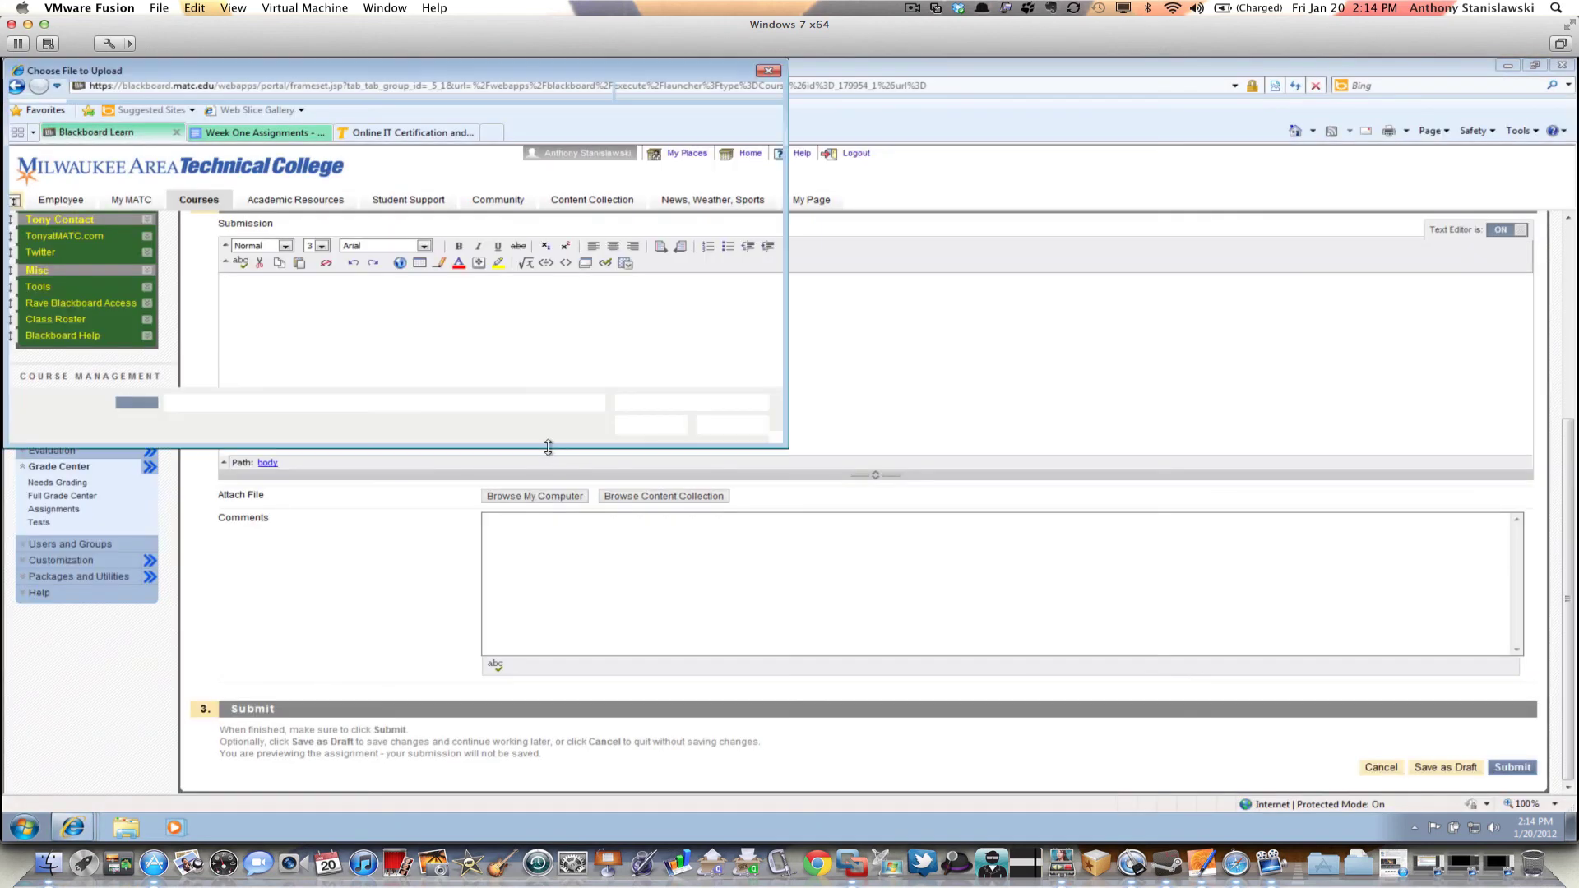
Attach weekonelabsim1.JPG from the Desktop to the Week One submission
left_click_drag(337, 74, 631, 245)
left_click(366, 325)
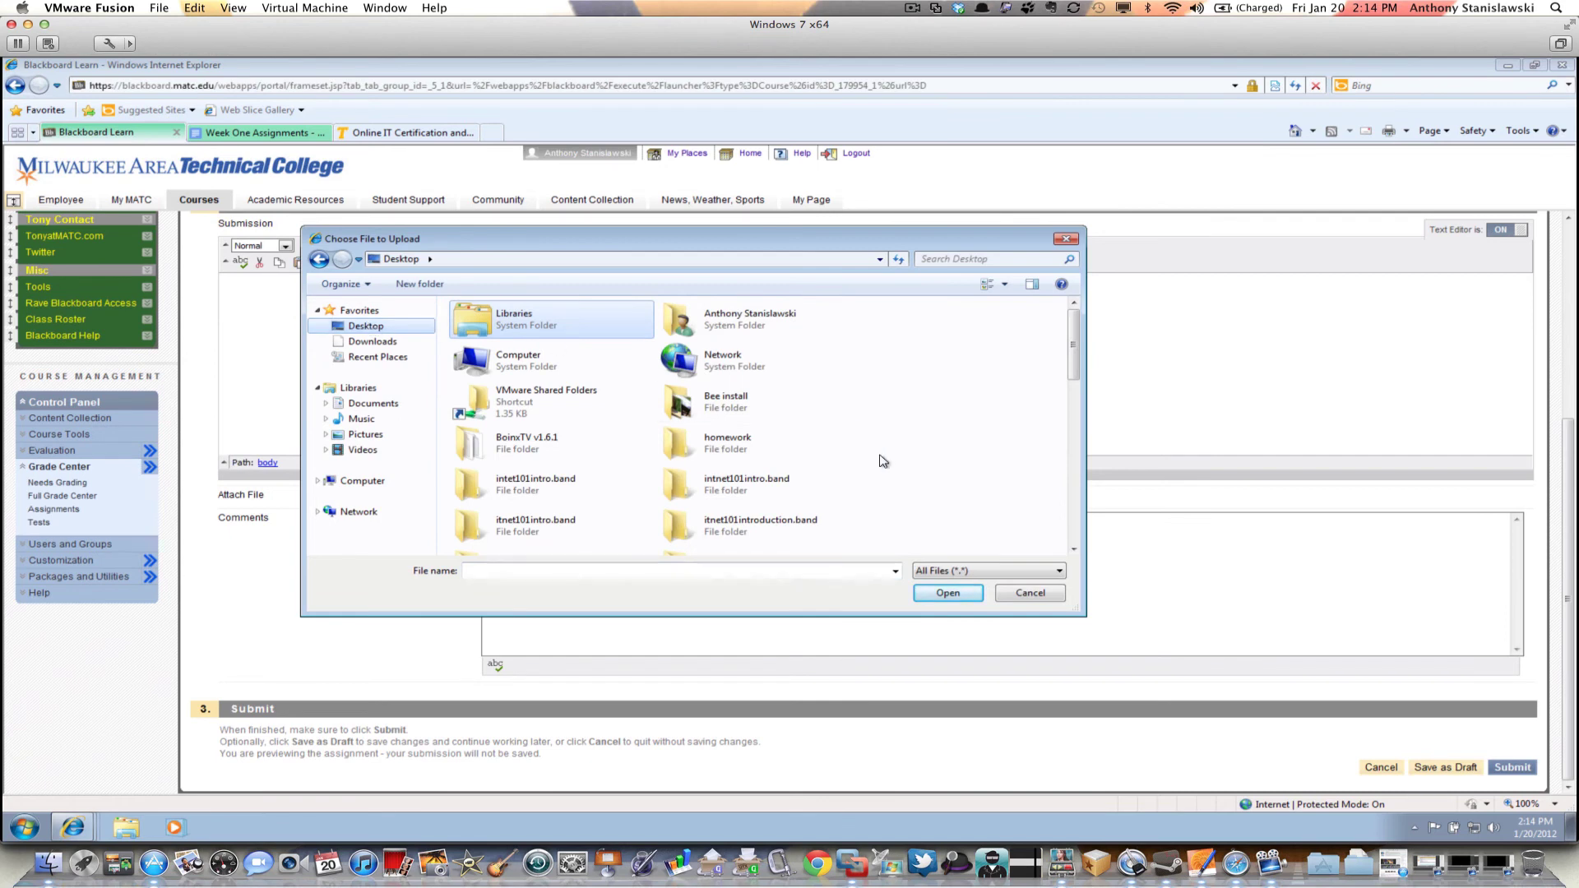
left_click_drag(1073, 345, 1085, 564)
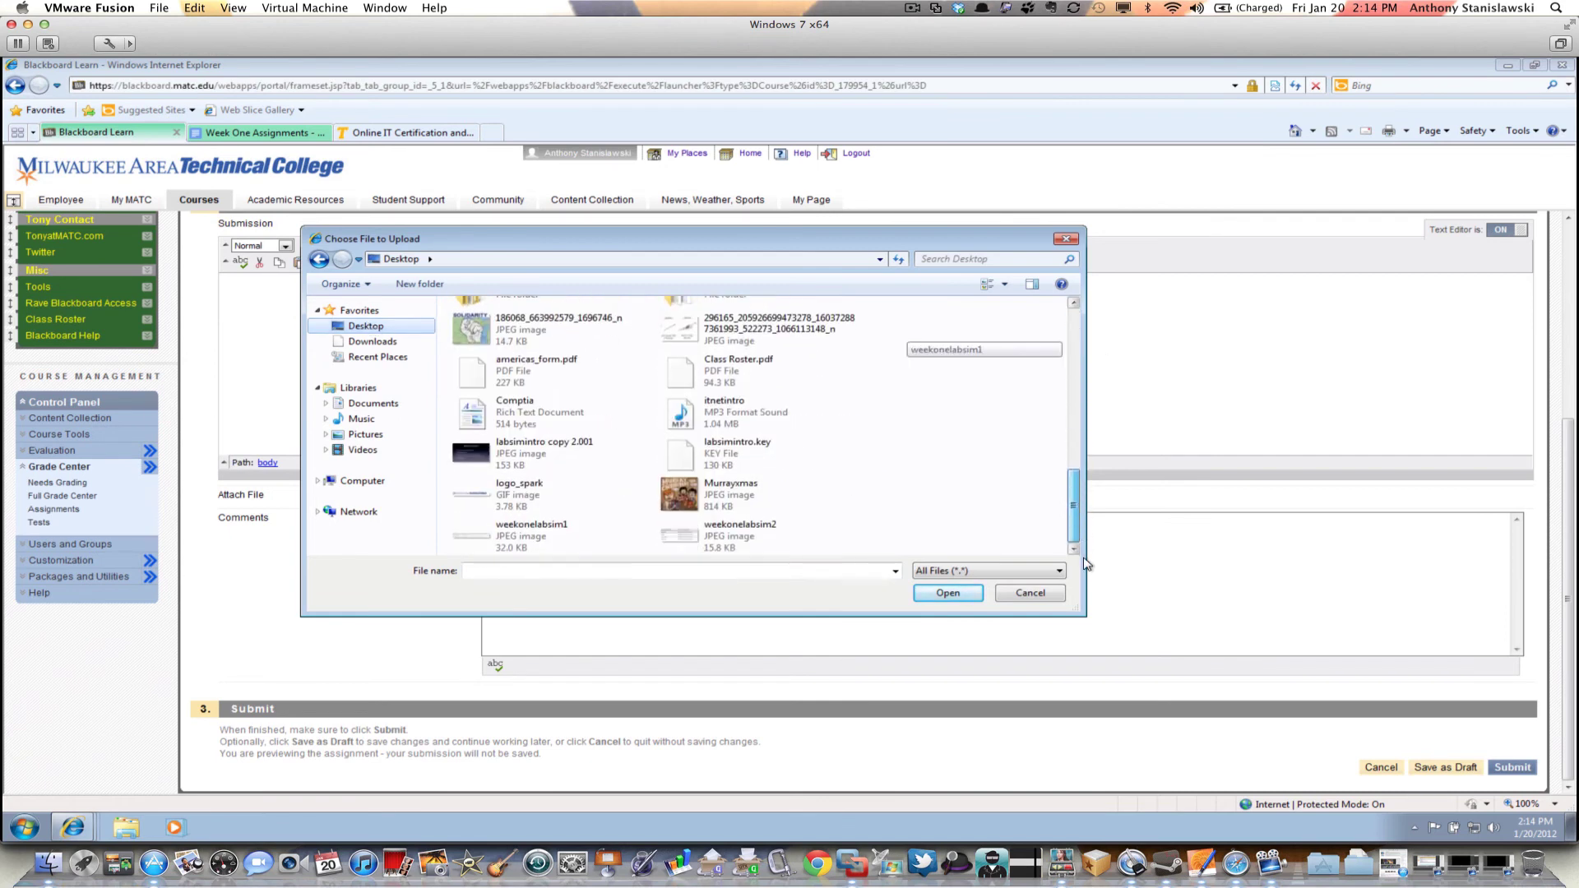
left_click(527, 544)
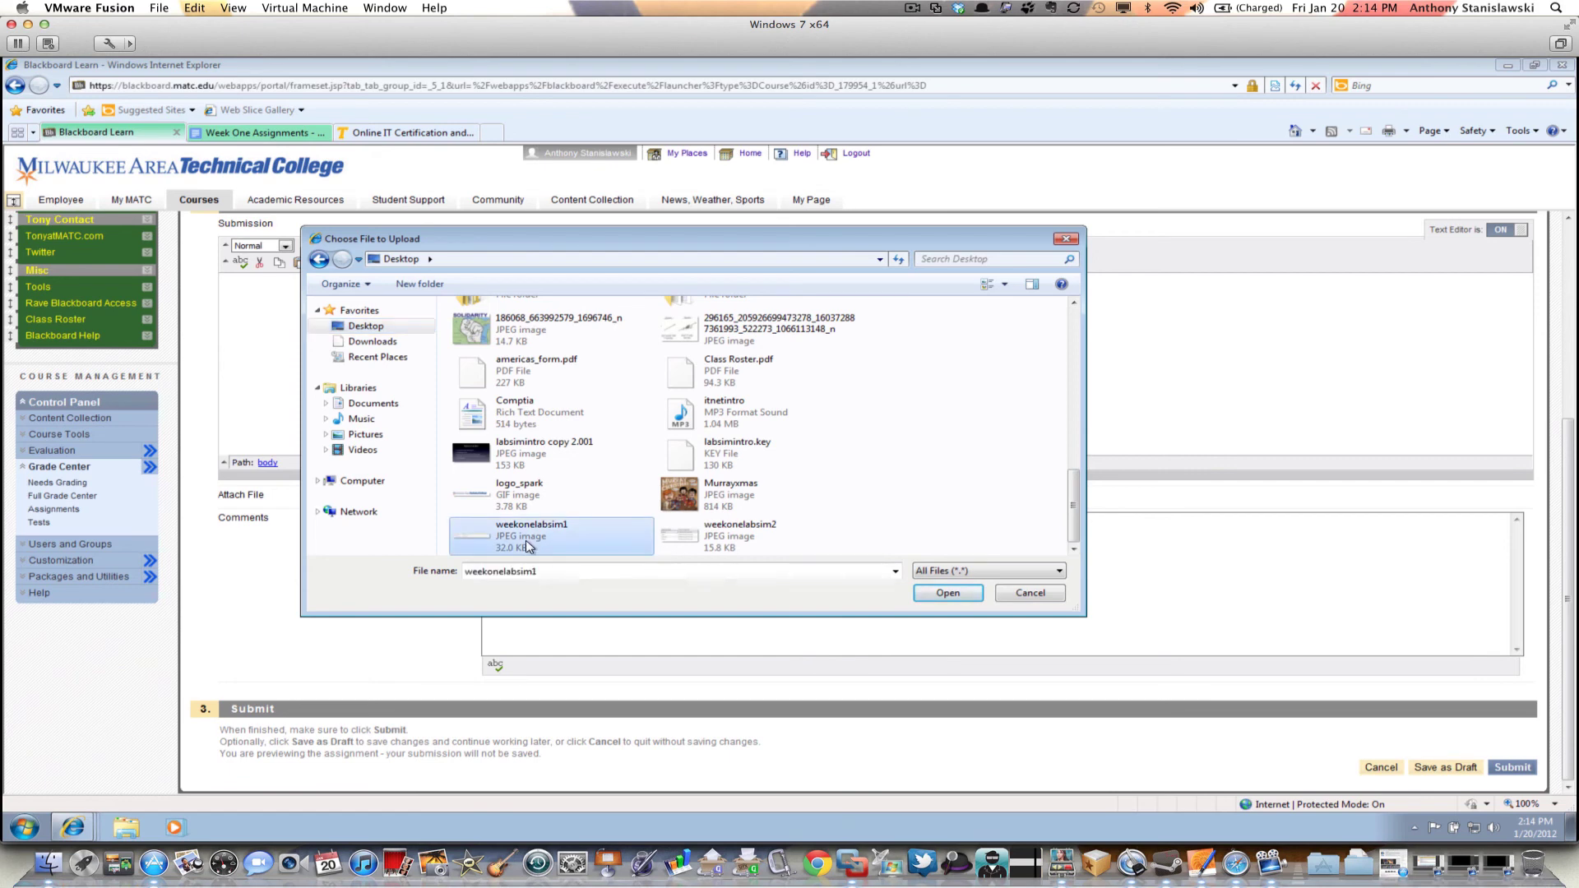
left_click(946, 594)
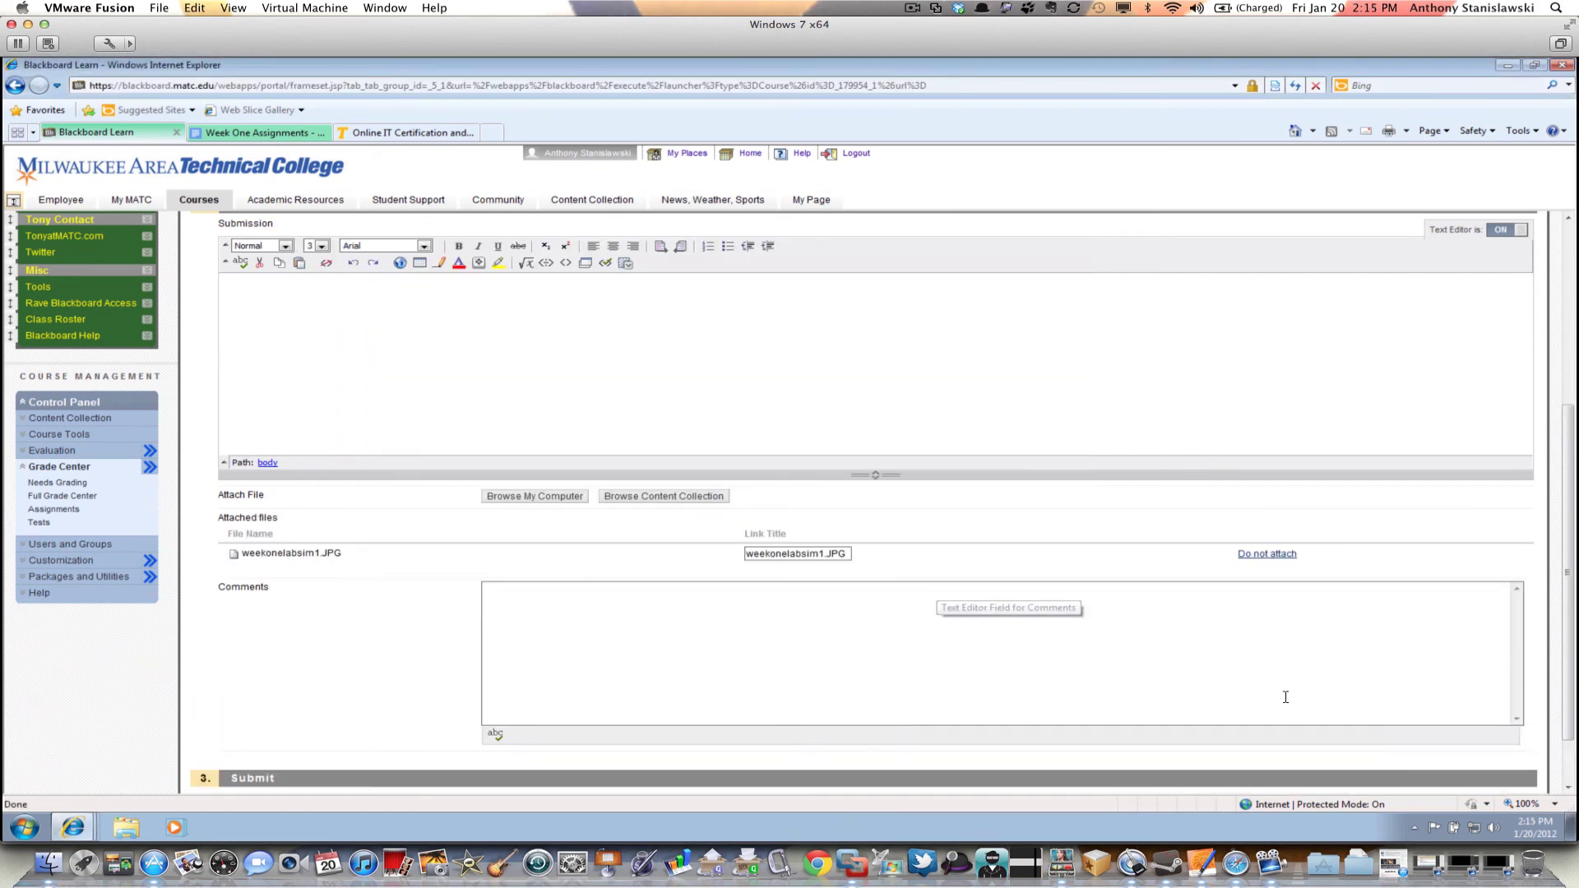
Attach weekonelabsim2.JPG from the Desktop as a second file
scroll(1310, 659, "down", 2)
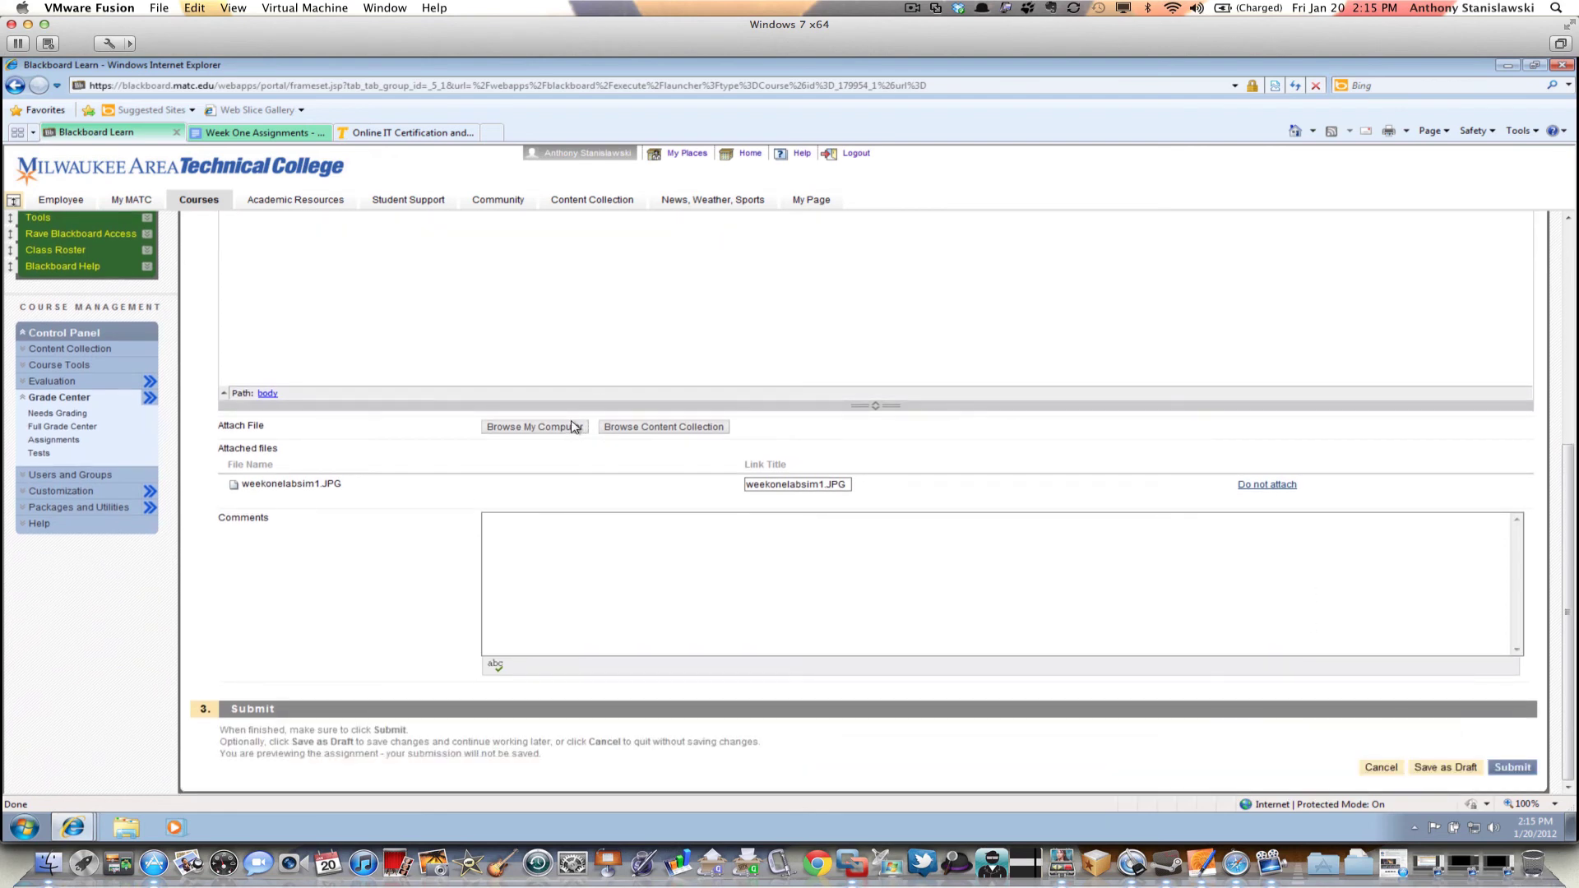
left_click(535, 430)
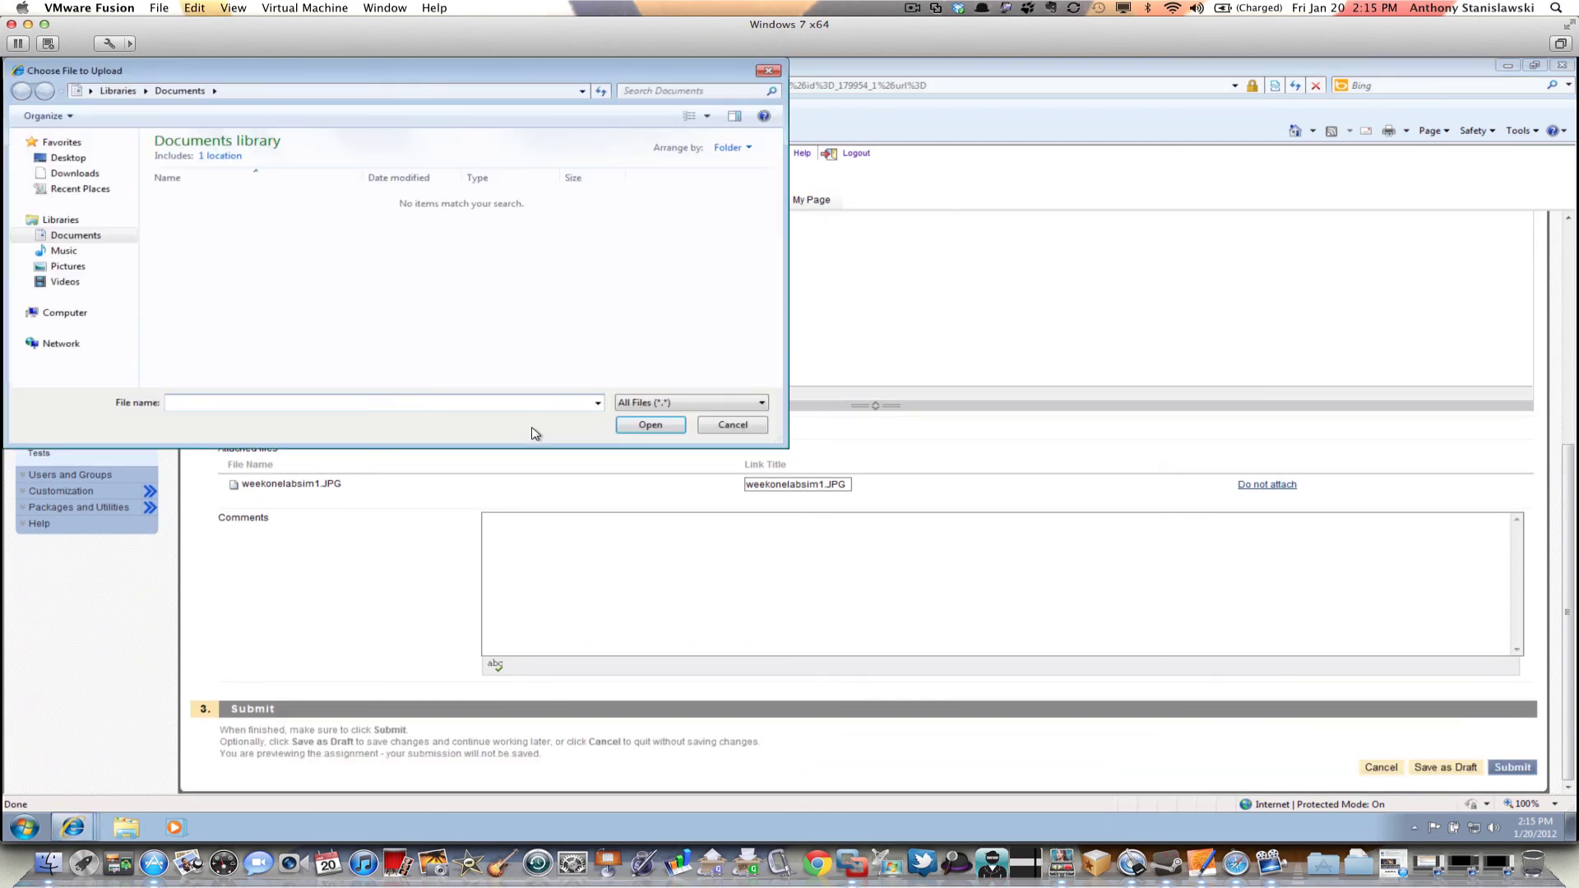
left_click(80, 158)
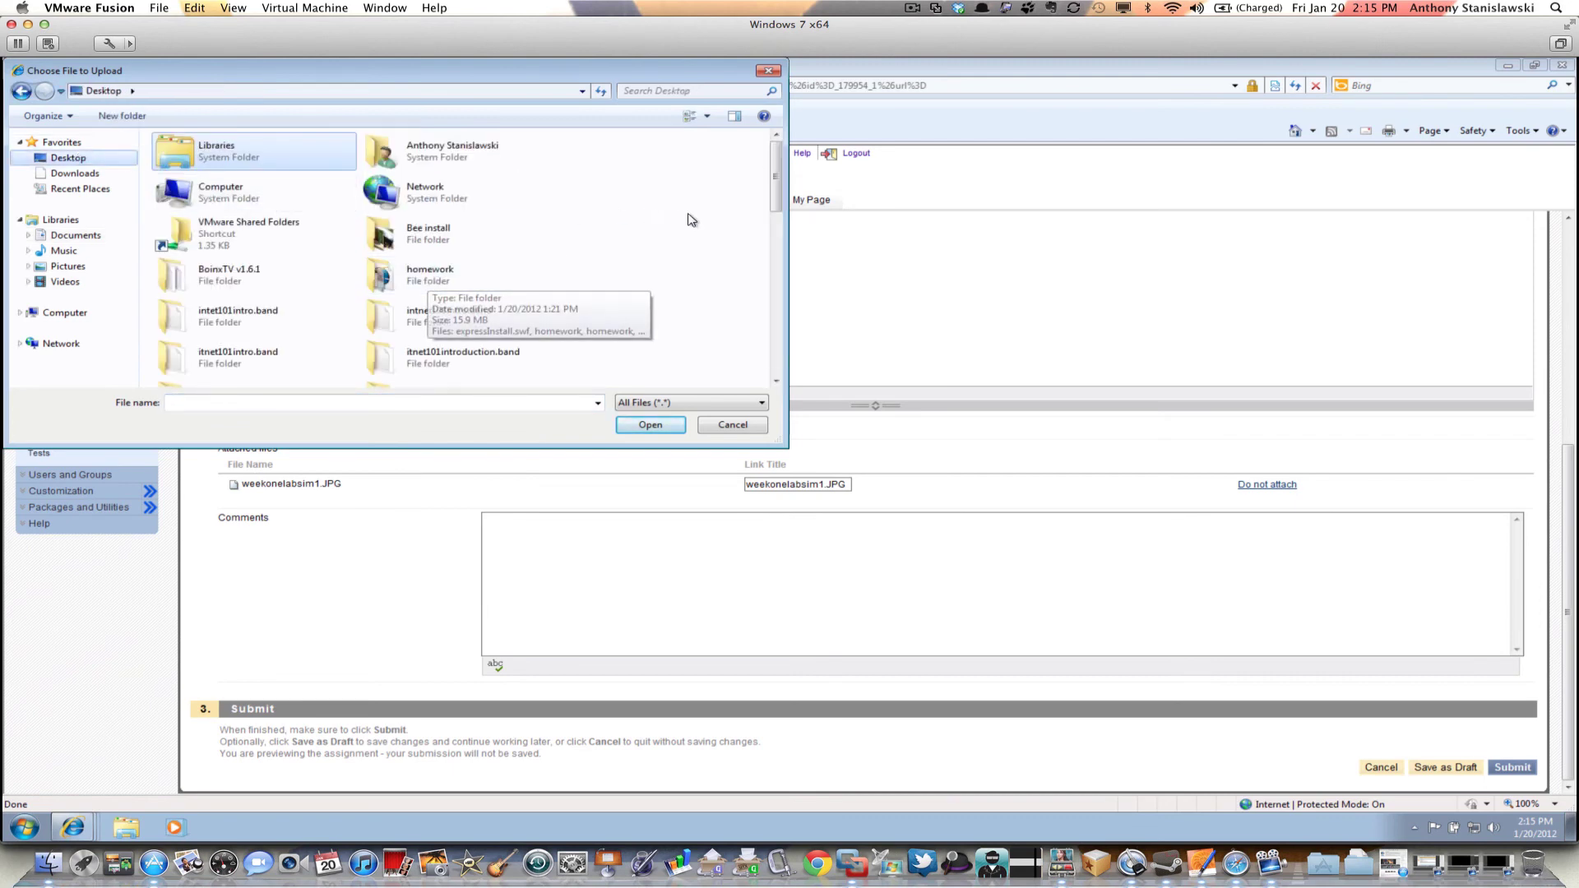
left_click_drag(776, 162, 778, 327)
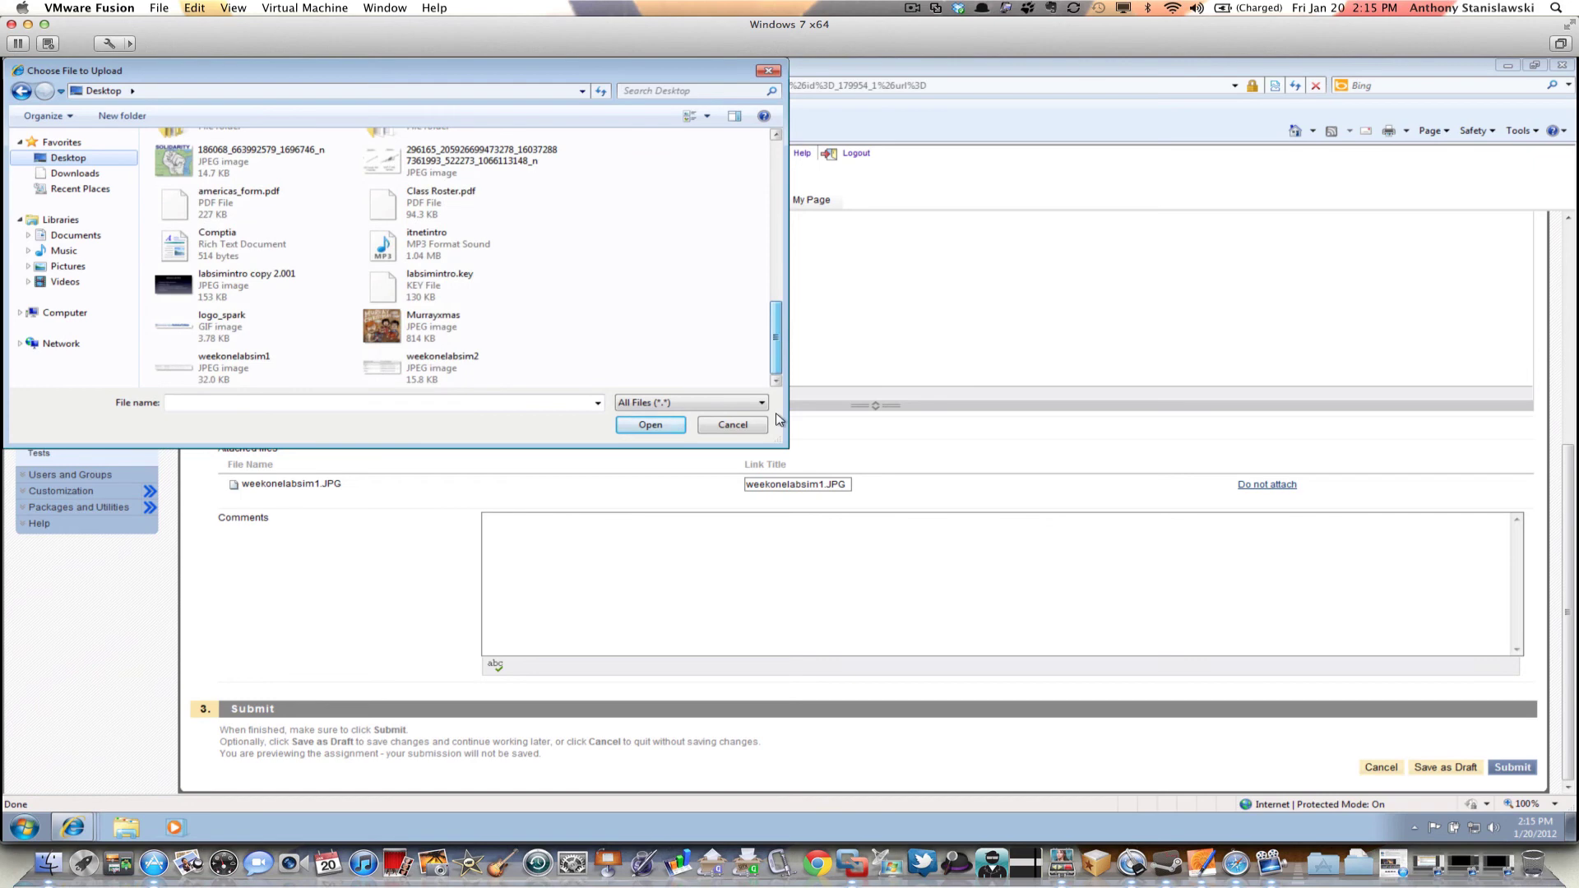
left_click(439, 368)
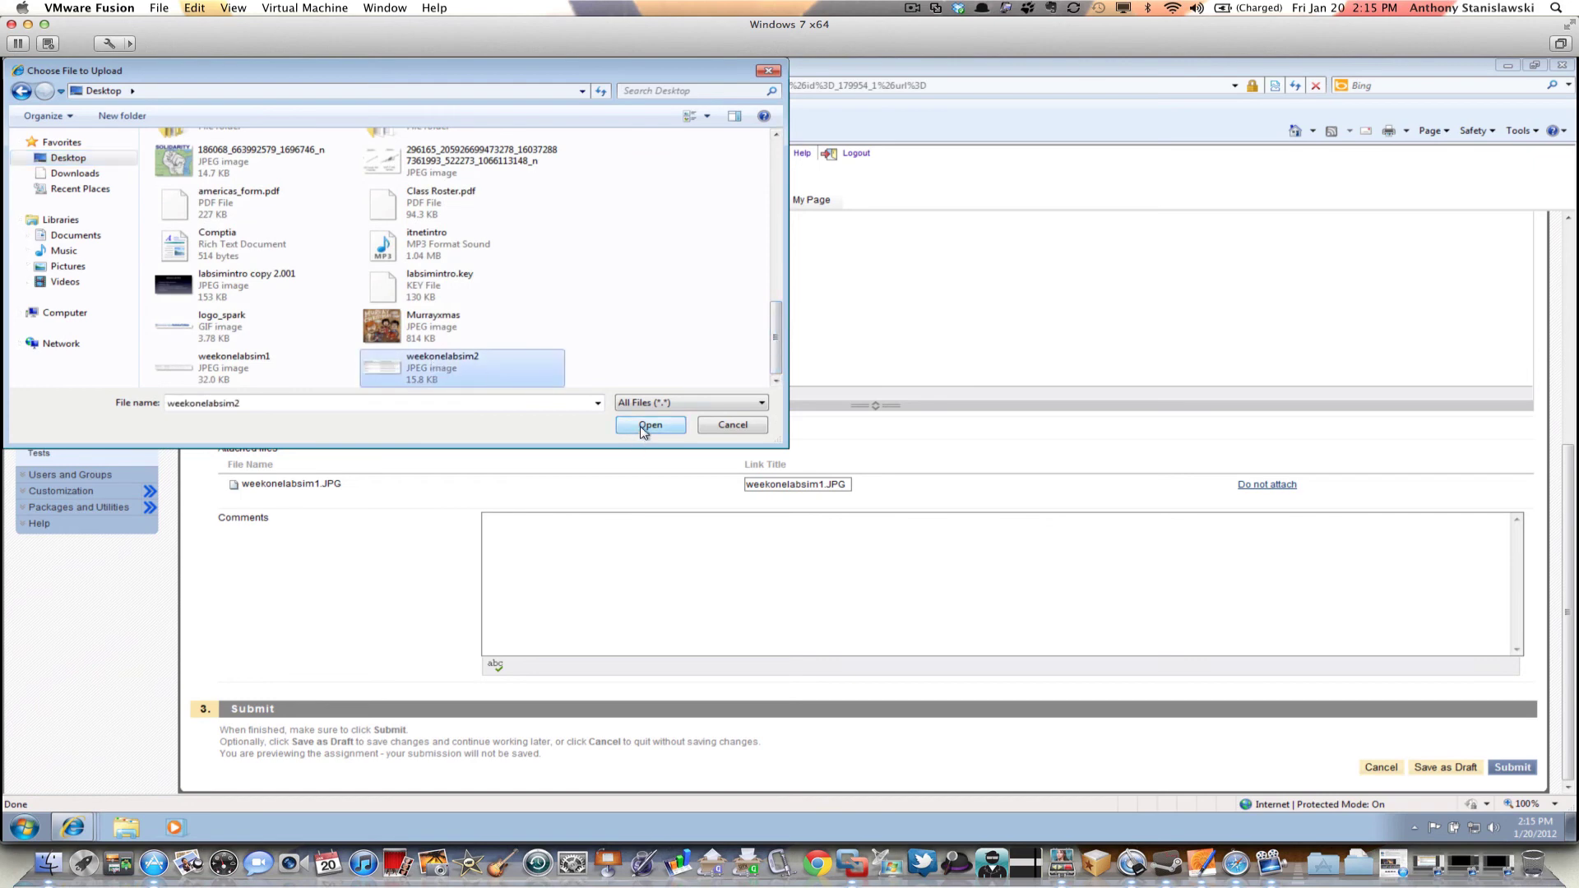
left_click(642, 429)
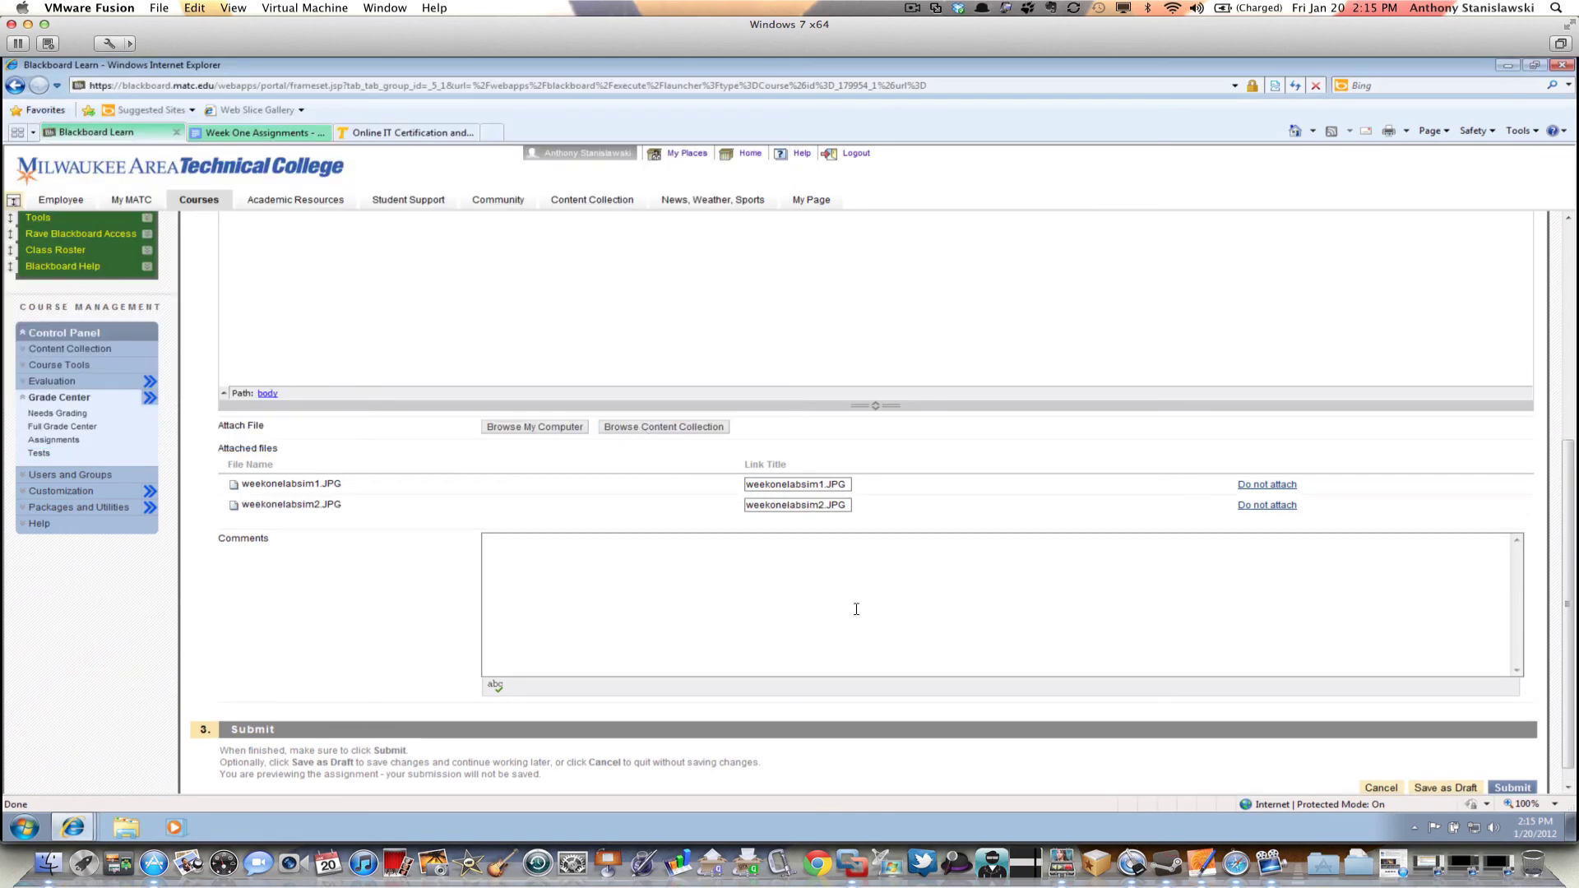
Submit the Week One assignment with both JPG screenshots attached
left_click(1094, 625)
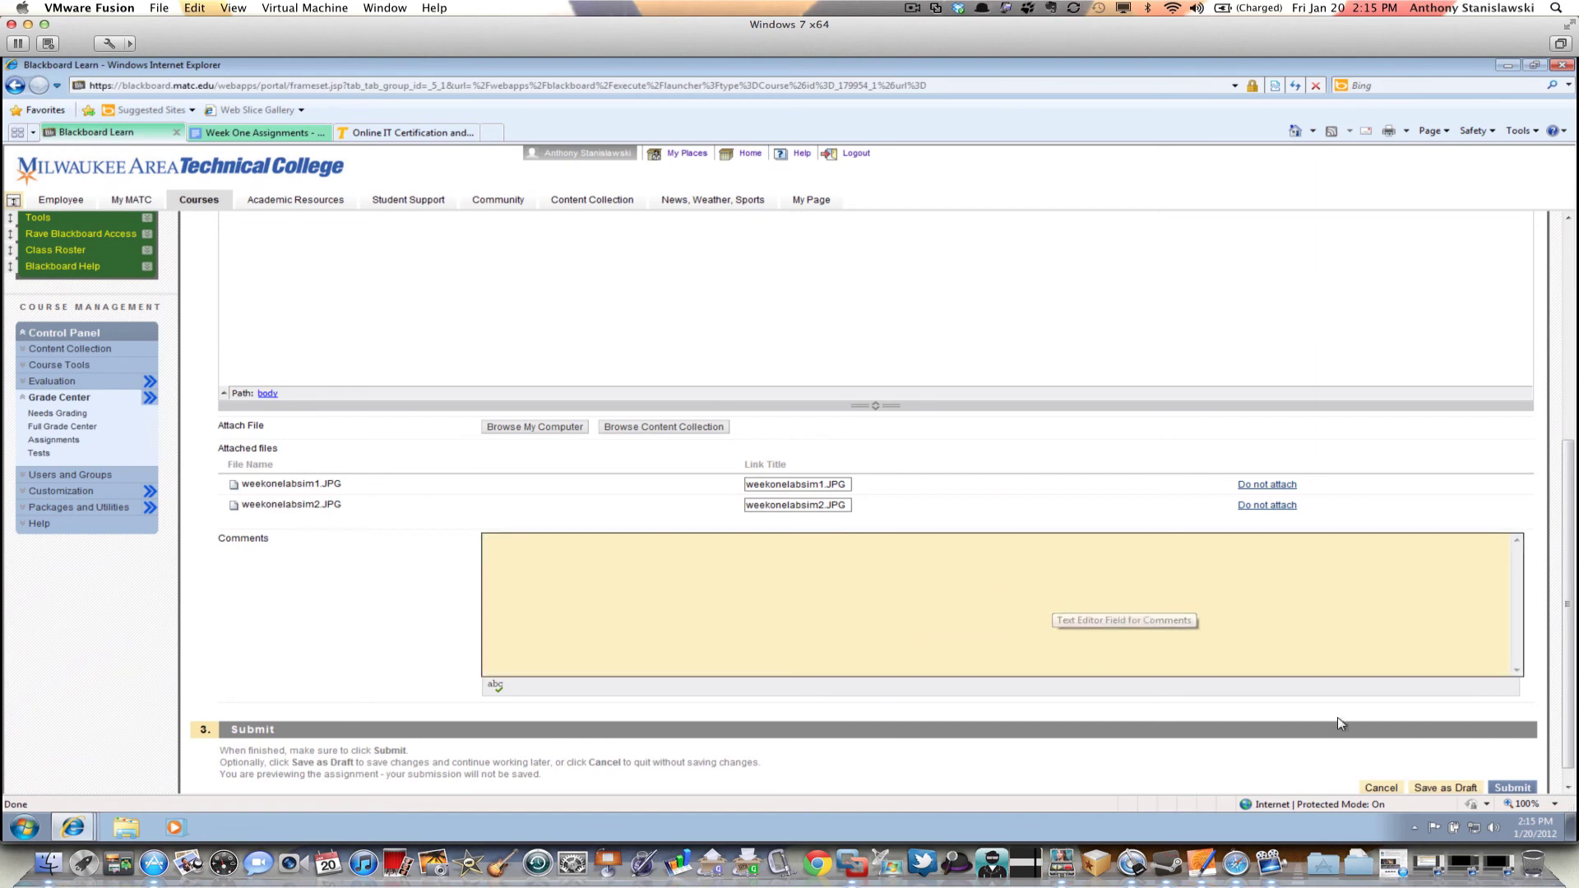
scroll(1378, 745, "down", 1)
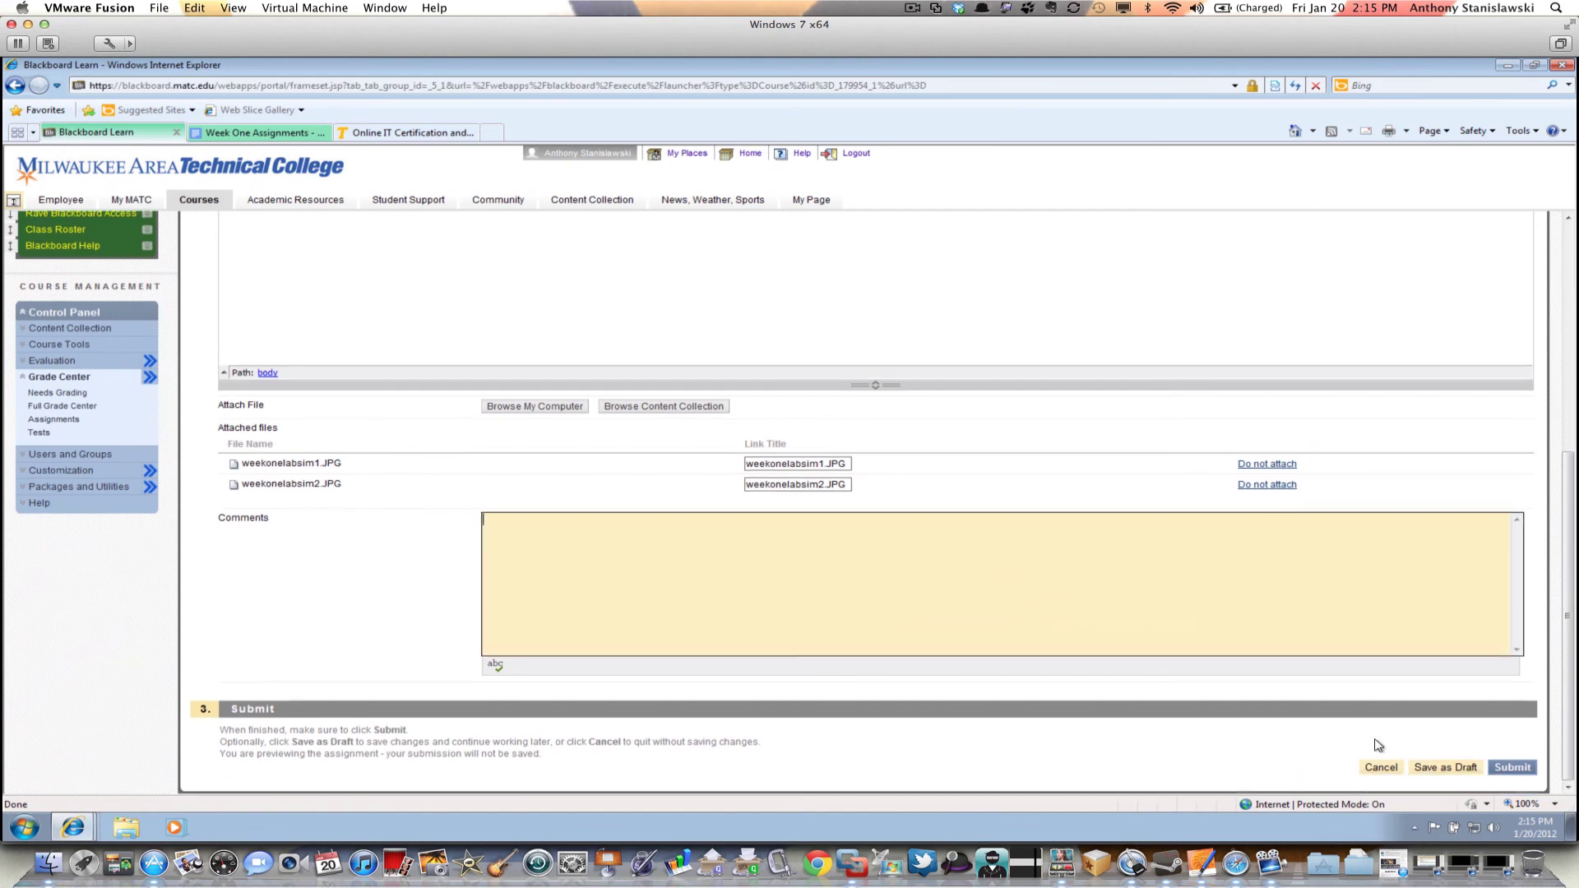
left_click(1518, 766)
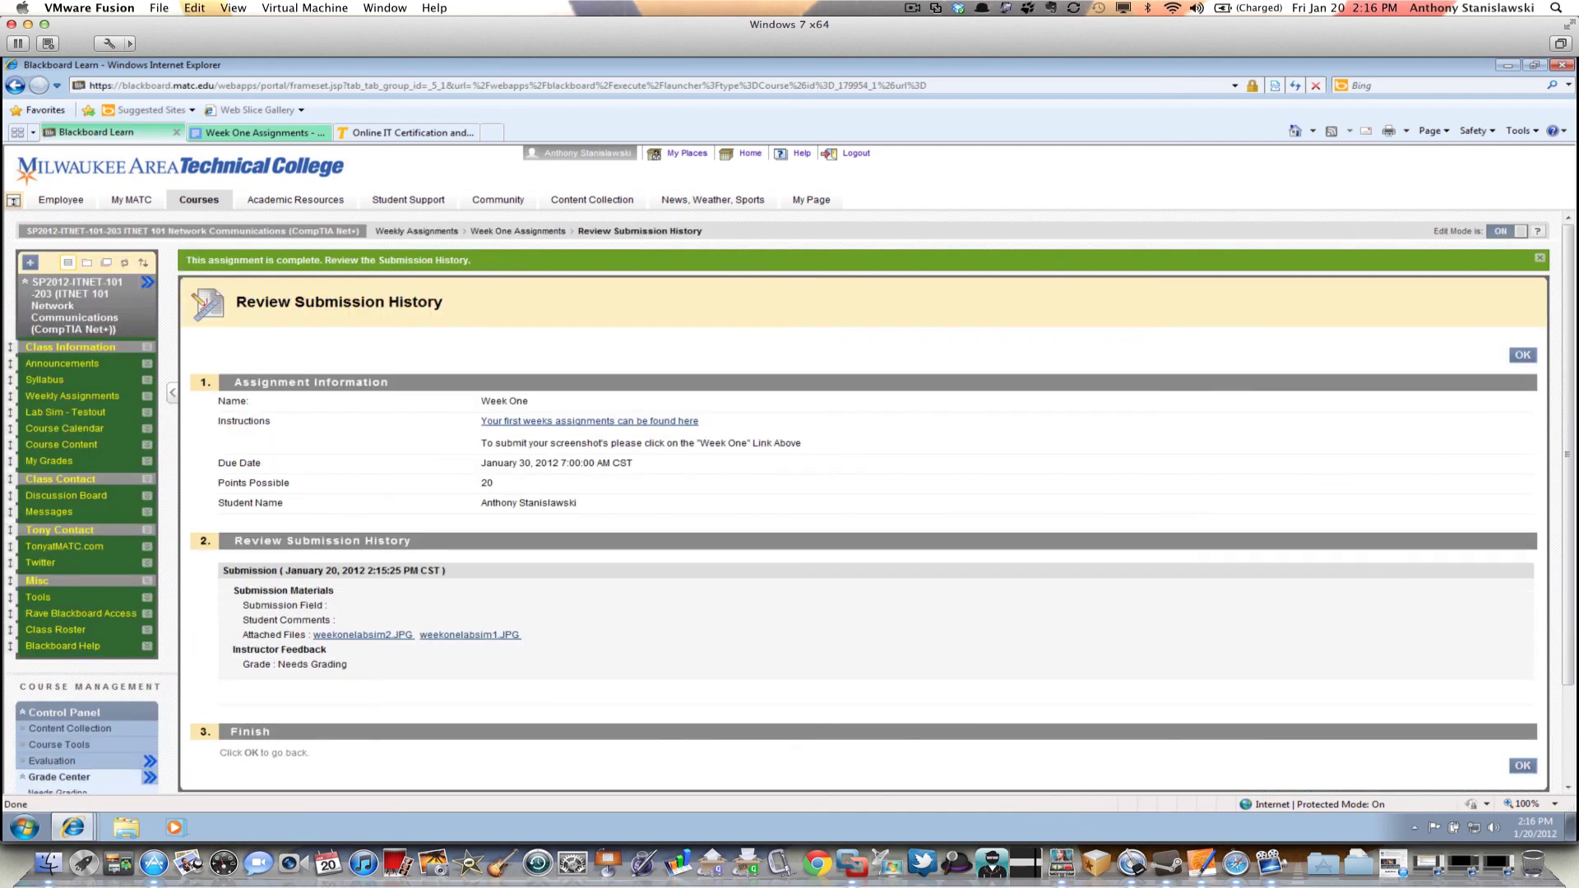
Close the Review Submission History page with OK
left_click(1521, 354)
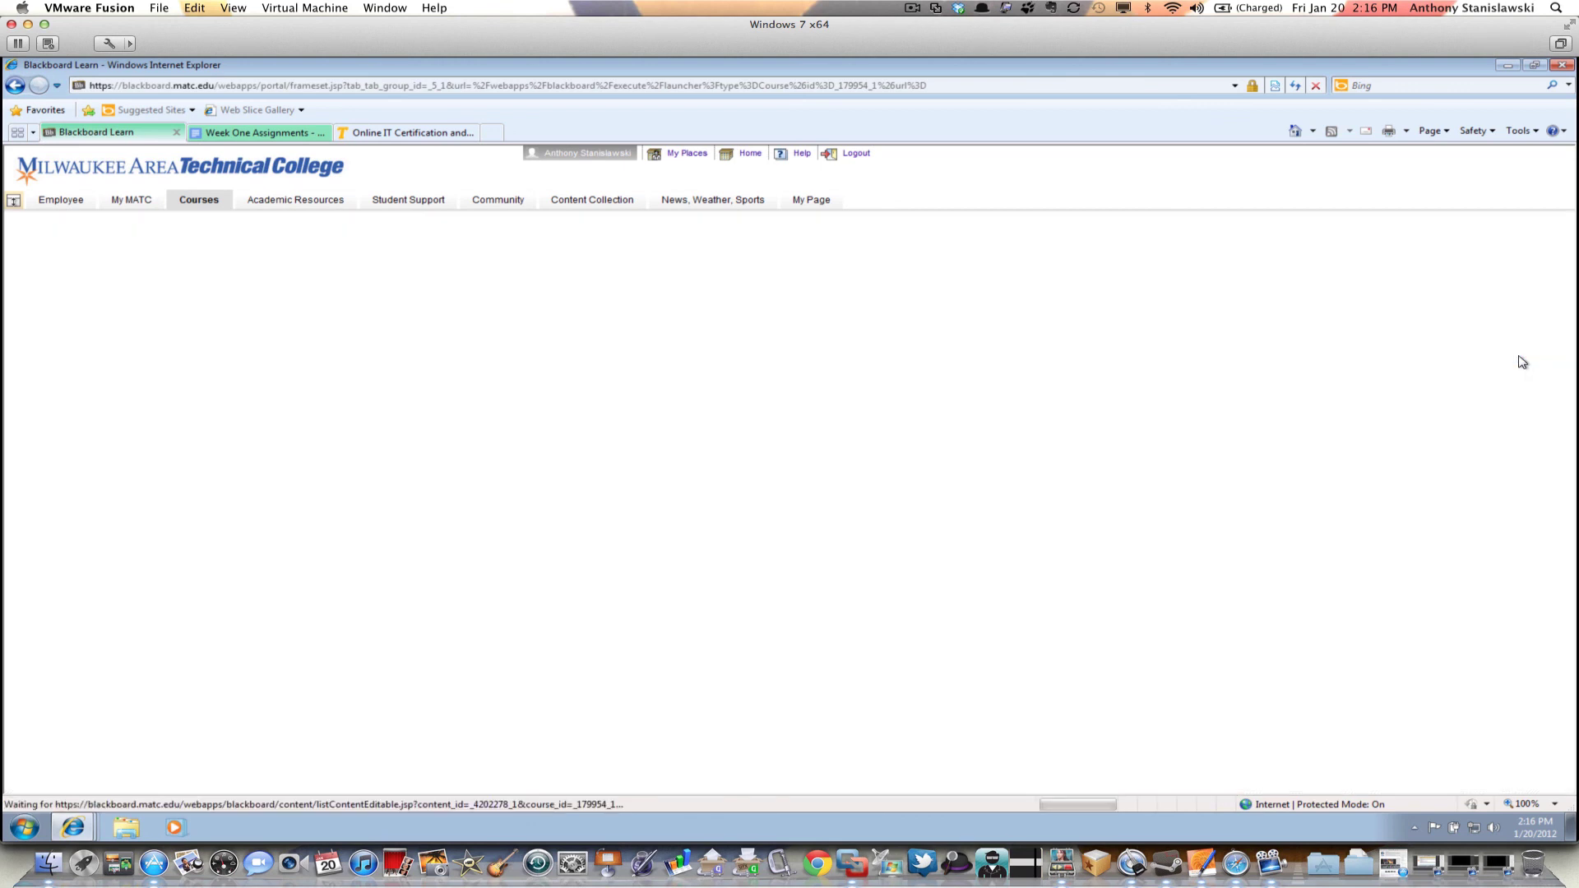